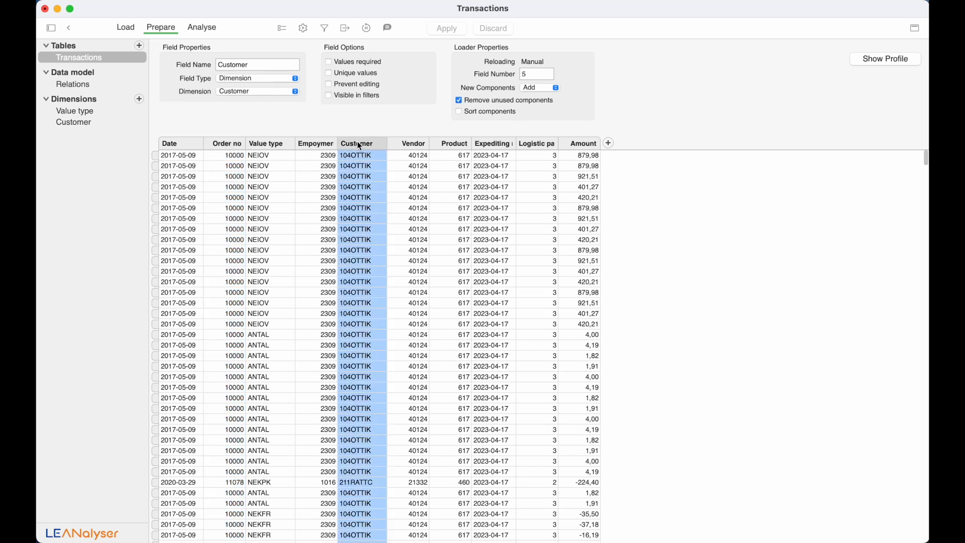
- Filter Transactions to customer 211HUNGC from the Customer profile's most common values, then turn the filter off
click(878, 63)
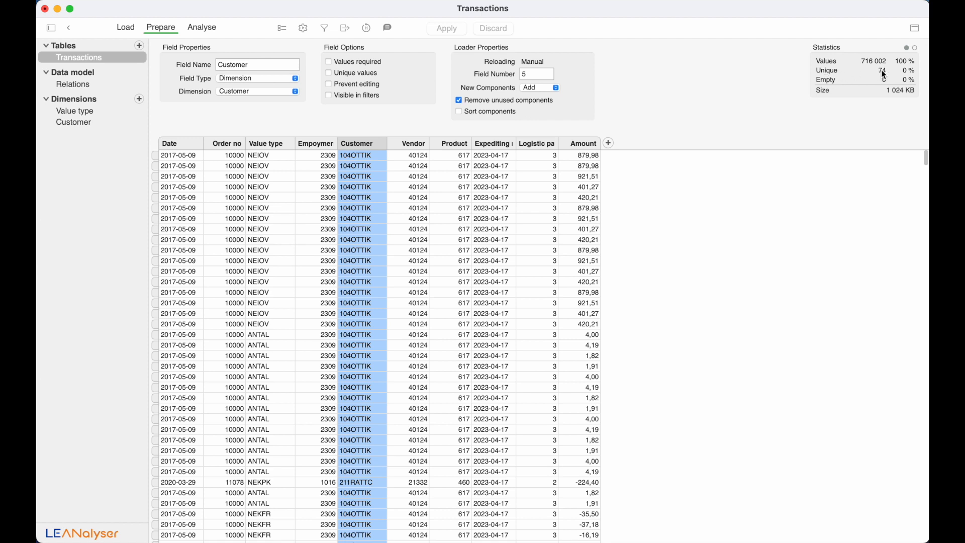
click(916, 49)
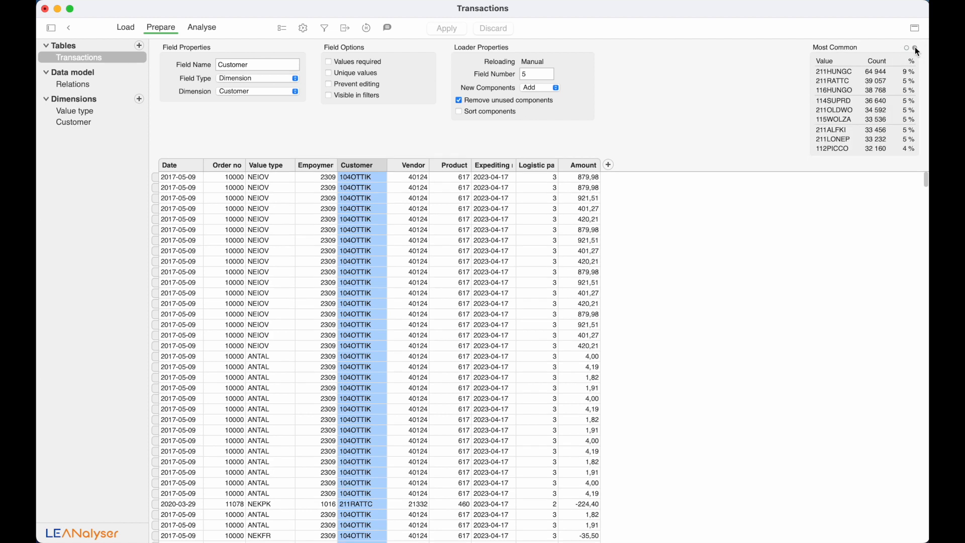
click(881, 74)
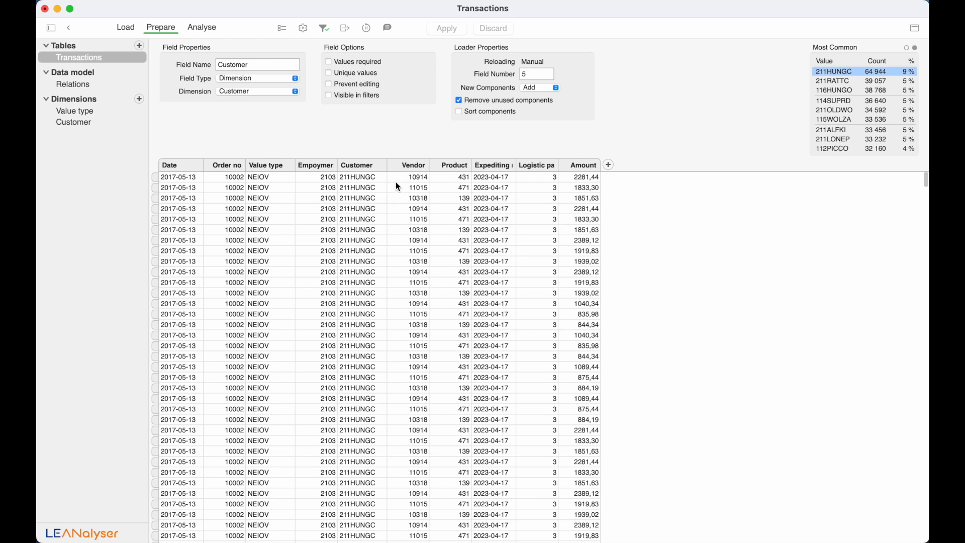
click(324, 29)
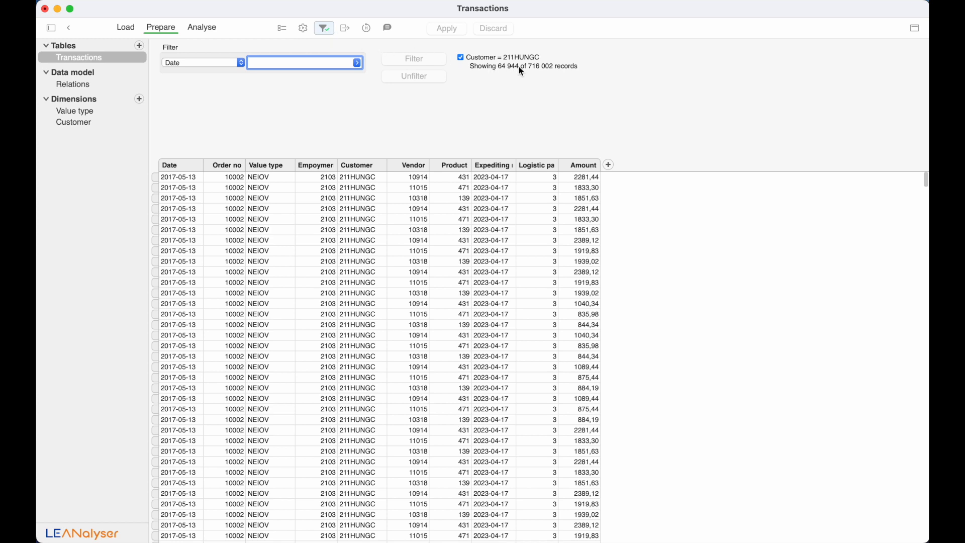
click(460, 58)
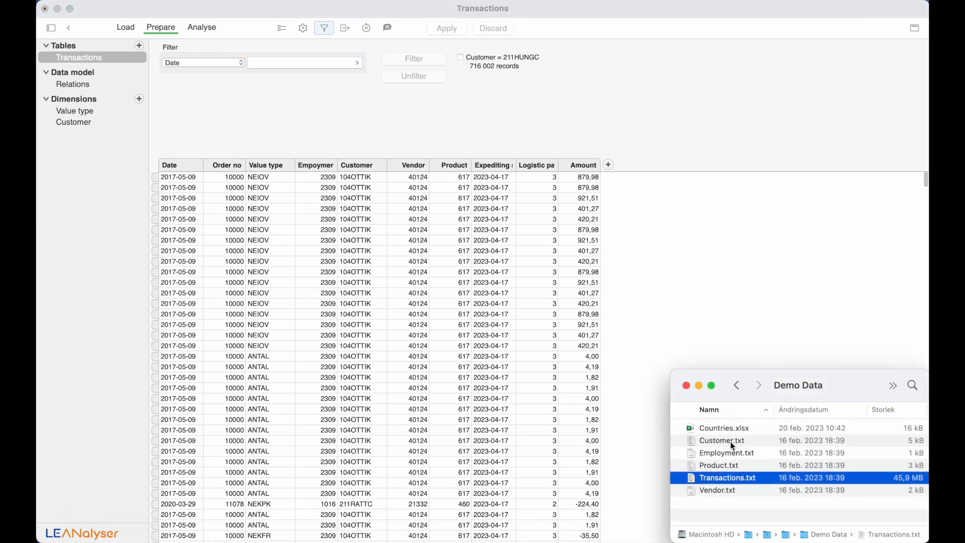
- Load Employment.txt and Product.txt from Demo Data as new tables, then select Customer.txt
drag(731, 454, 104, 351)
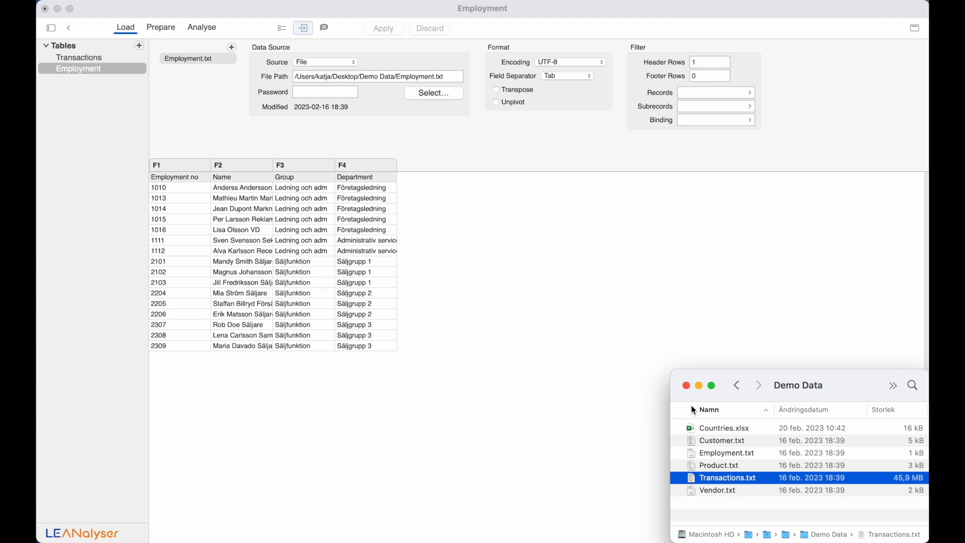
drag(728, 469, 110, 363)
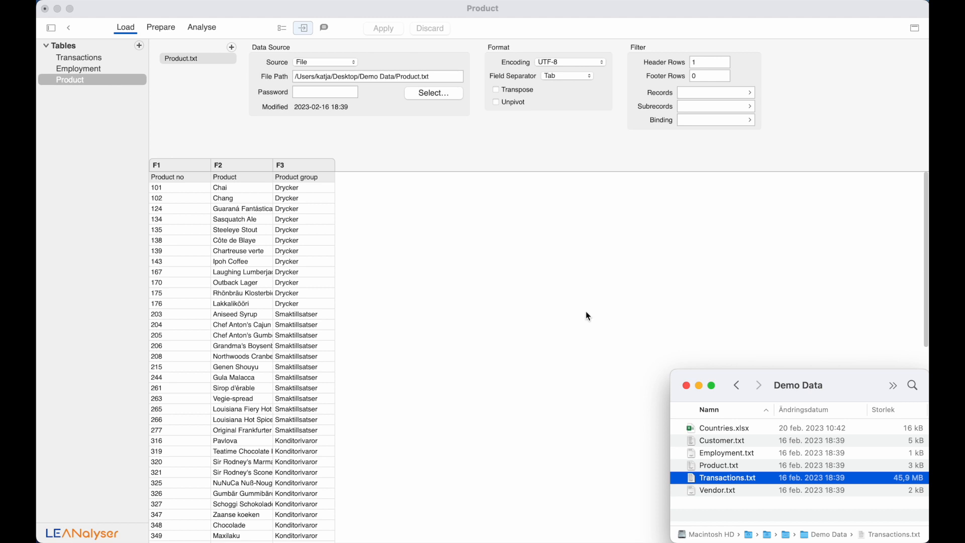
click(708, 439)
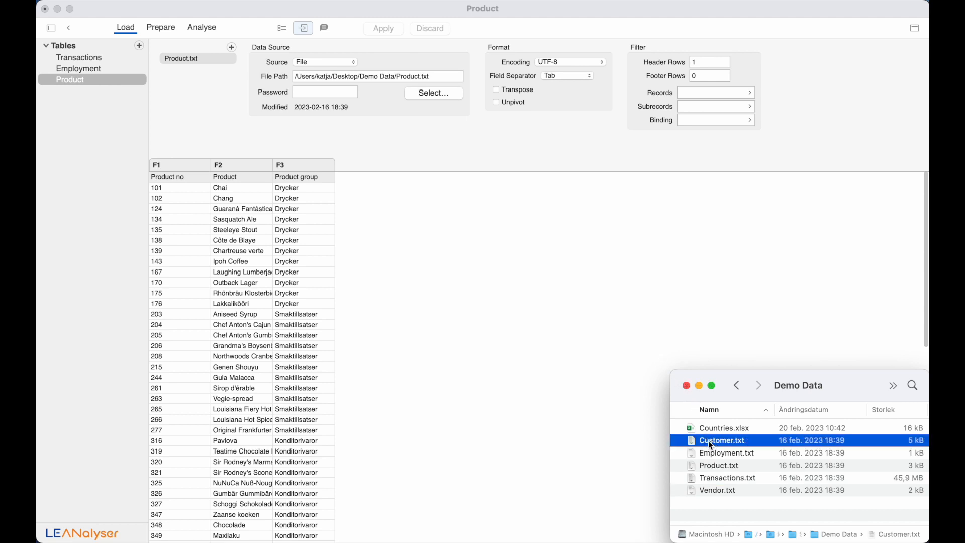
- Create a new empty table with an SQL data source
click(139, 48)
click(139, 48)
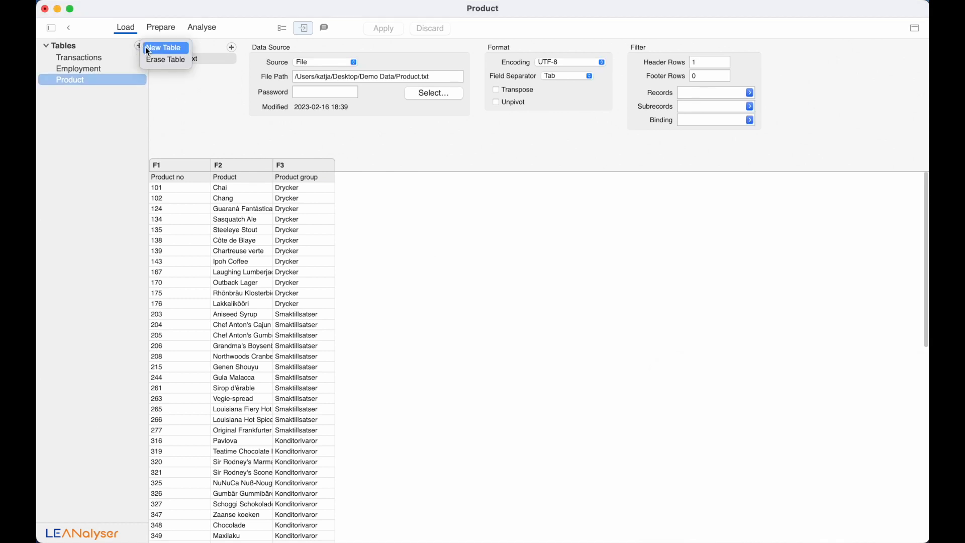
click(147, 48)
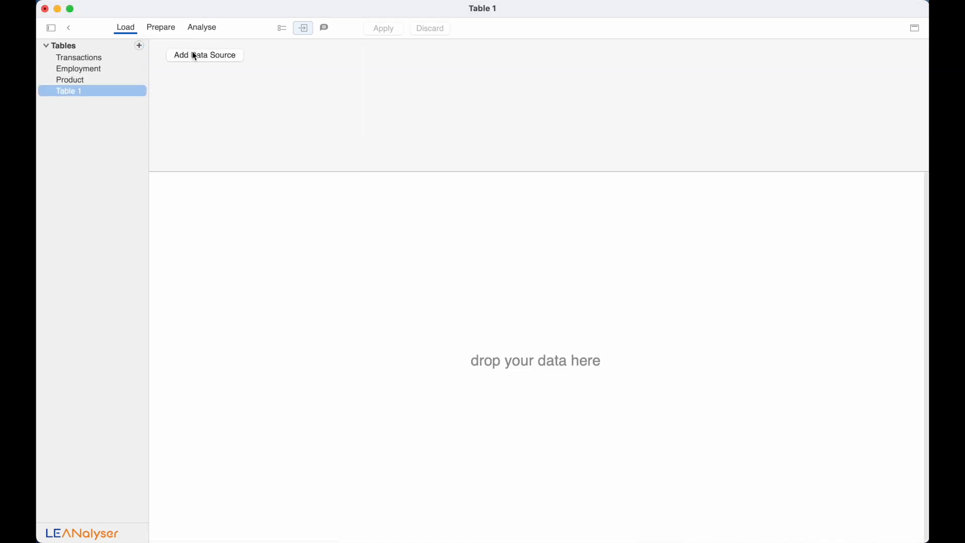
click(195, 57)
click(304, 63)
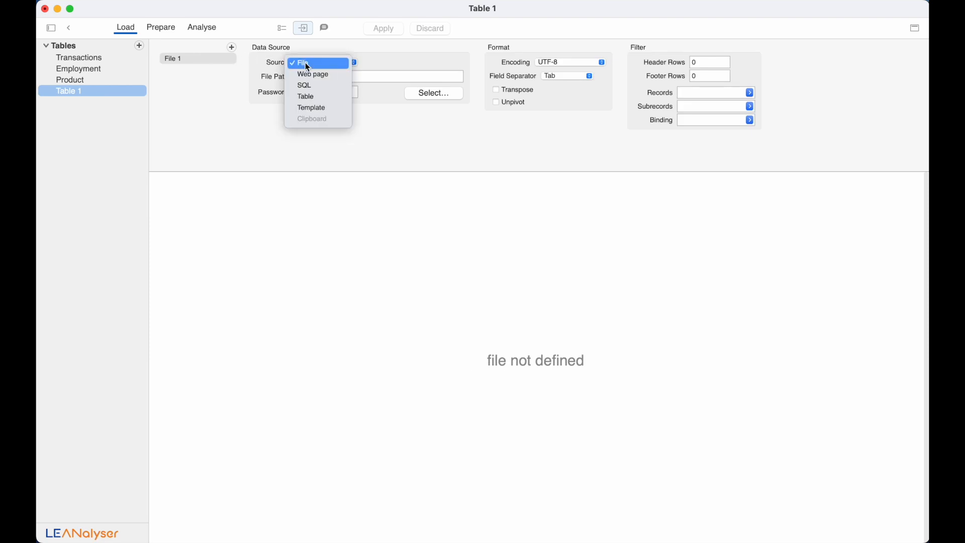
click(306, 86)
- Connect to database host lean with the database user name and password
click(308, 78)
text(lean)
key(Tab)
text(lean)
key(Tab)
text(lea)
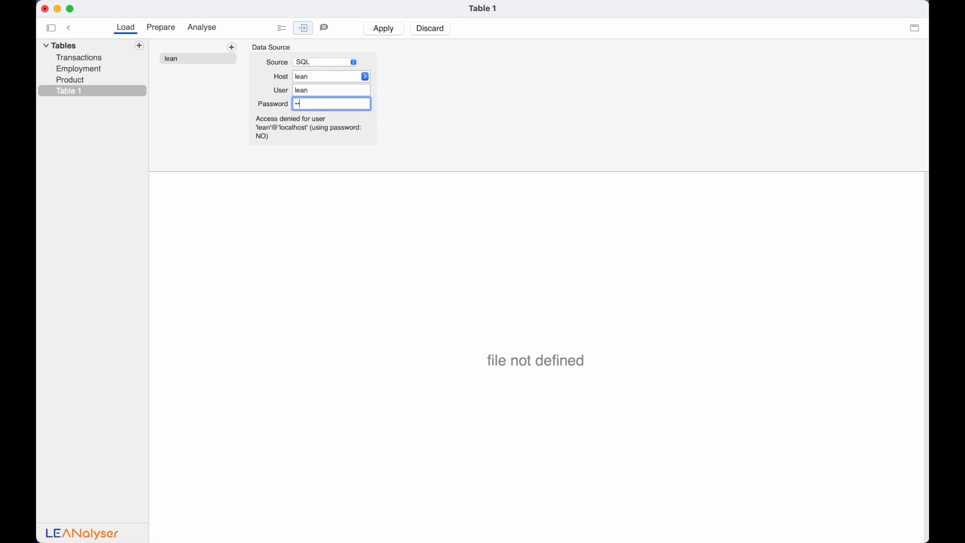
text(n123456)
key(Return)
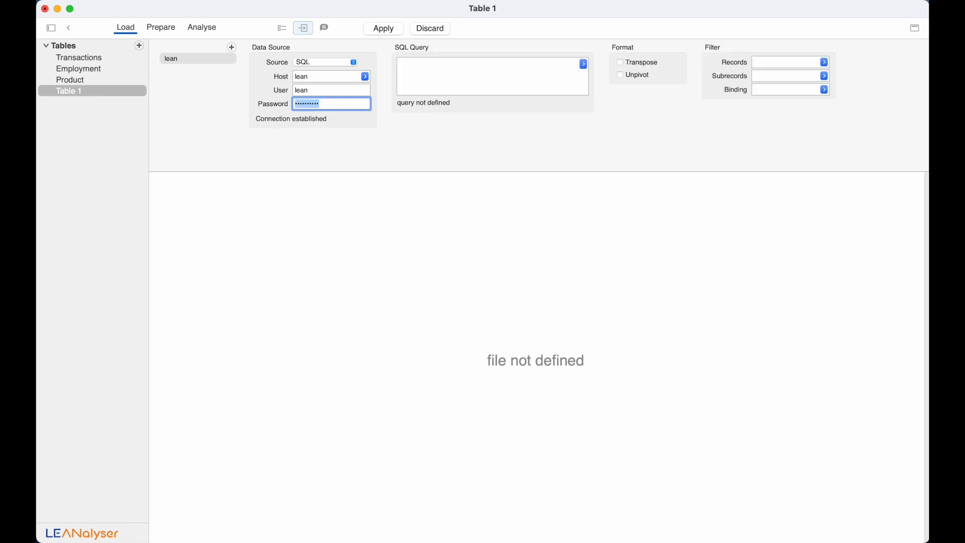
- Query demo.Customer from the demo database and commit the 91-record table
click(583, 63)
click(608, 79)
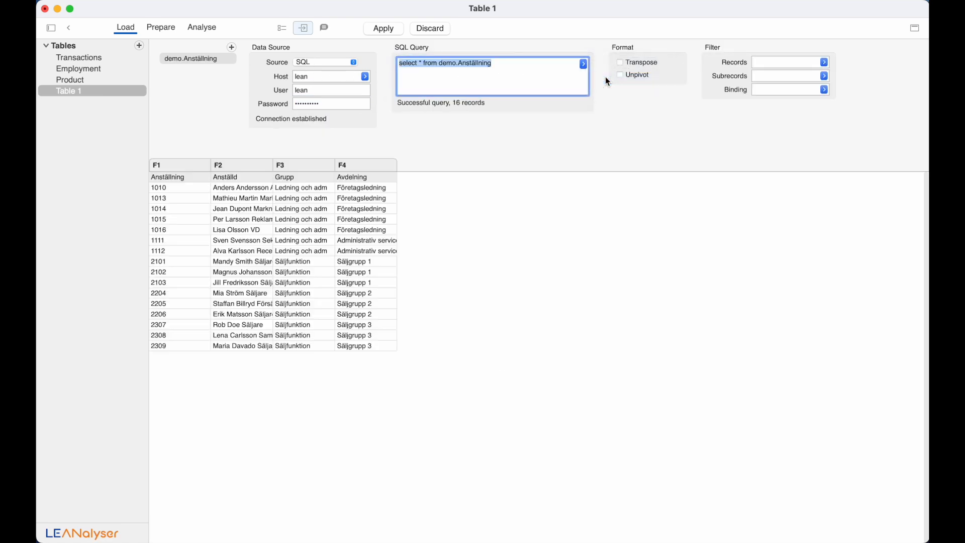
click(531, 64)
key(BackSpace)
key(BackSpace)
key(BackSpace)
key(BackSpace)
key(BackSpace)
key(BackSpace)
key(BackSpace)
key(BackSpace)
key(BackSpace)
key(BackSpace)
key(BackSpace)
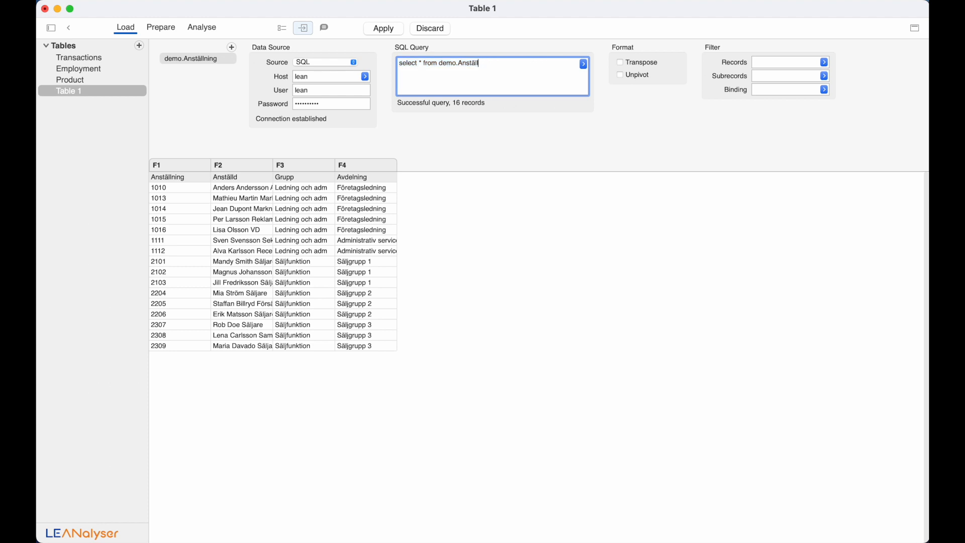
text(Customn)
text(r)
key(Return)
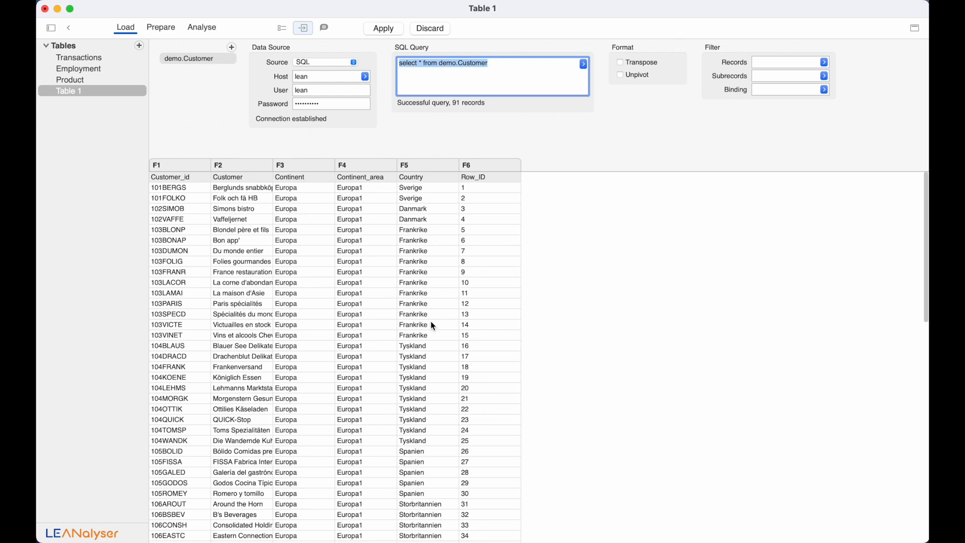
click(385, 29)
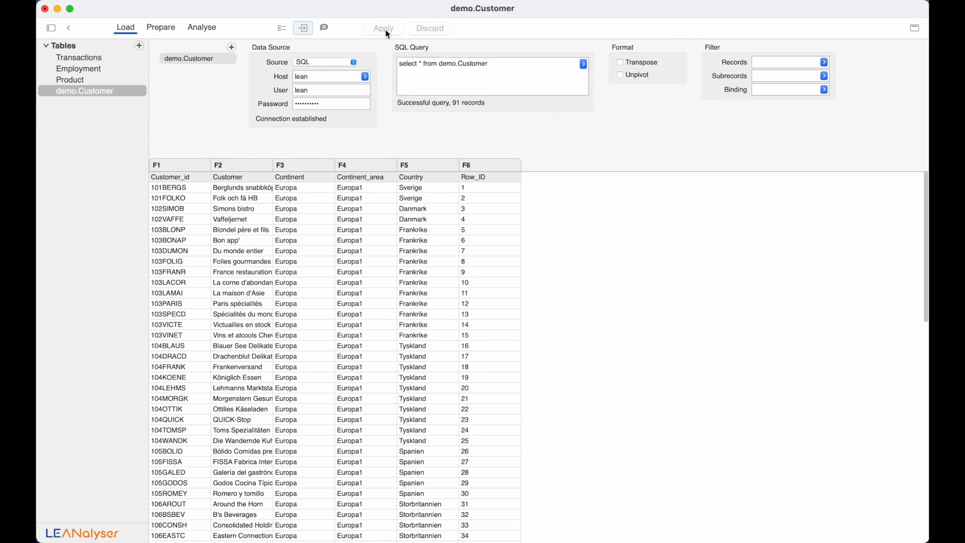
- Rename the demo.Customer table to Customer and open the Data model relations in Prepare
click(282, 27)
click(236, 63)
drag(235, 63, 187, 61)
key(BackSpace)
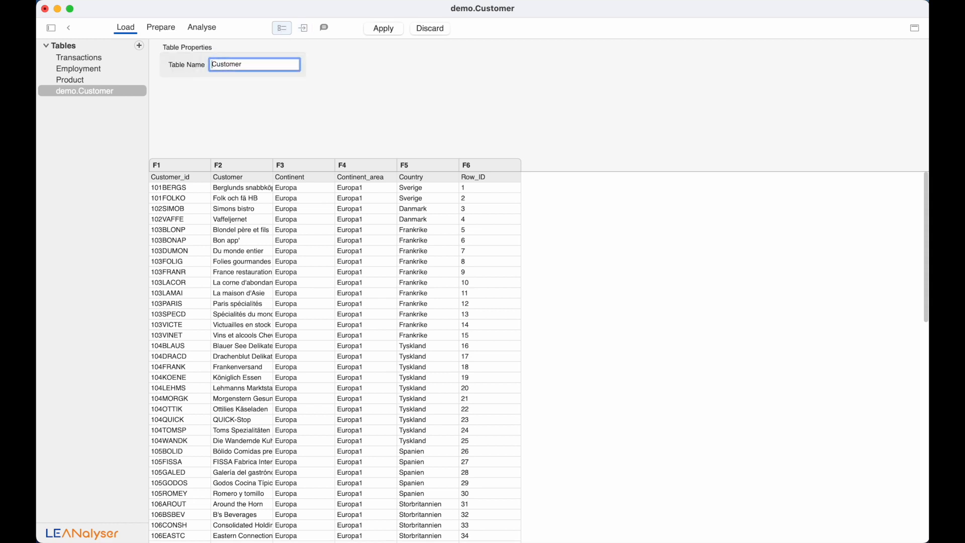
key(super+a)
click(384, 31)
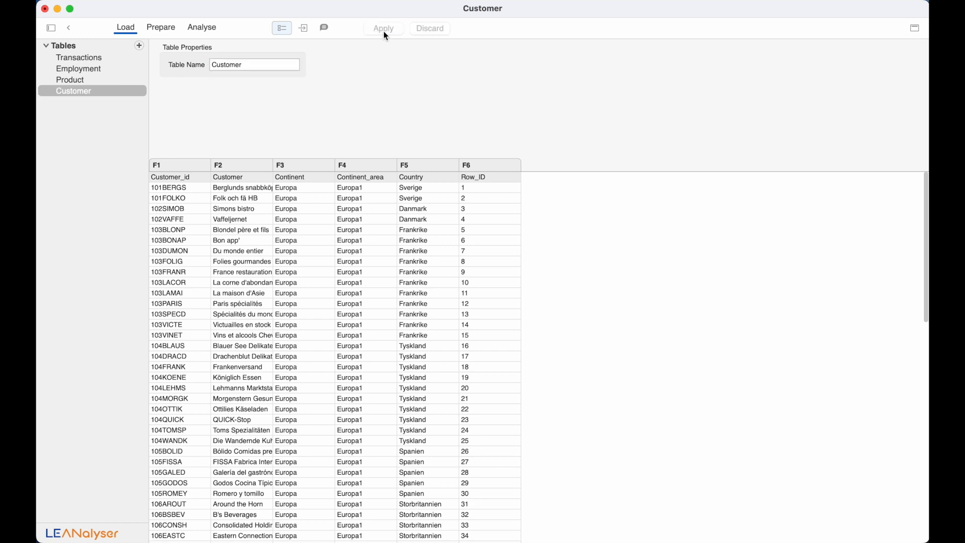
click(170, 29)
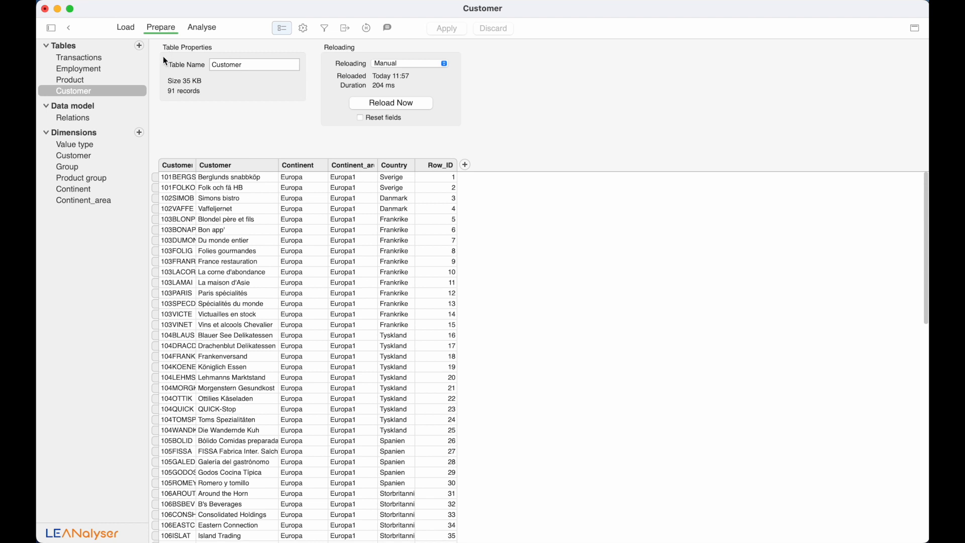
click(89, 120)
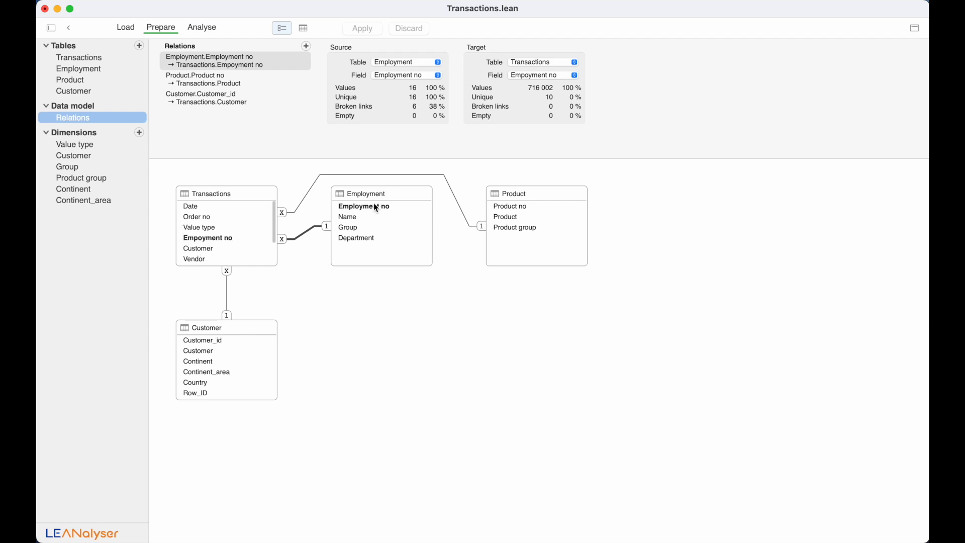
- Inspect the Product and Customer relations to Transactions, then reselect the Transactions table
click(314, 180)
scroll(242, 232, down, 2)
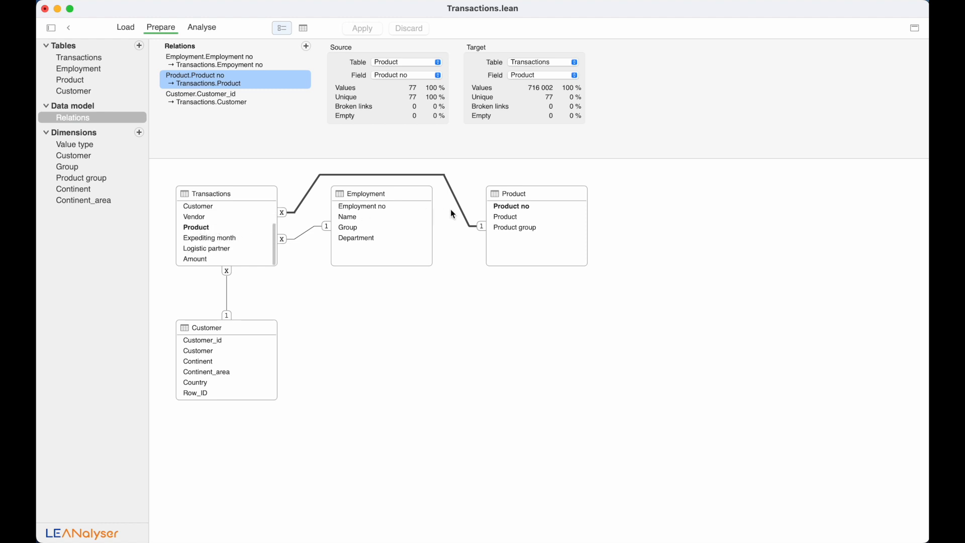
click(227, 293)
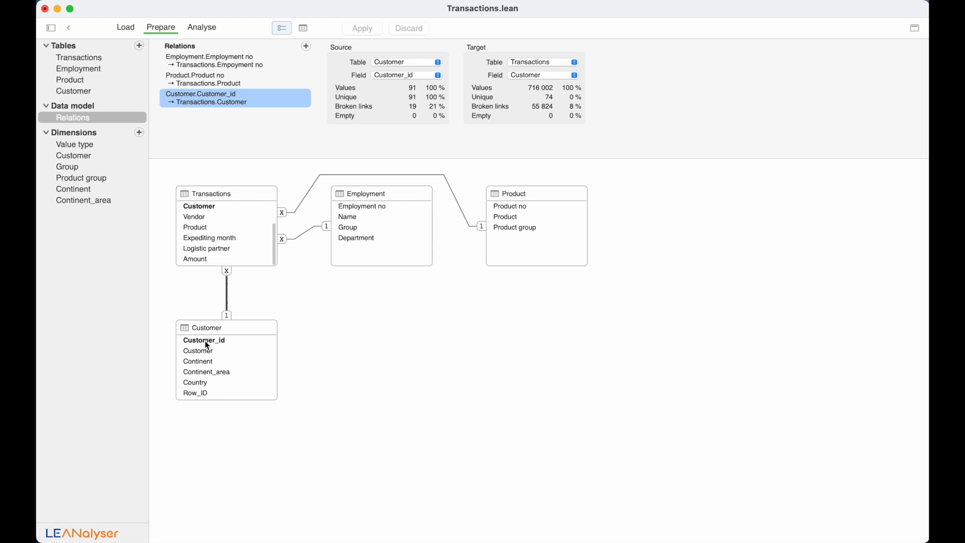
click(113, 59)
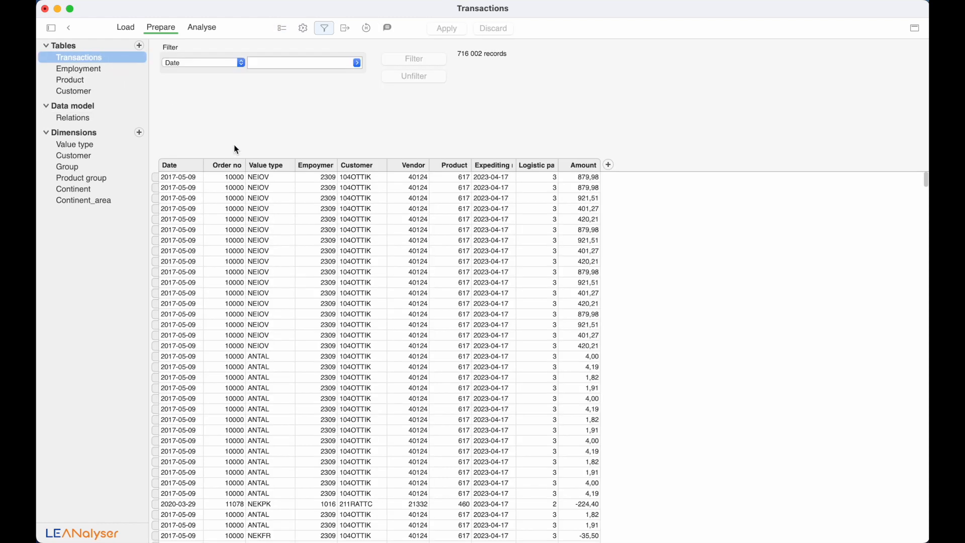
- Profile the Transactions Customer column, showing 55 824 broken links (8 %)
click(351, 168)
scroll(356, 332, down, 2)
scroll(357, 331, down, 10)
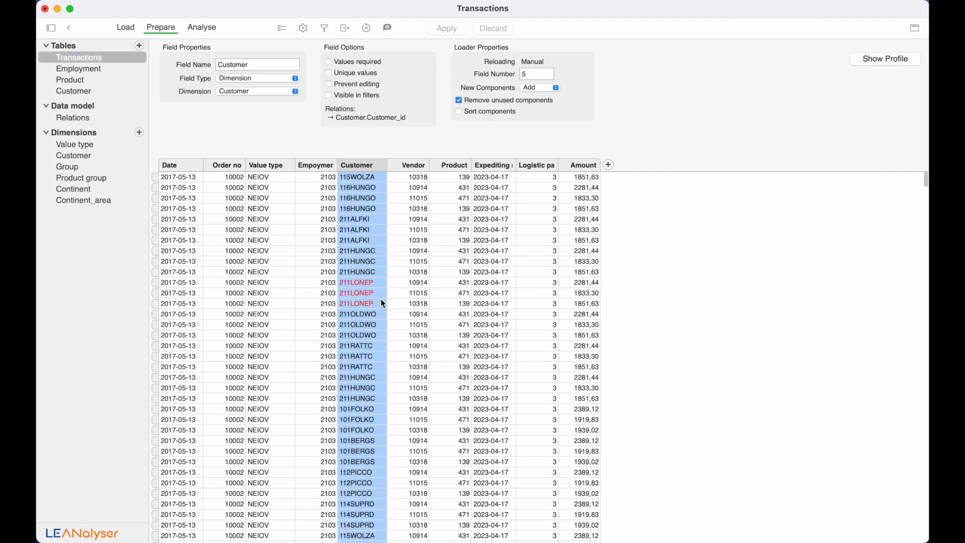
click(884, 59)
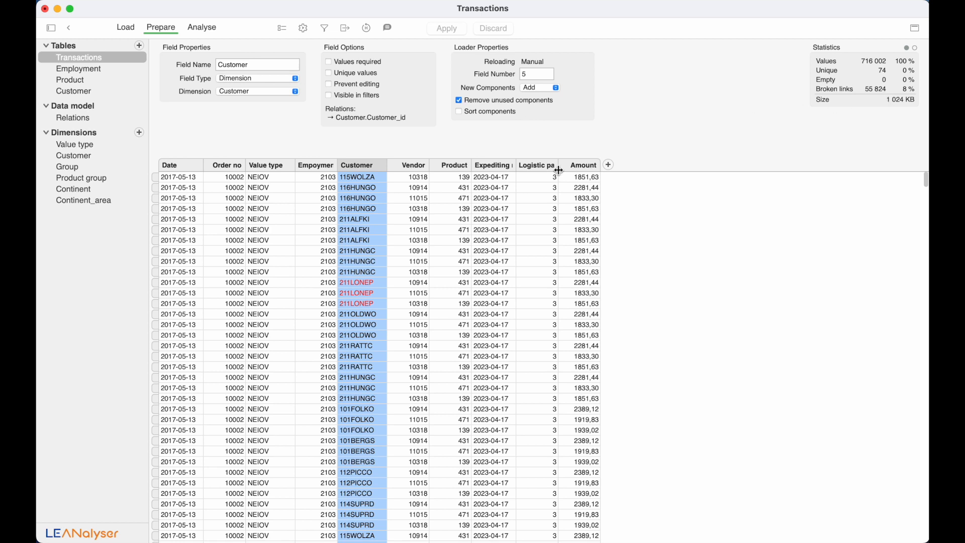
- Fix broken customer links: 211LONEP to 21LONEP and 107WILMK to 107WIMK
right_click(358, 169)
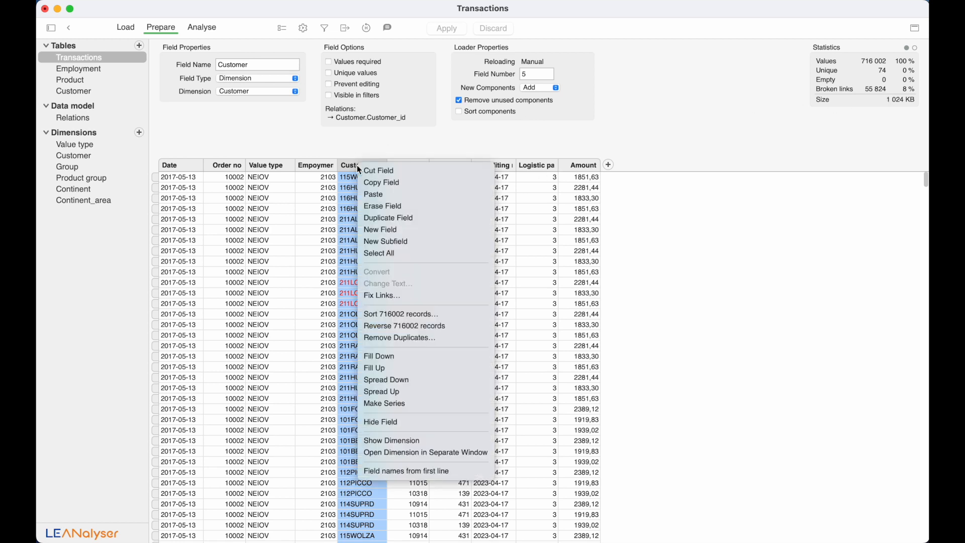
click(396, 297)
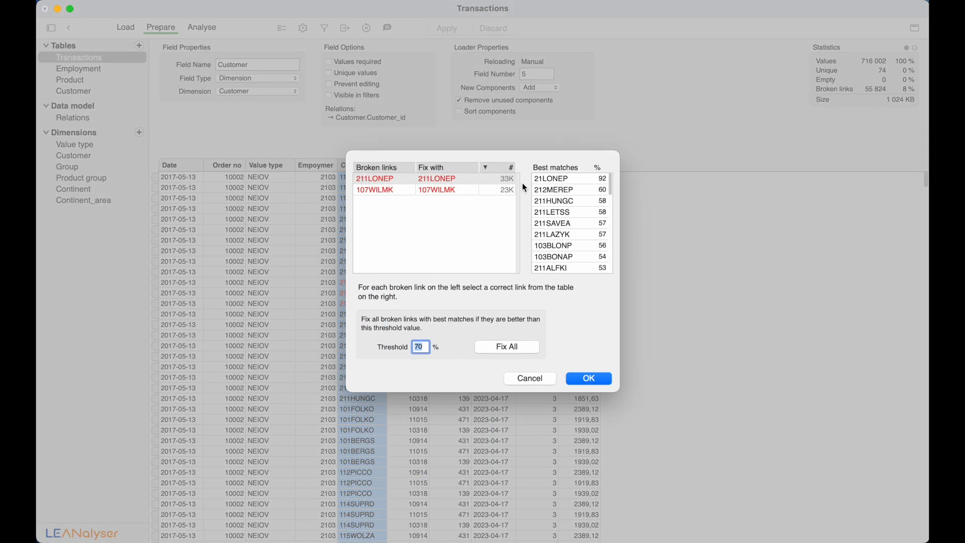
click(573, 177)
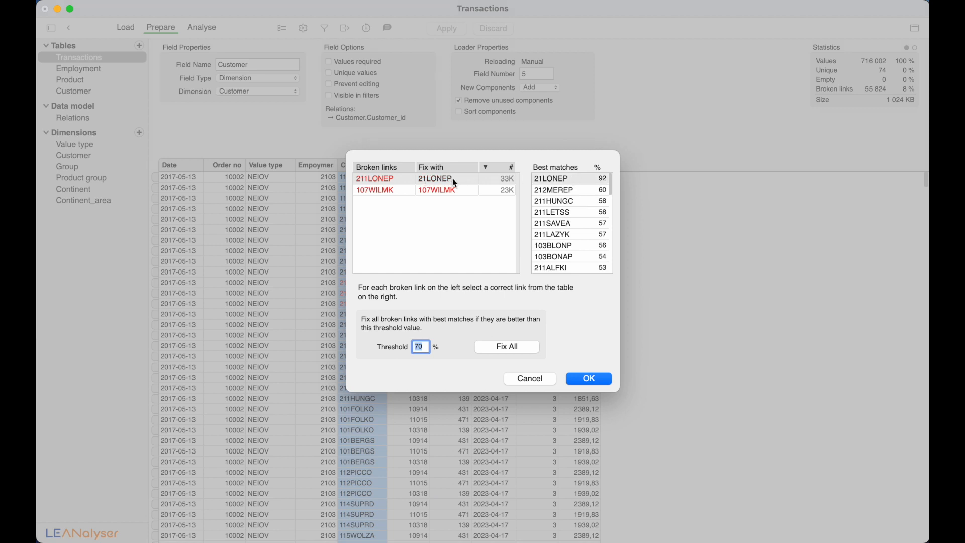
click(387, 192)
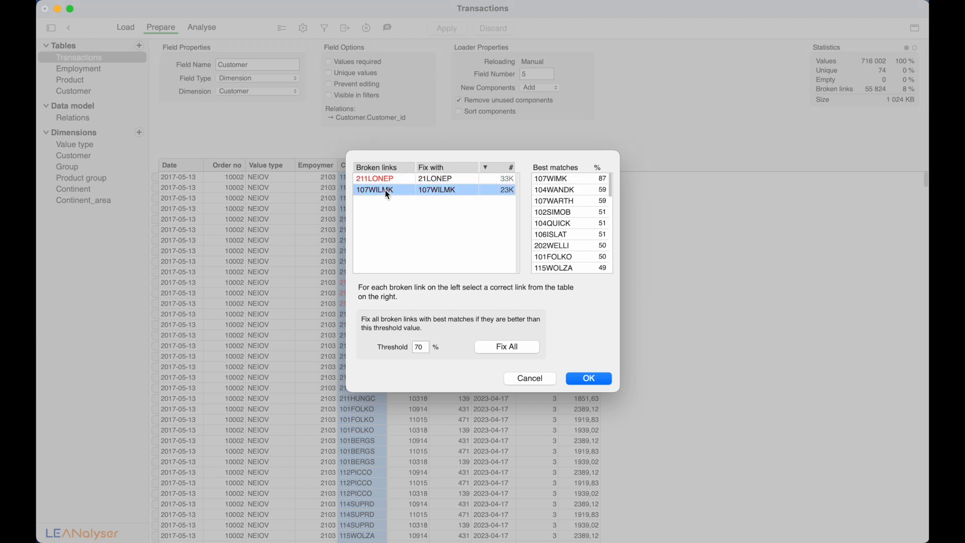
click(547, 180)
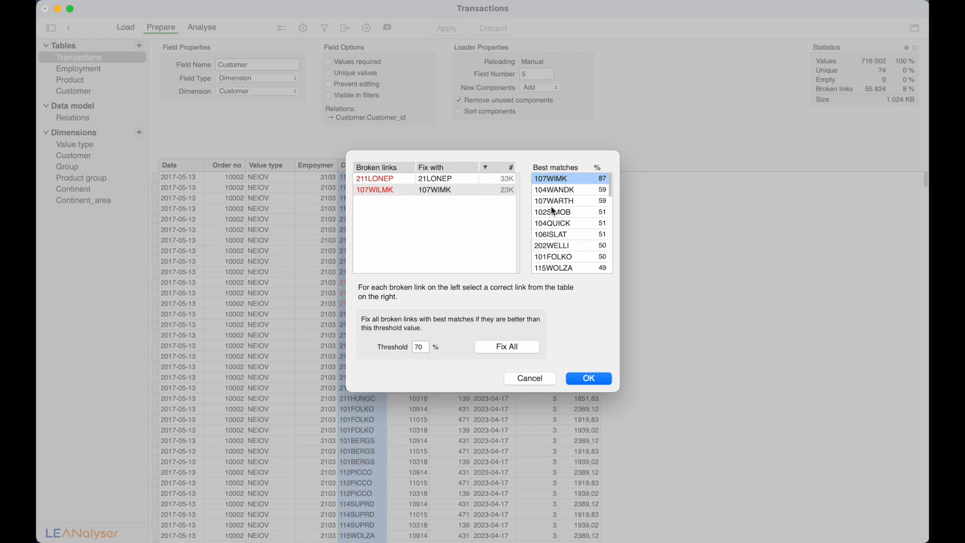
- Confirm and apply the repaired customer links so none remain broken
click(576, 376)
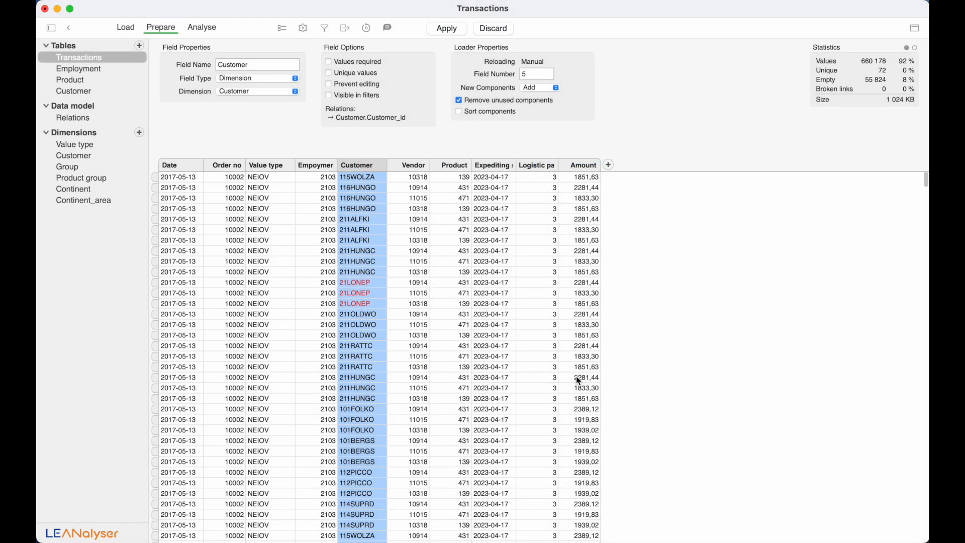
click(450, 34)
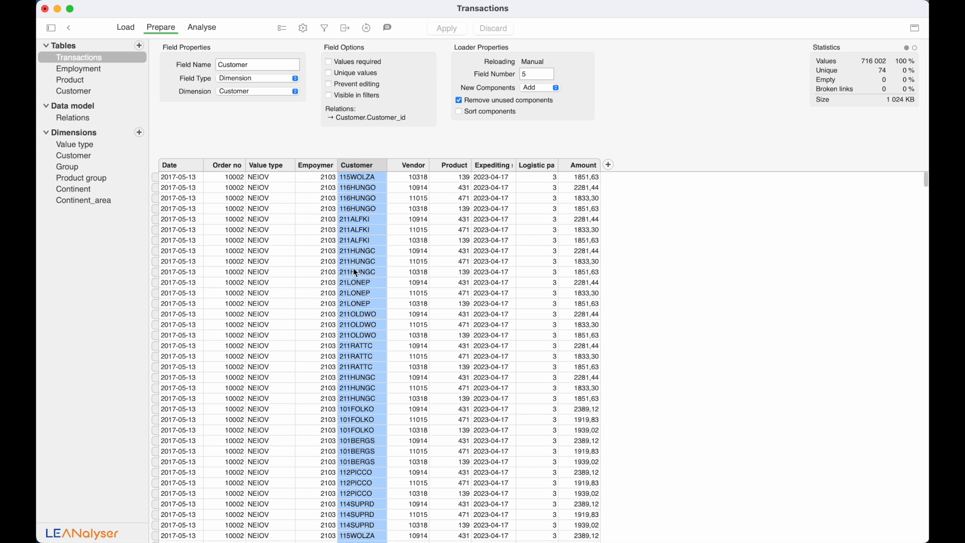
click(204, 28)
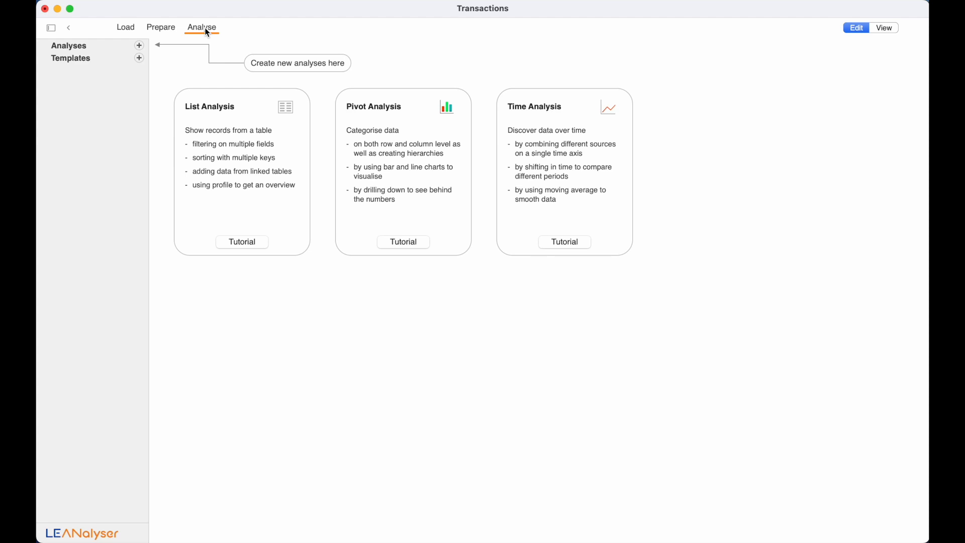
- Create a new list analysis of Transactions
click(140, 46)
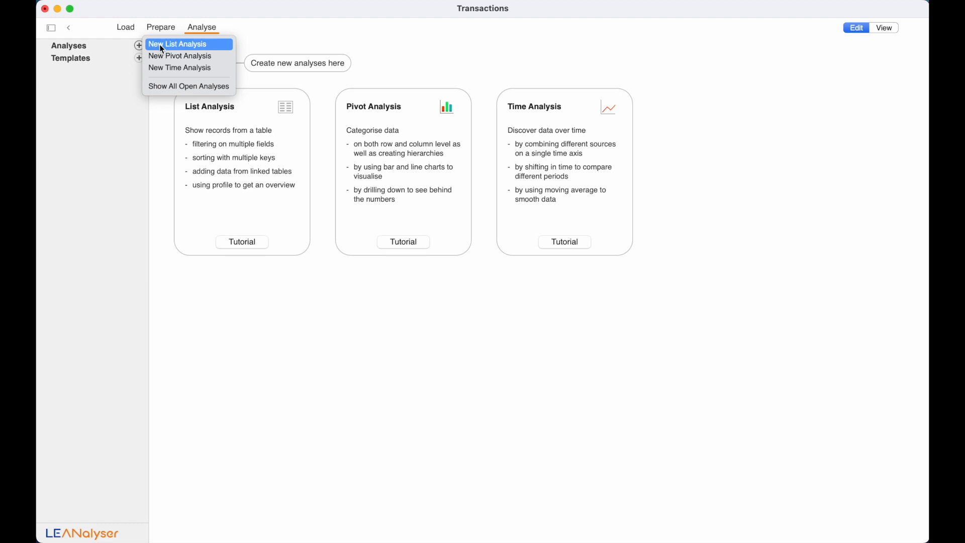
click(160, 45)
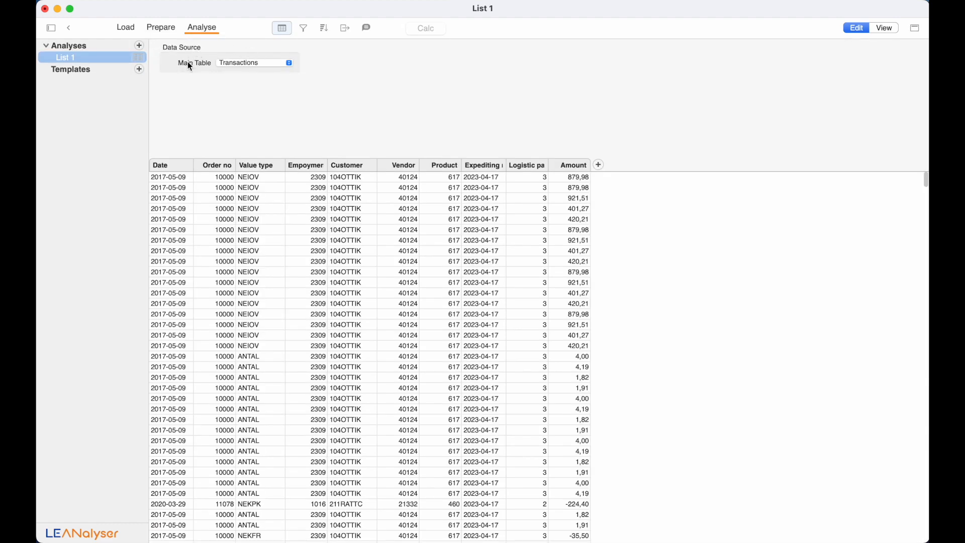
click(598, 166)
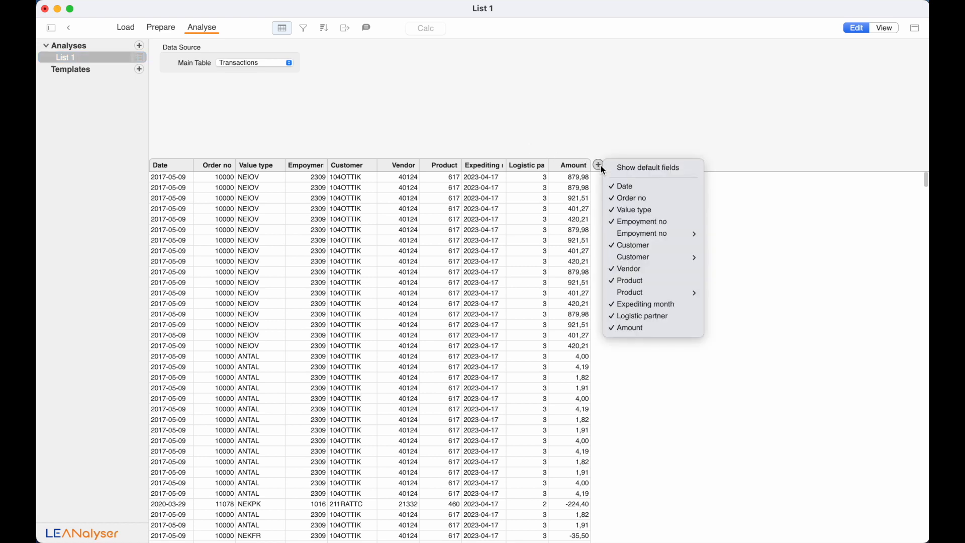
click(601, 165)
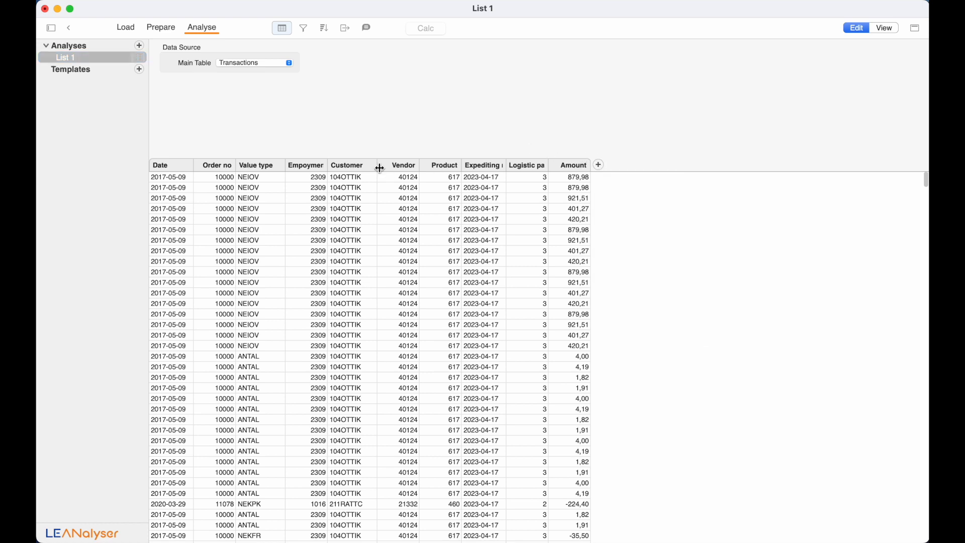
- Add employee Name and Group columns linked from the Empoyment no column
click(316, 165)
right_click(316, 166)
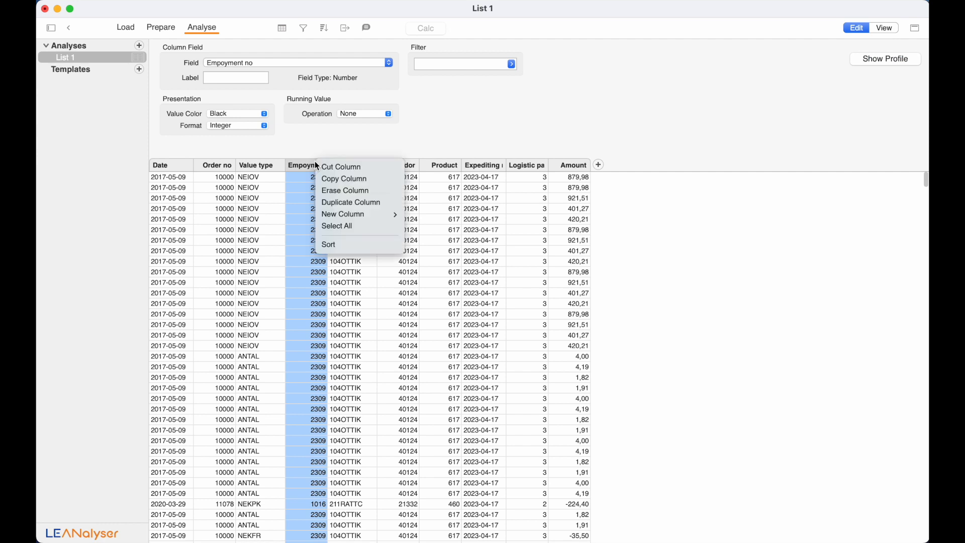
mouse_move(348, 219)
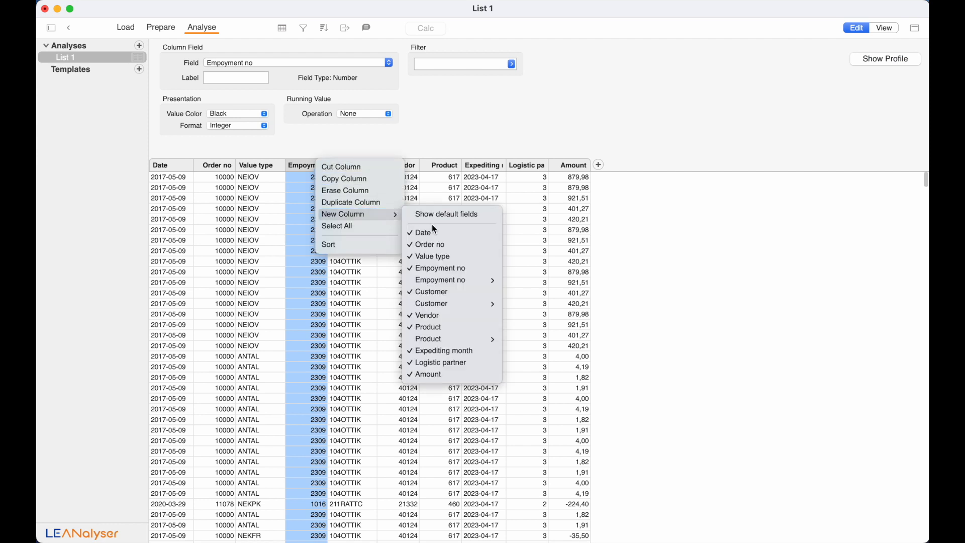
mouse_move(444, 284)
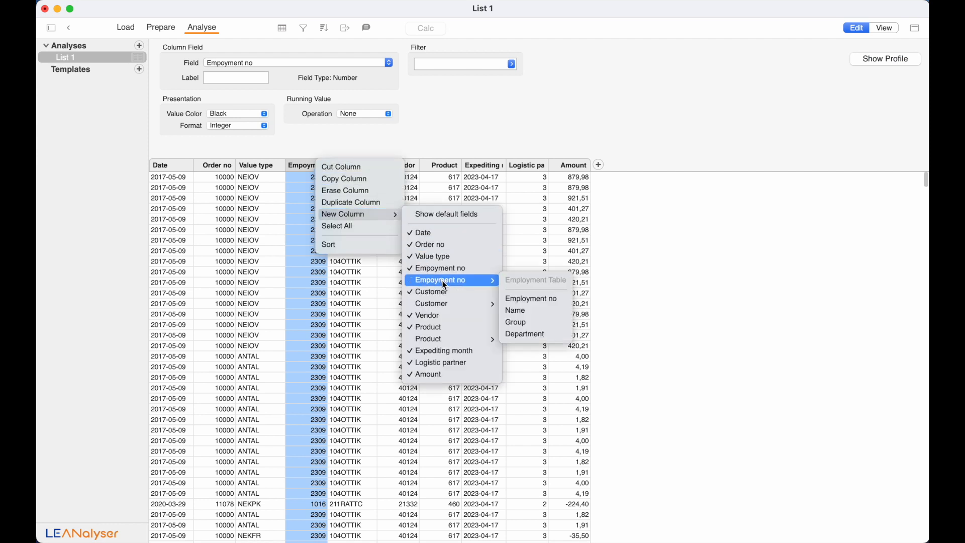
click(521, 311)
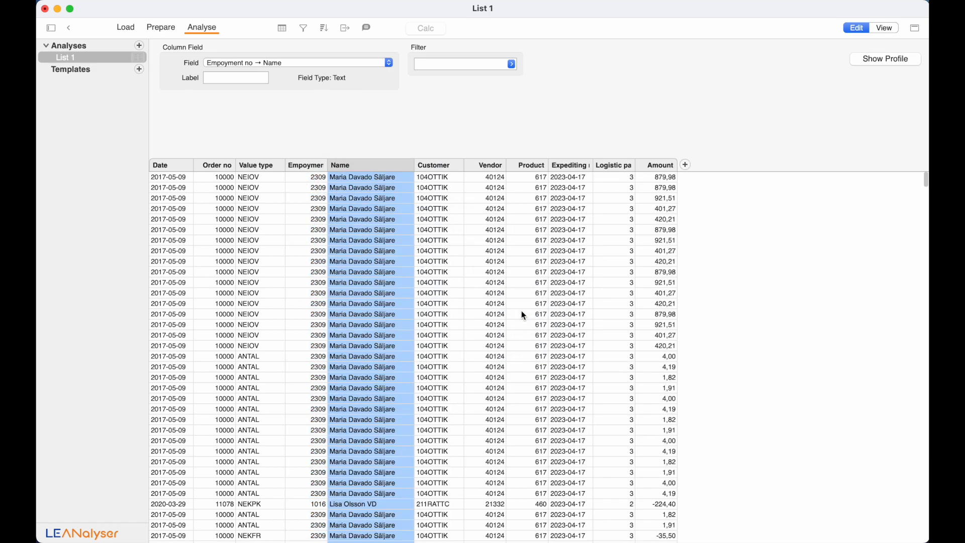
right_click(394, 166)
mouse_move(439, 223)
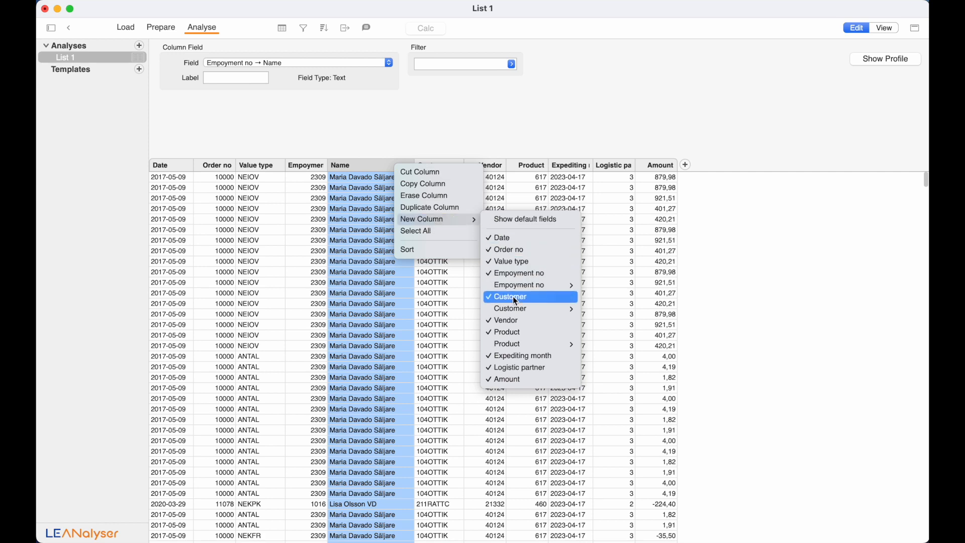
mouse_move(517, 291)
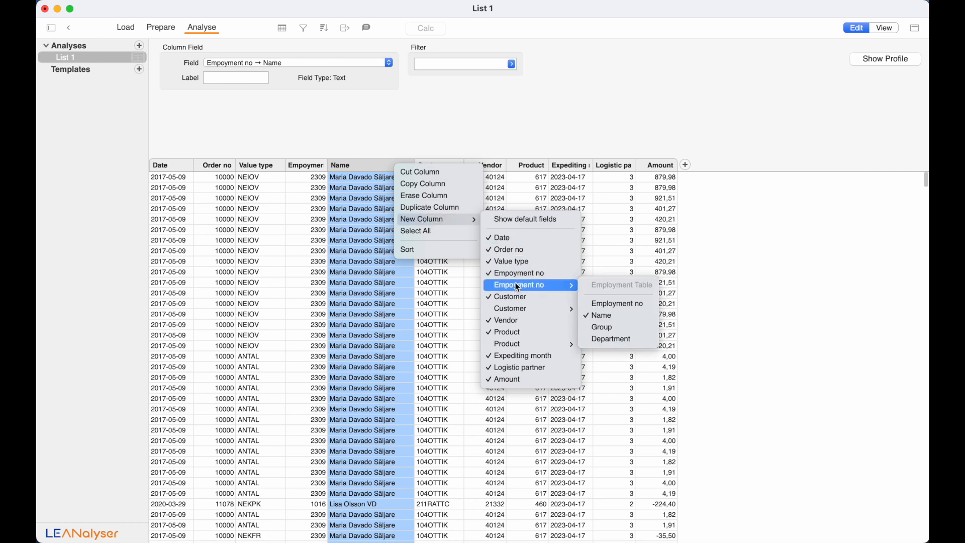
click(614, 327)
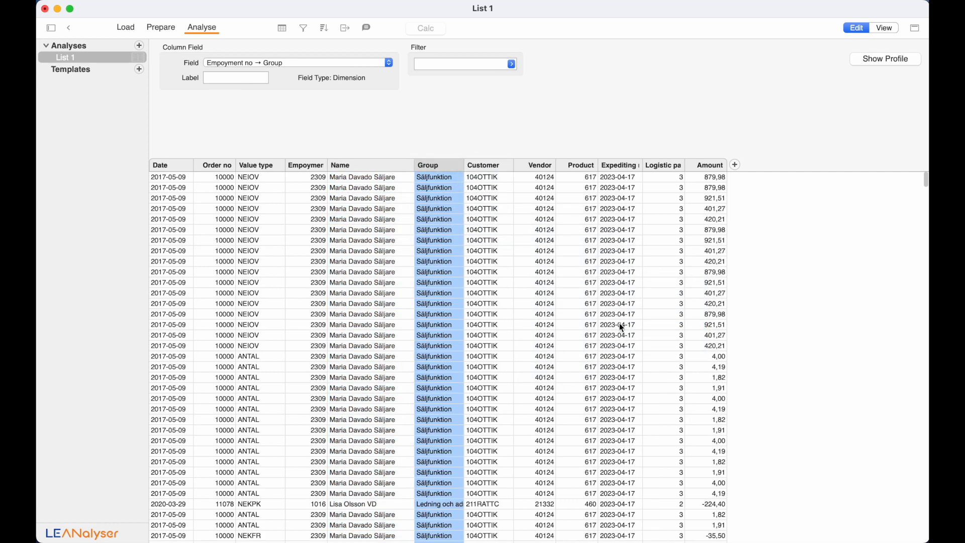
- Add the customer Country column and the Product group column after Product
click(499, 166)
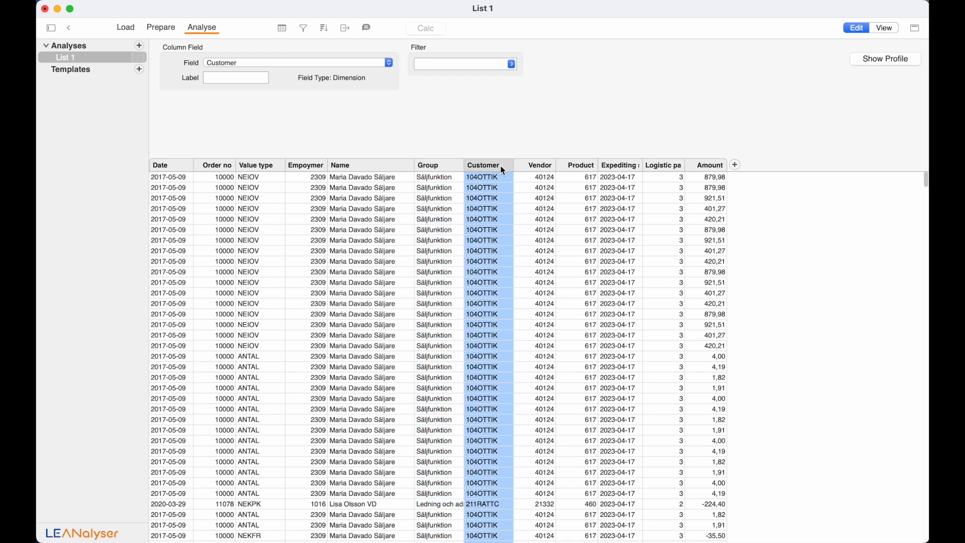
click(737, 166)
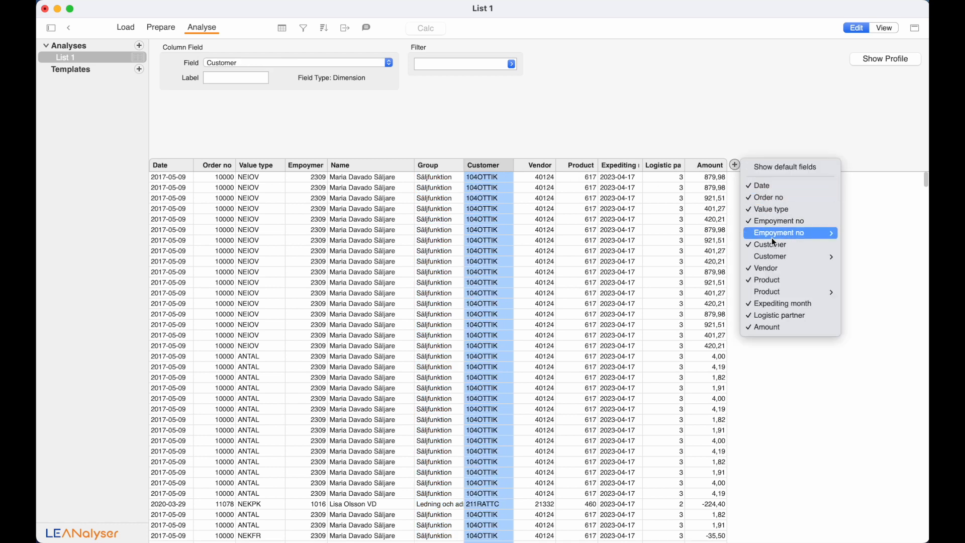
mouse_move(774, 258)
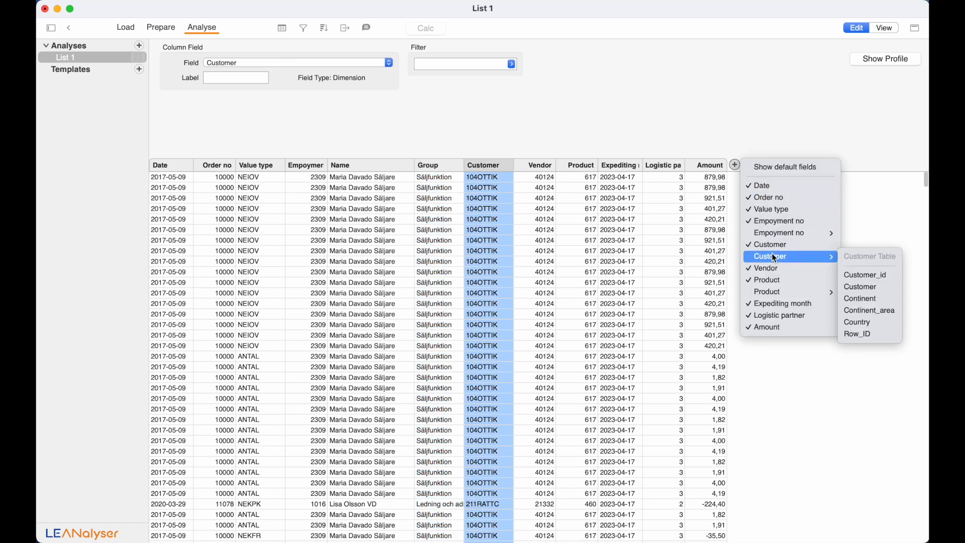
click(866, 329)
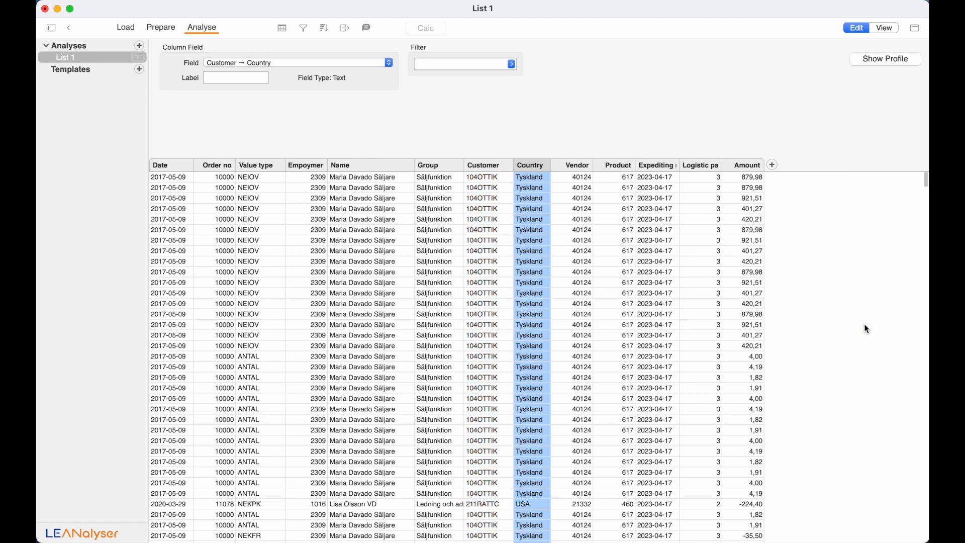
click(628, 168)
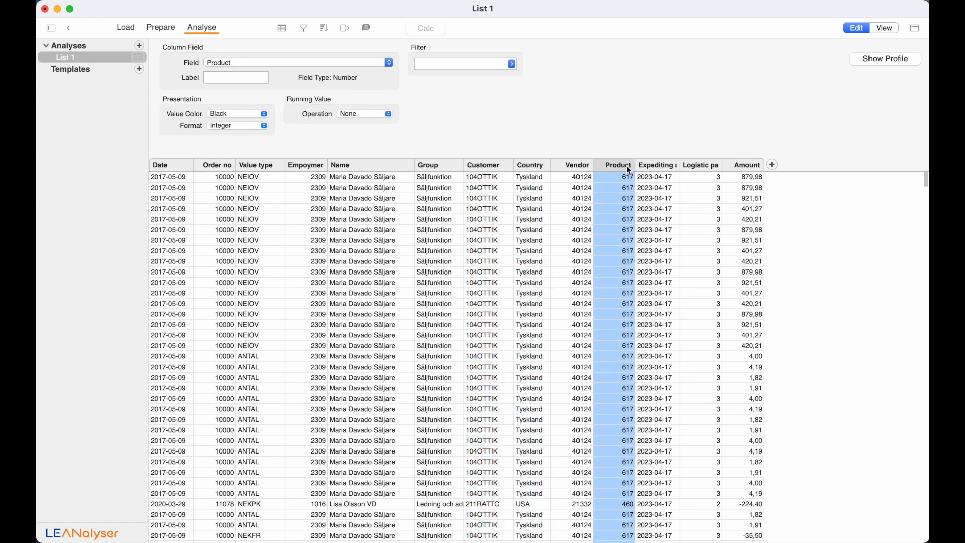
right_click(627, 169)
mouse_move(654, 220)
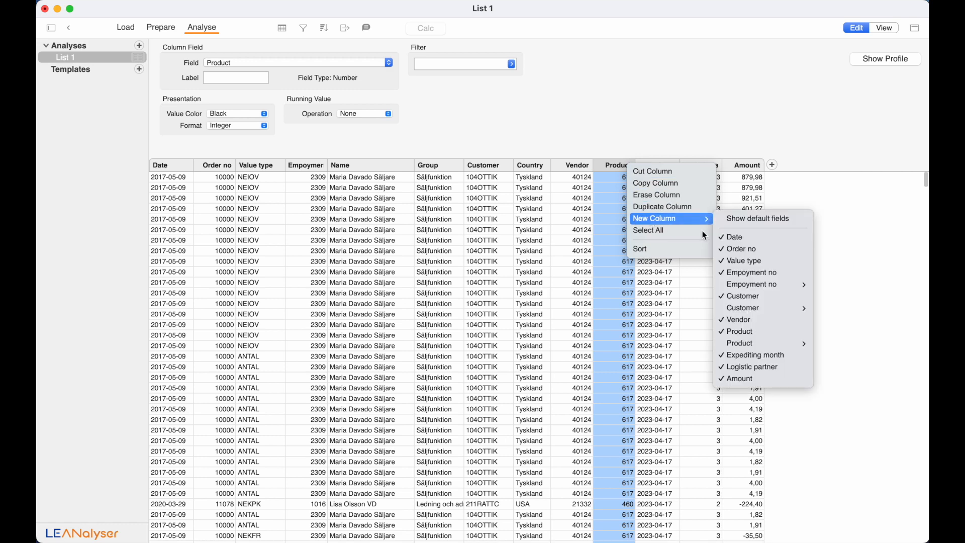
mouse_move(742, 343)
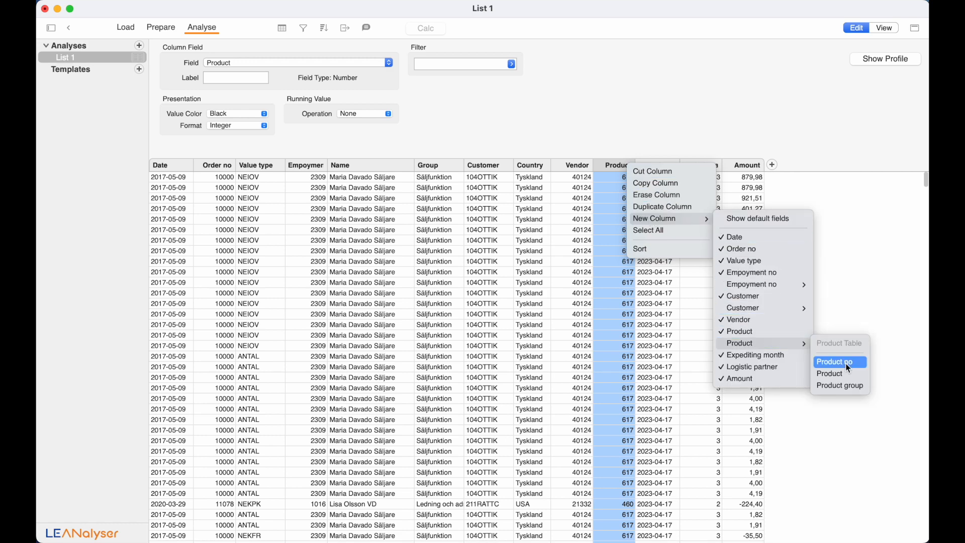
click(847, 387)
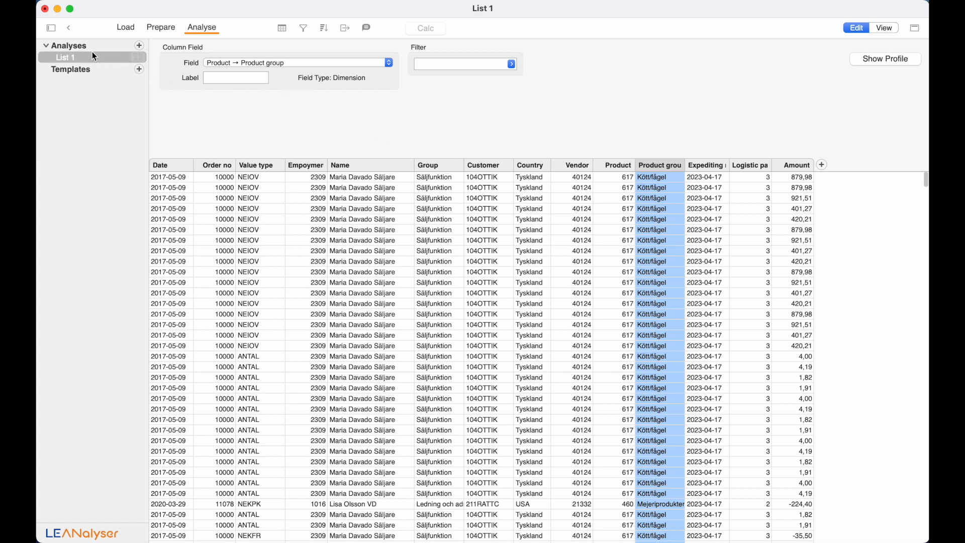
- Export the list analysis as a text file
click(347, 30)
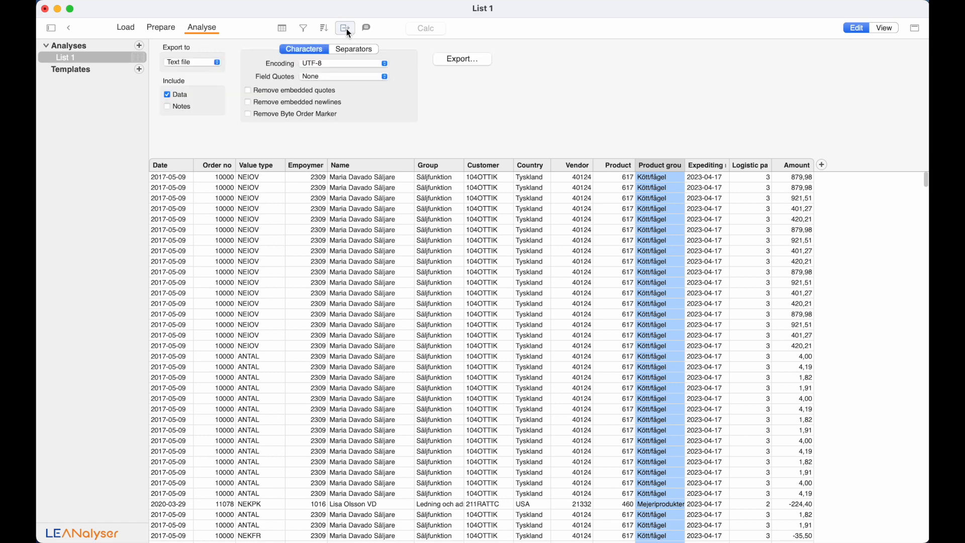
click(211, 63)
click(210, 63)
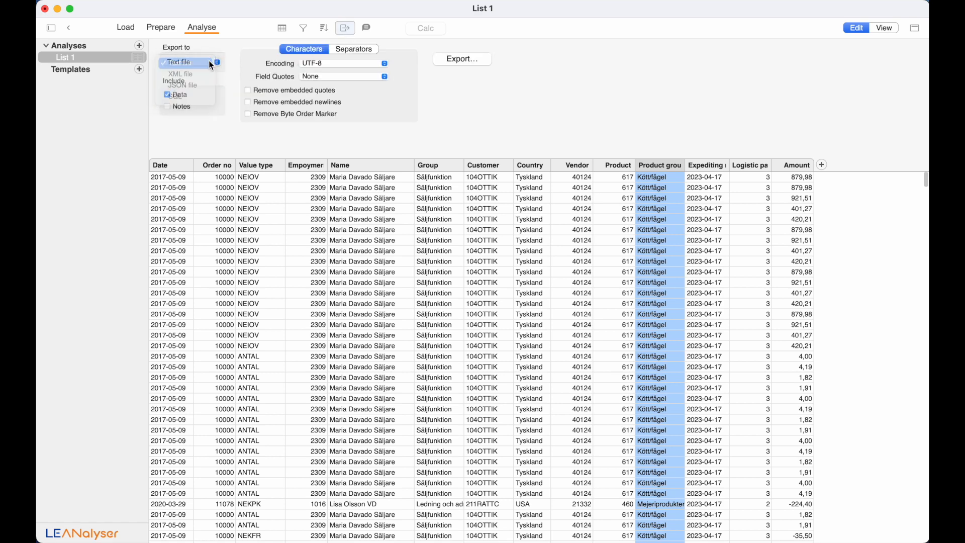
click(455, 58)
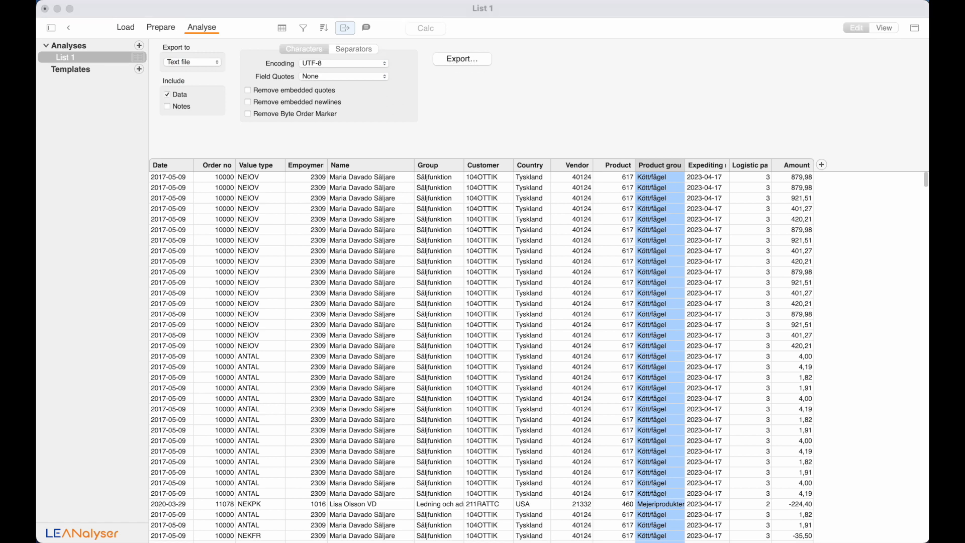
click(349, 116)
- Create a new pivot analysis summing Amount
click(136, 45)
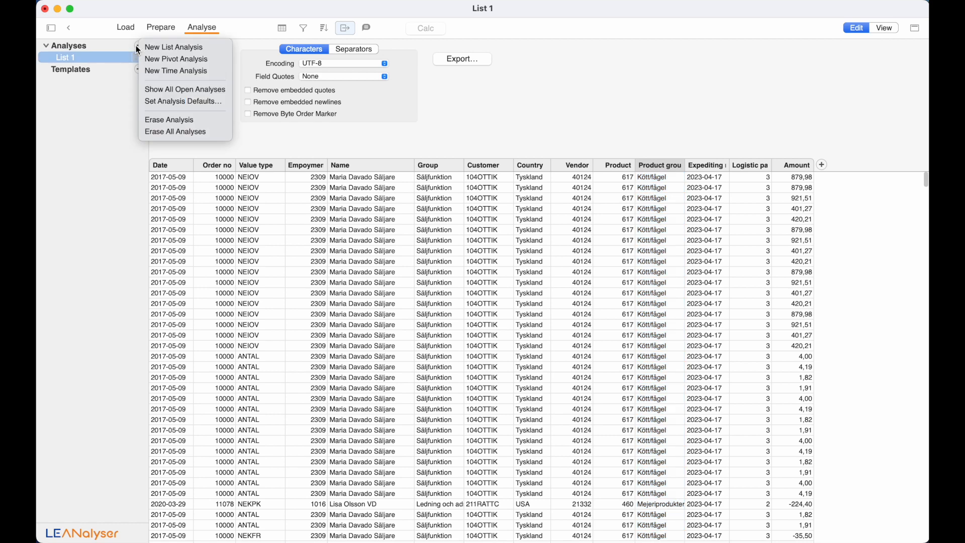
click(158, 60)
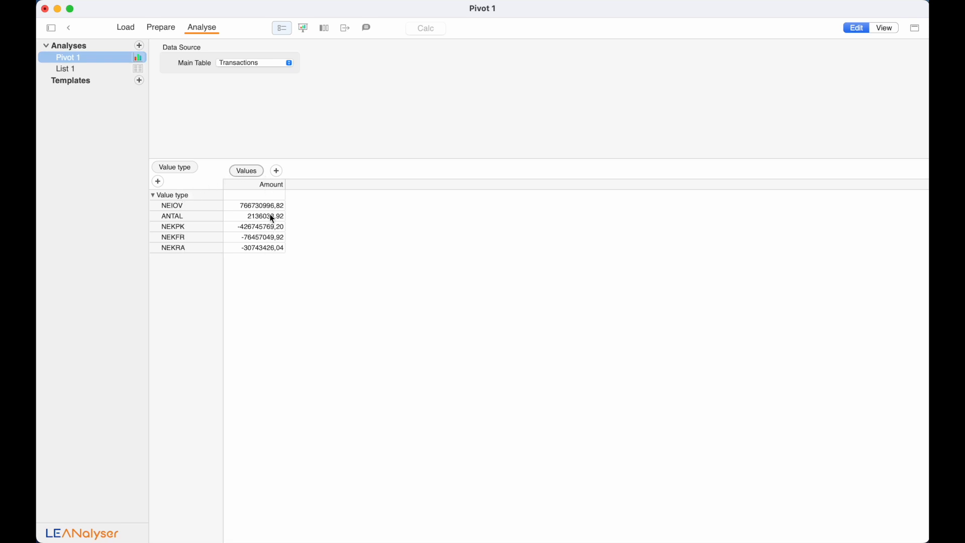
click(246, 171)
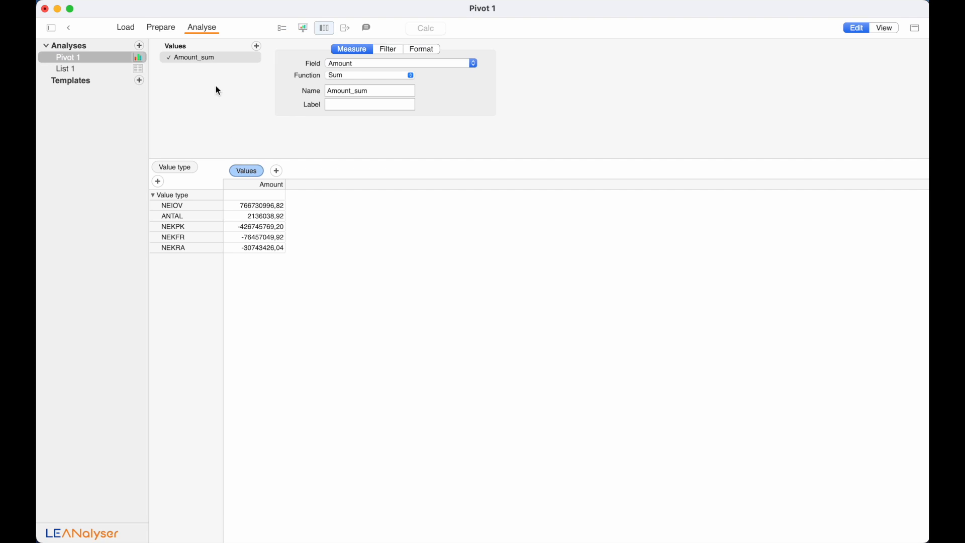
click(355, 66)
click(357, 69)
click(356, 80)
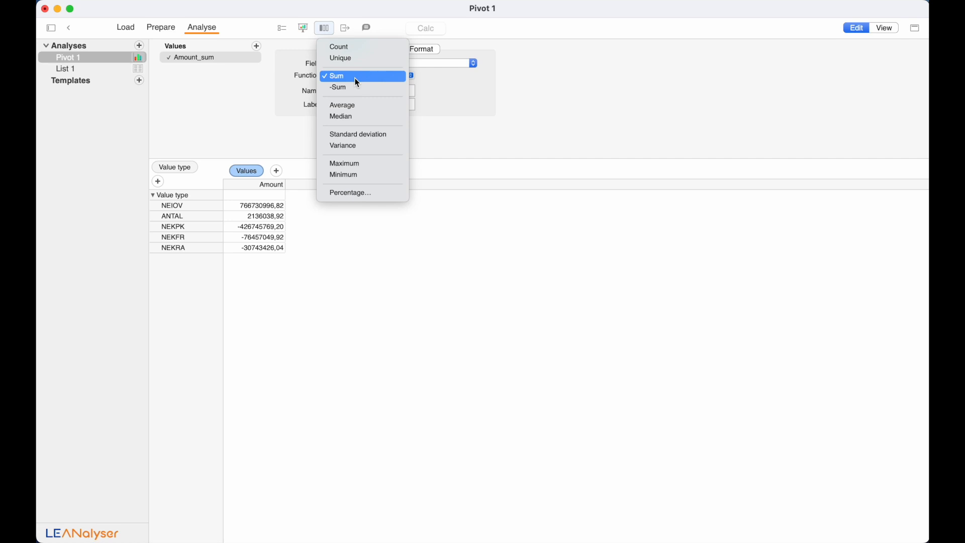
click(357, 78)
- Format the pivot's Amount totals with thousand separators
click(386, 50)
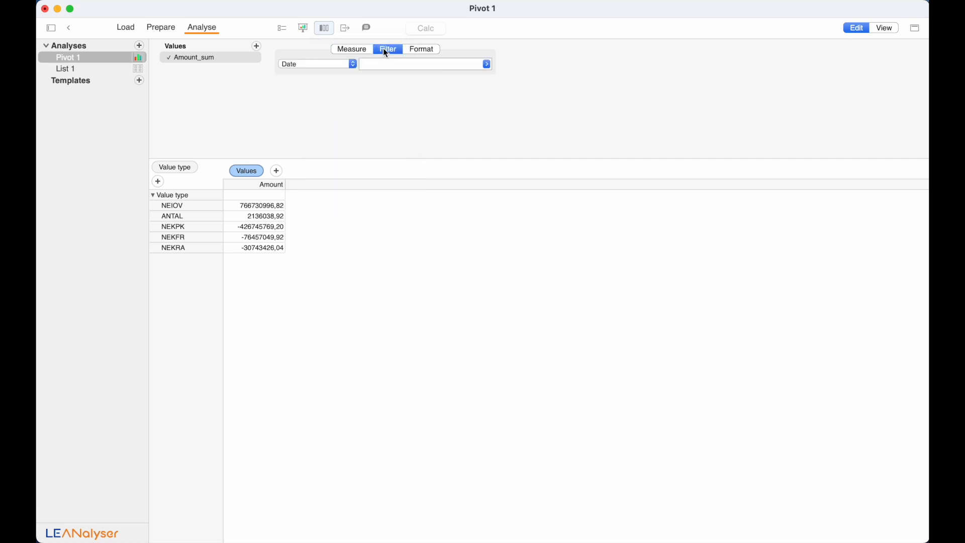
click(411, 49)
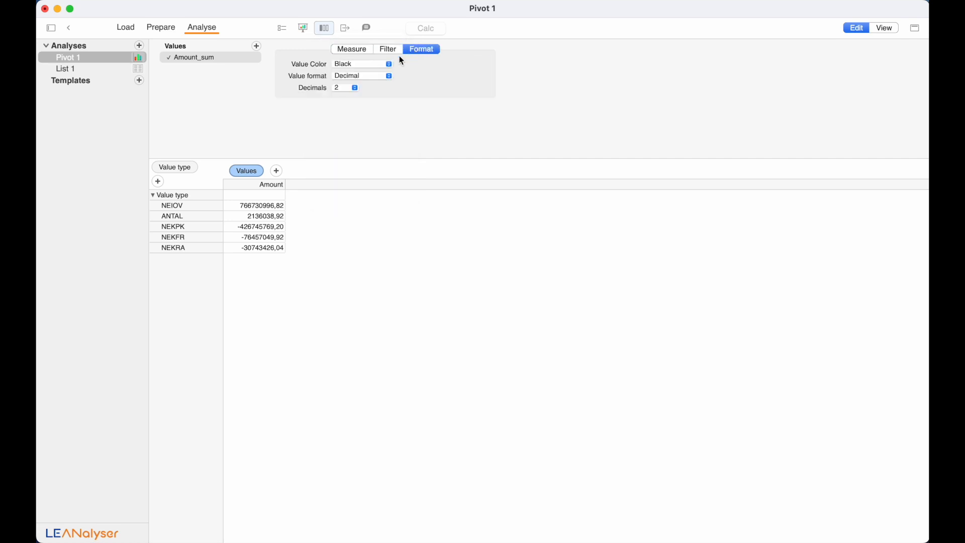
click(380, 76)
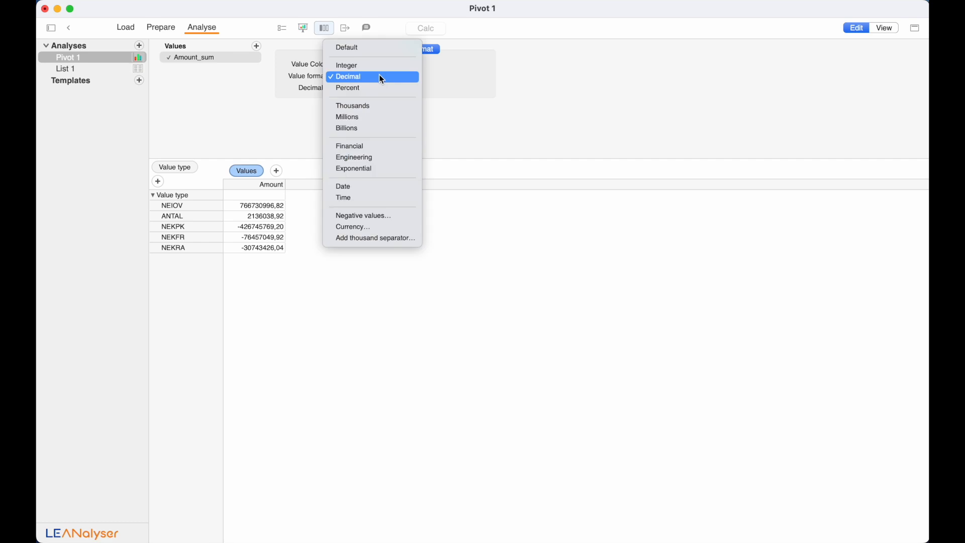
click(368, 238)
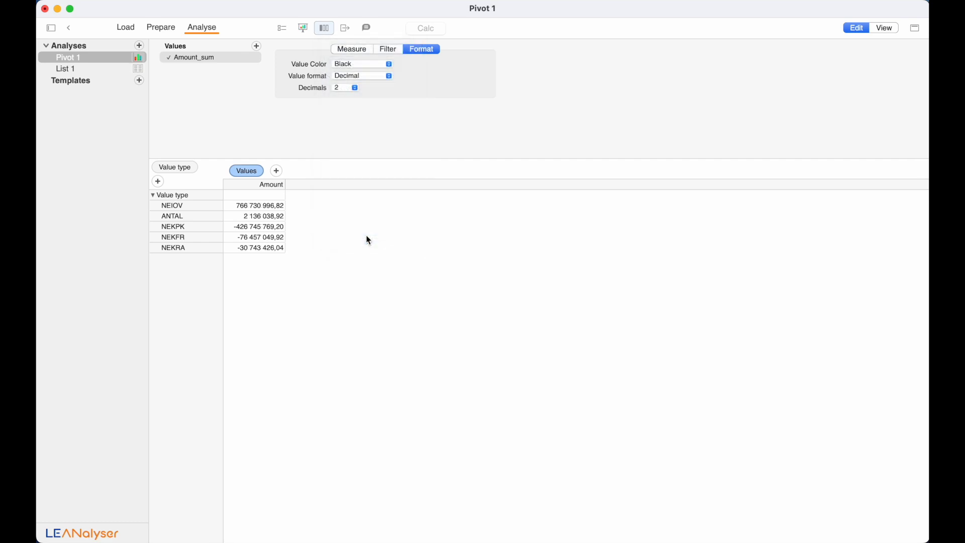
click(184, 168)
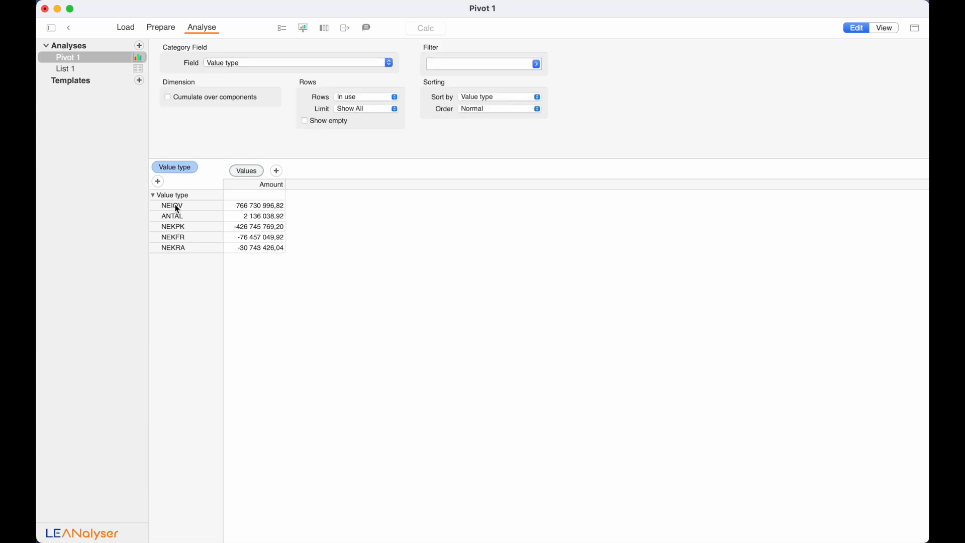
click(162, 31)
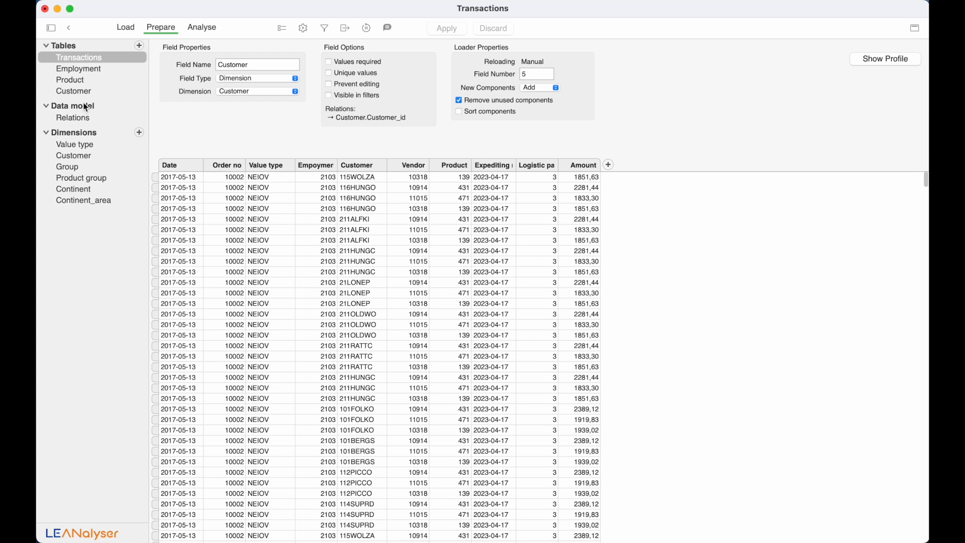
- Rename the first two Value type codes to REVENUE and NUMBER
click(79, 146)
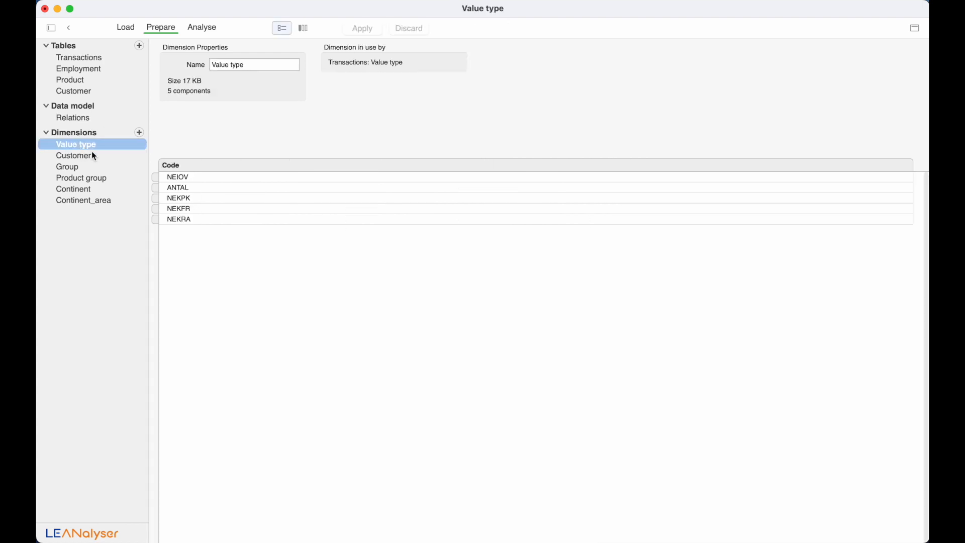
click(176, 178)
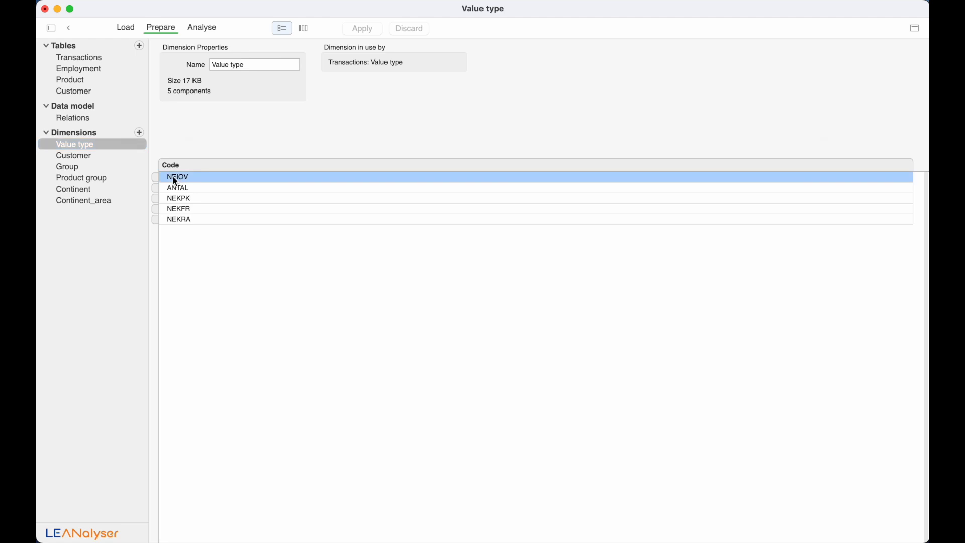
click(175, 181)
text(Revenue)
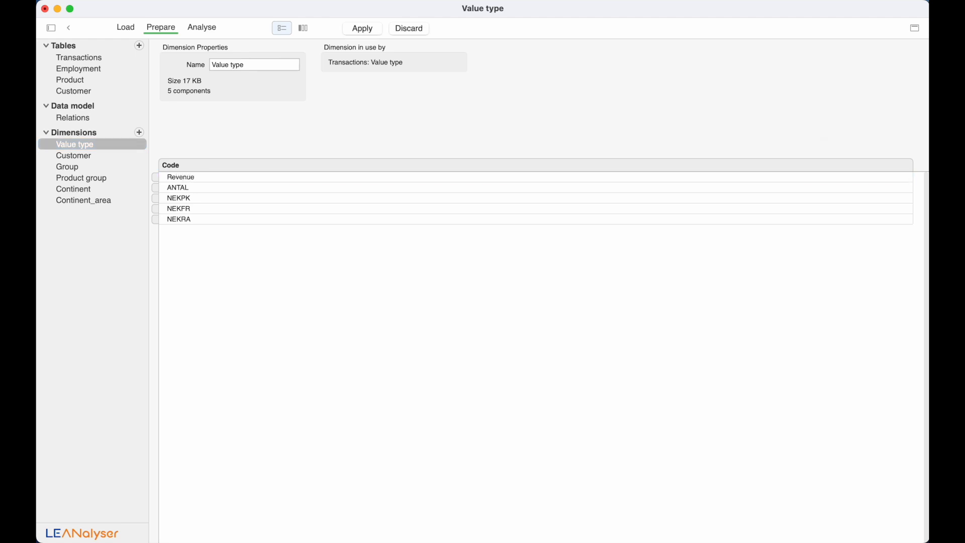
key(Tab)
text(Number)
key(Tab)
- Rename the remaining codes to COST1, COST2 and COST3 and apply the changes
text(Cost1)
drag(180, 198, 167, 198)
key(Tab)
text(Cost2)
key(Tab)
text(Cost3)
key(shift+Tab)
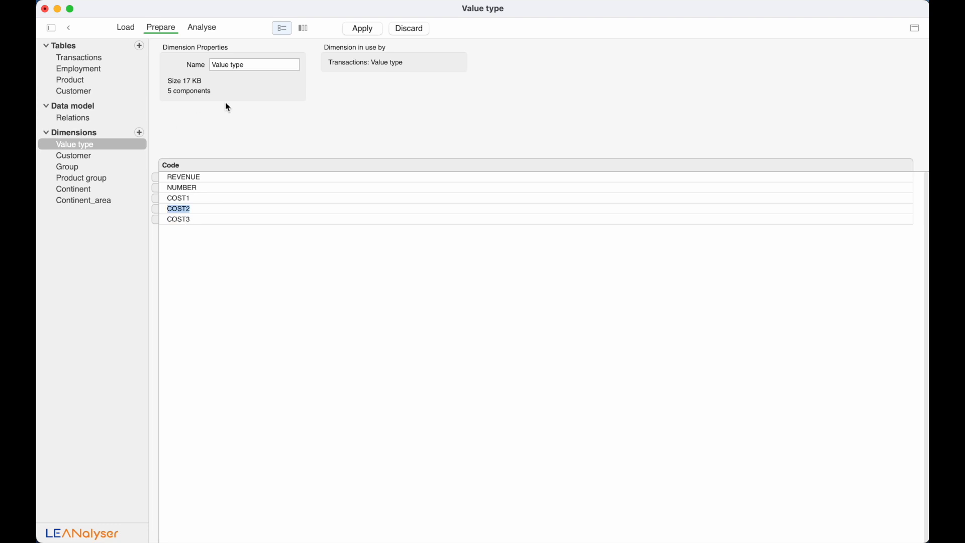
click(362, 28)
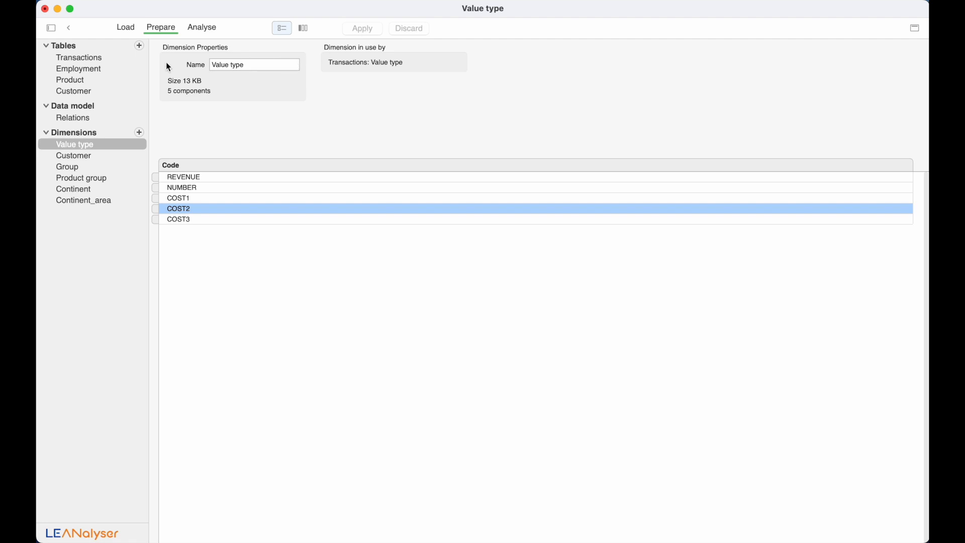
- Check the renamed Value type codes in Transactions, then return to Pivot 1
click(79, 58)
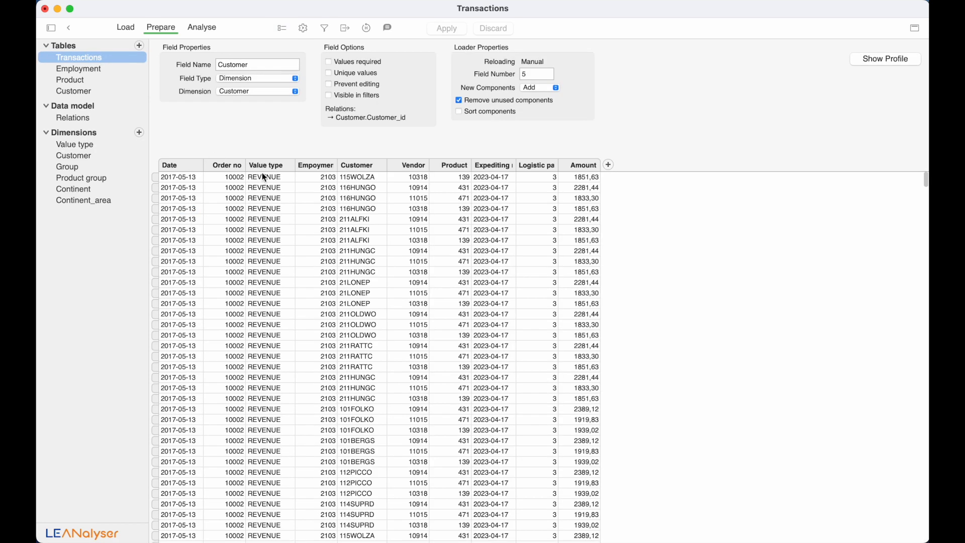
click(270, 166)
scroll(265, 241, down, 10)
scroll(265, 237, down, 10)
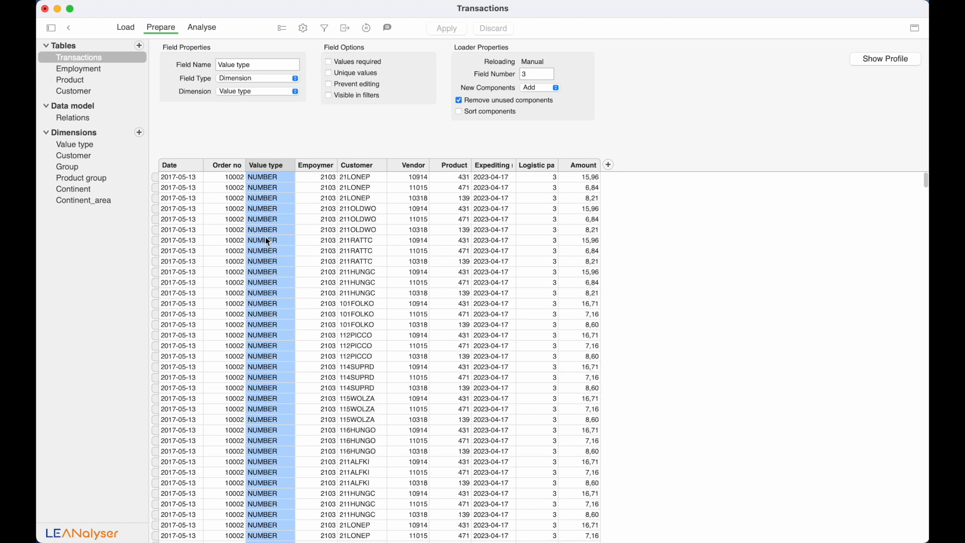
click(196, 29)
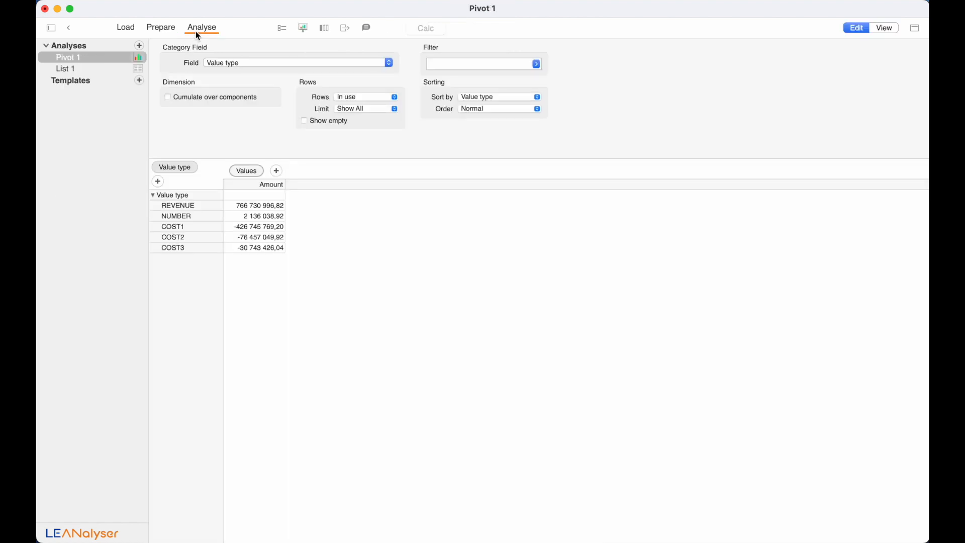
- Change Pivot 1's row category from Value type to Country, then to Product group
click(111, 71)
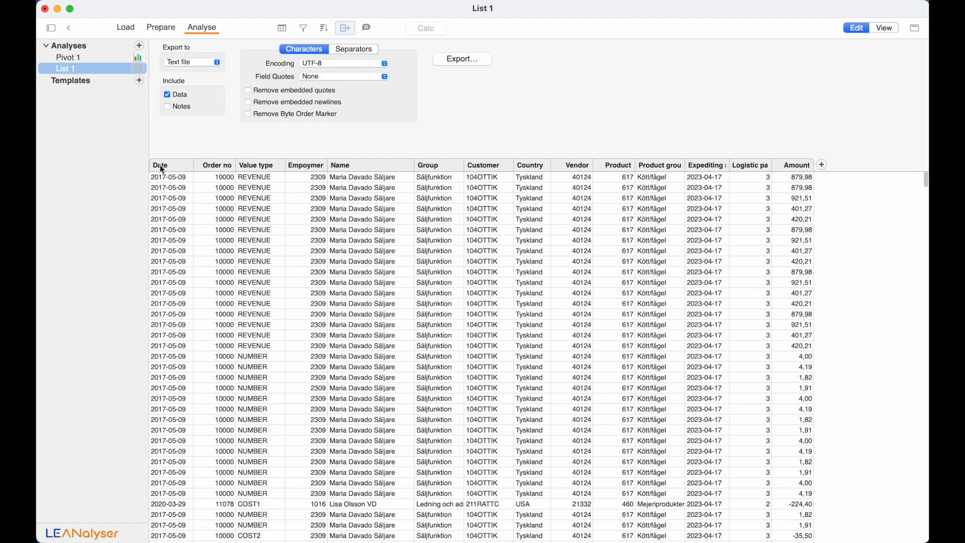
click(117, 59)
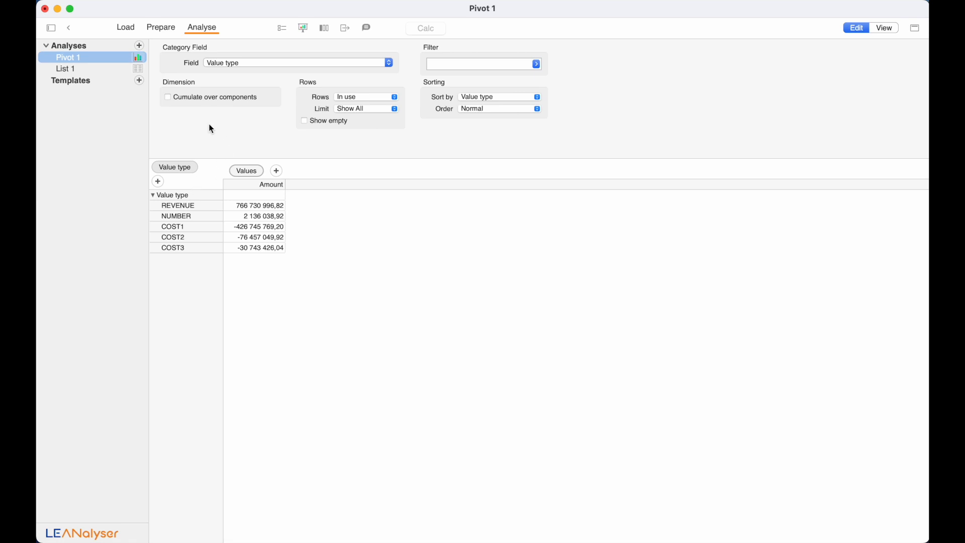
click(190, 167)
click(239, 64)
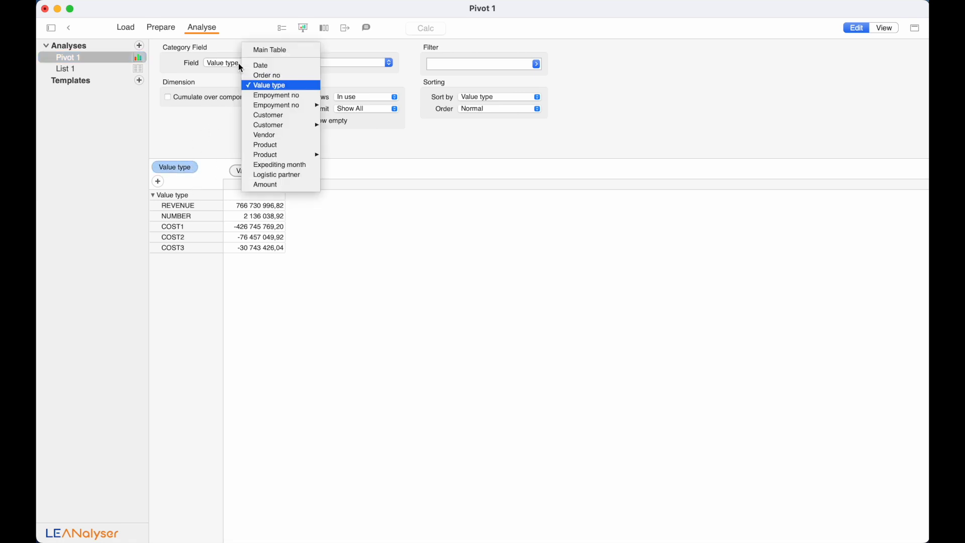
mouse_move(274, 129)
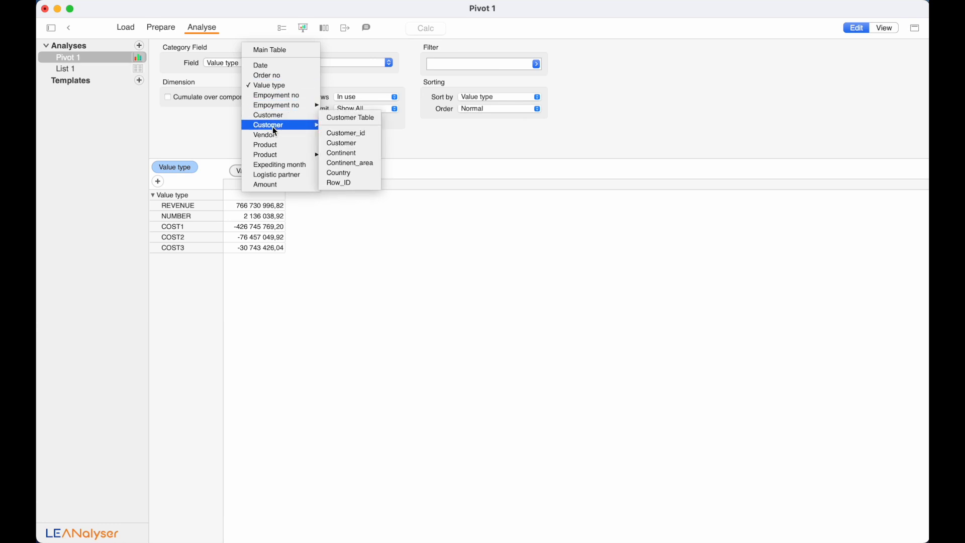
click(353, 171)
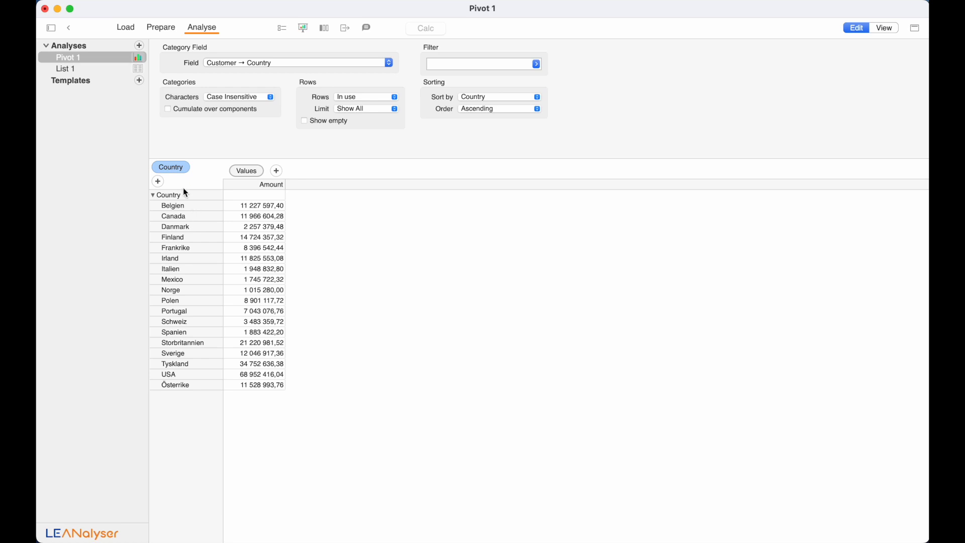
click(257, 65)
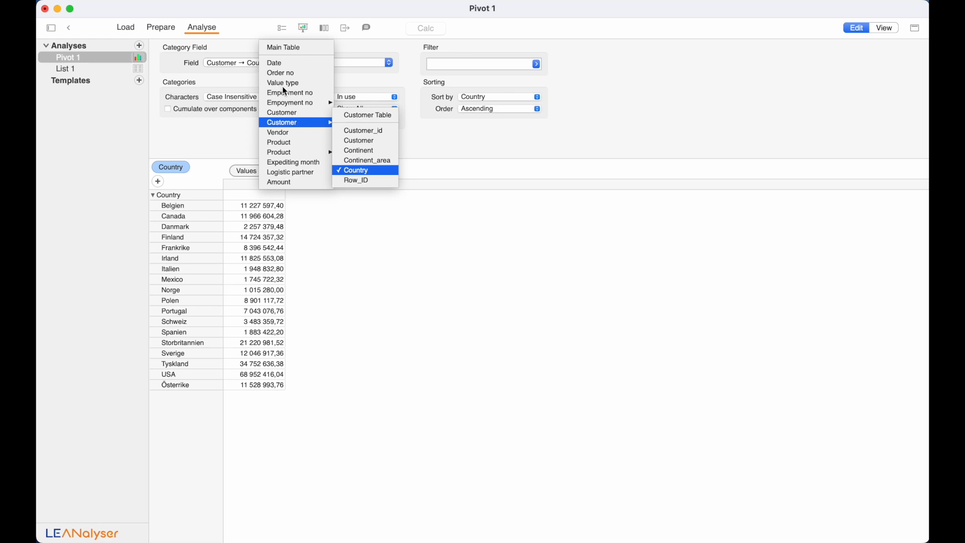
mouse_move(297, 152)
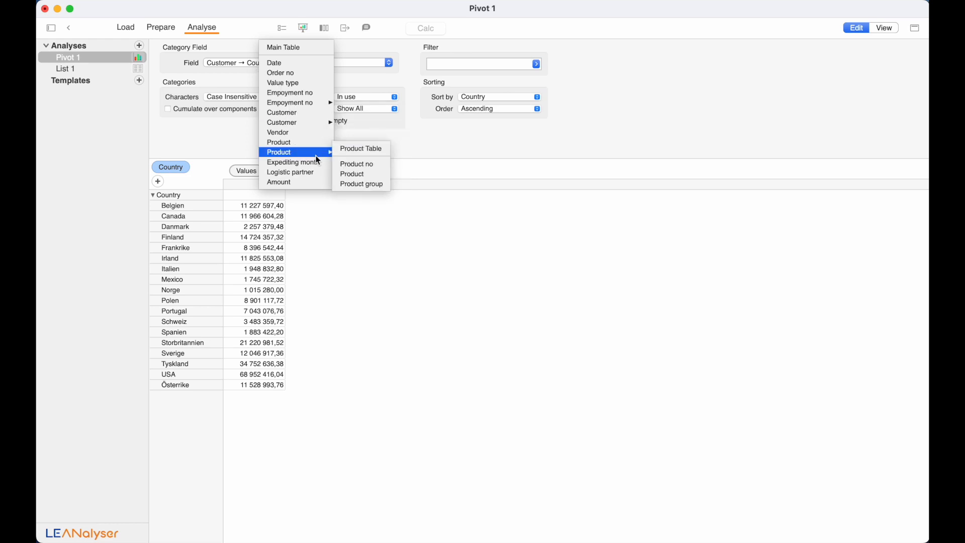
click(354, 184)
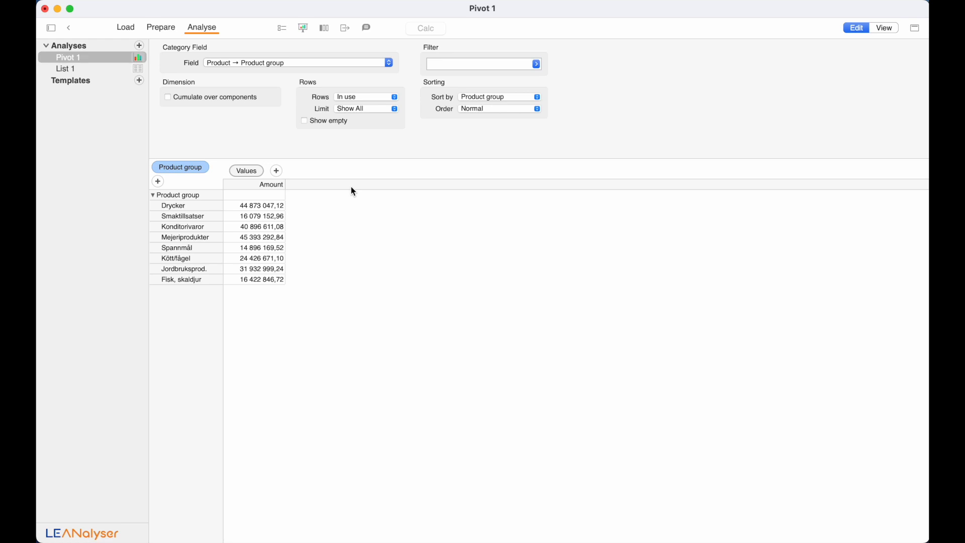
- Add salesperson Name above Product group and expand the first salesperson's product groups
click(159, 181)
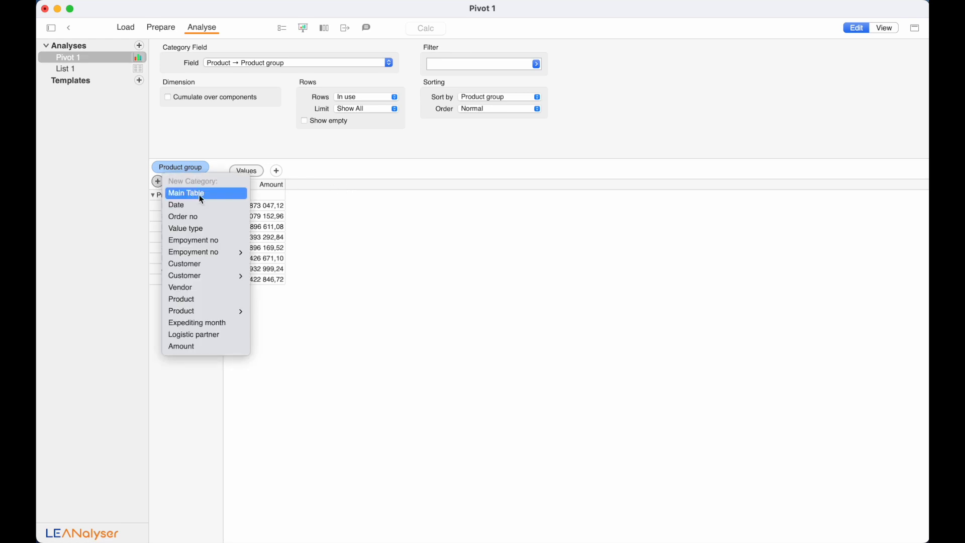
mouse_move(214, 255)
click(279, 285)
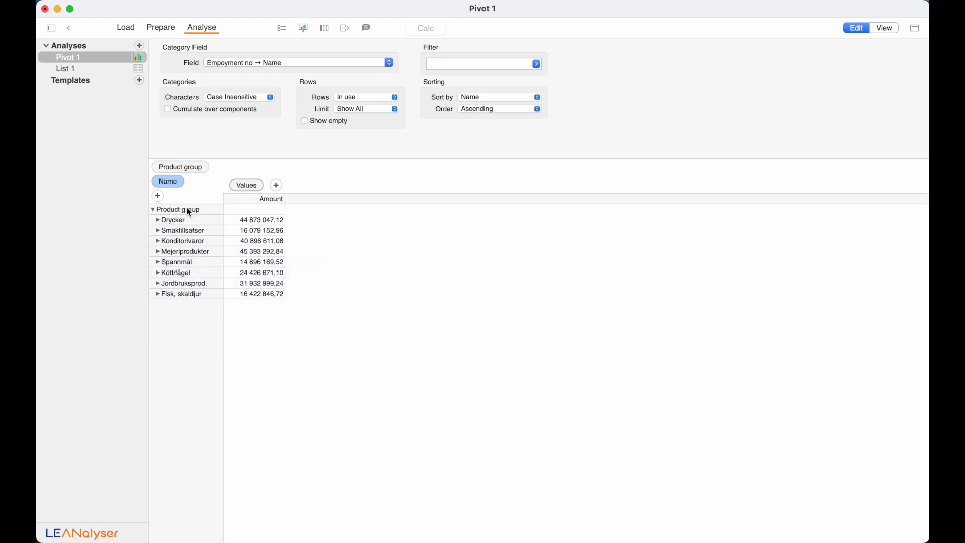
drag(174, 180, 171, 168)
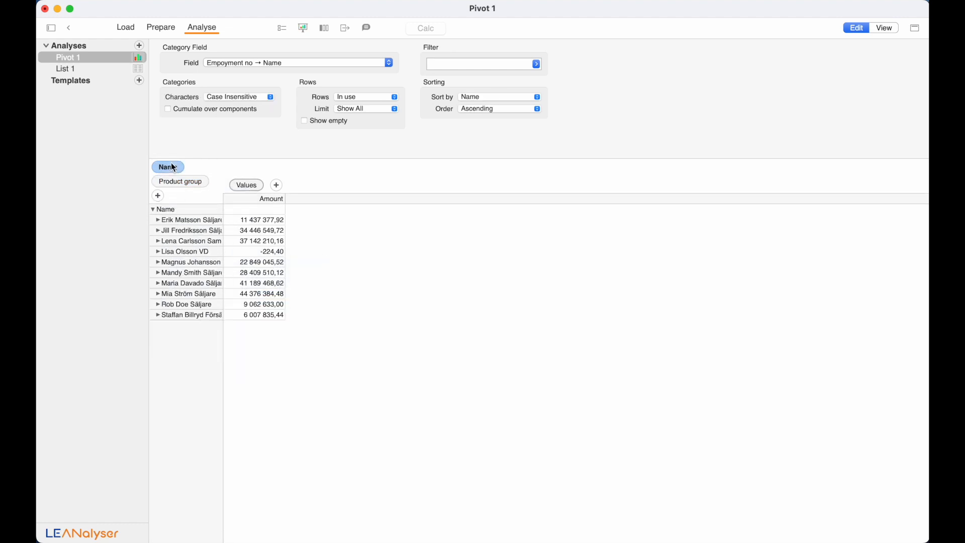
click(158, 220)
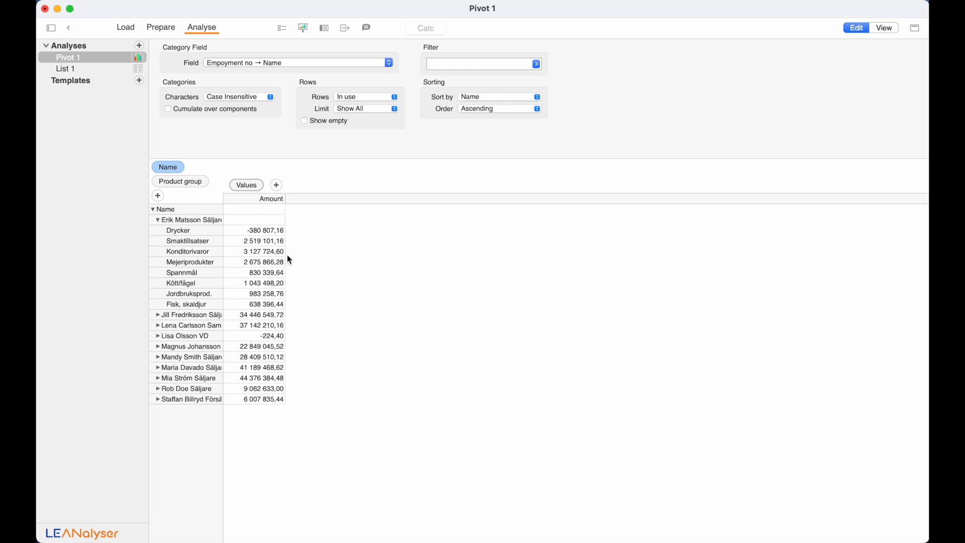
click(275, 200)
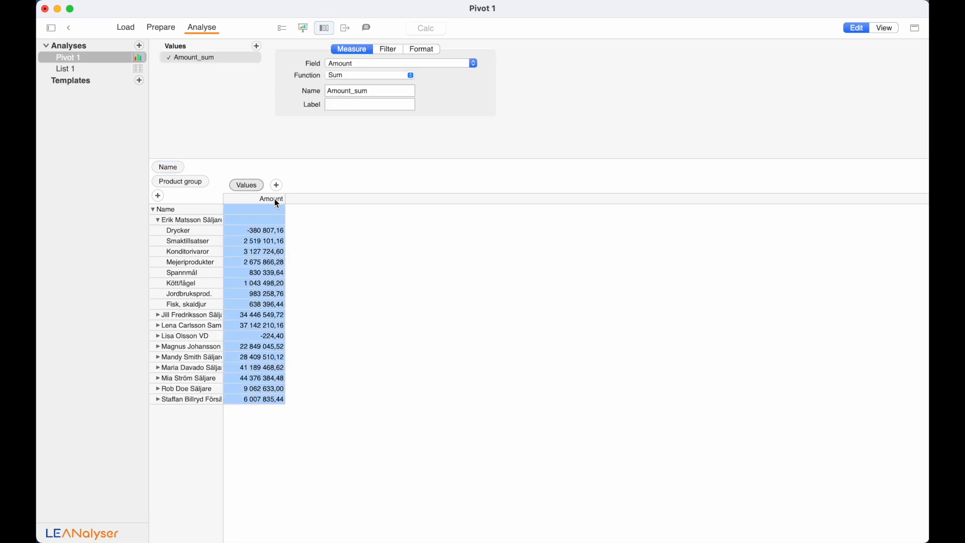
- Show totals on parent rows in bold
click(303, 29)
click(320, 63)
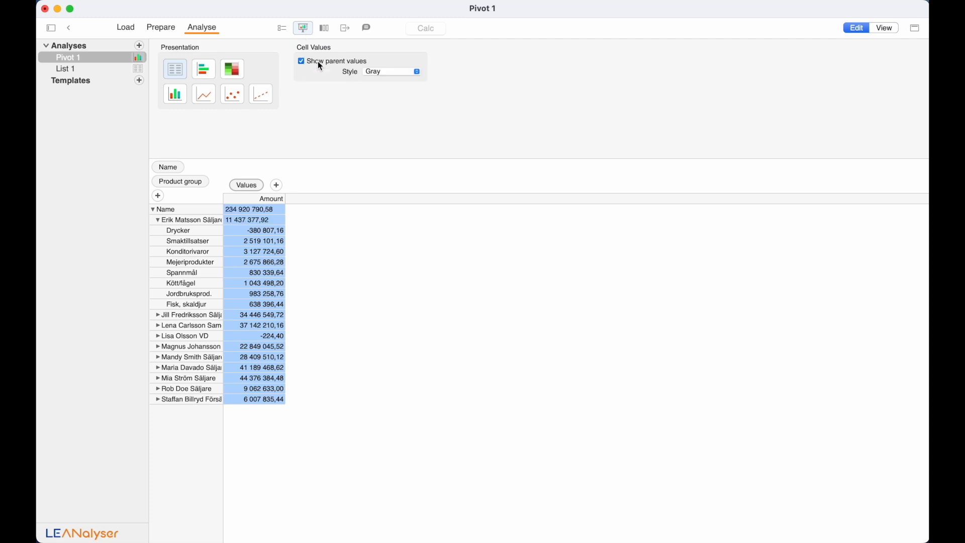
click(379, 72)
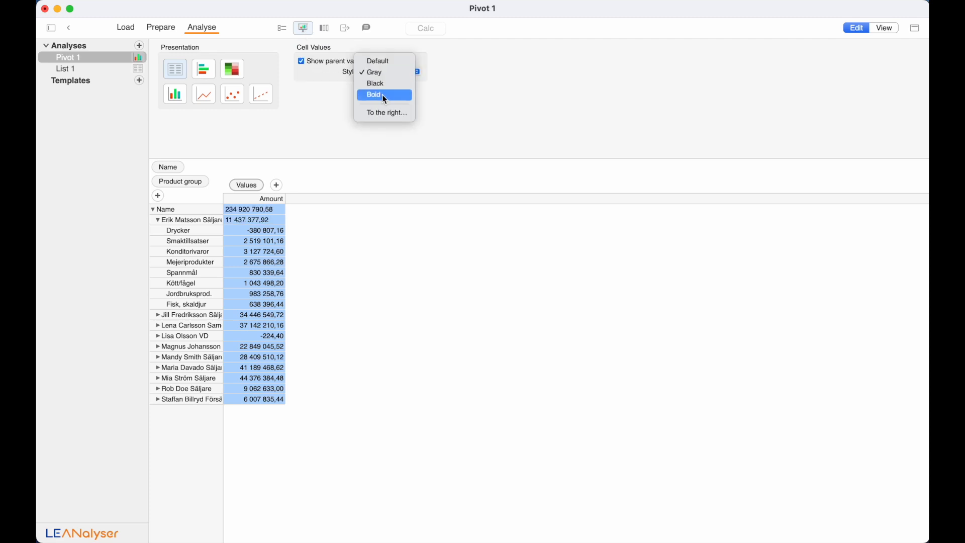
click(384, 95)
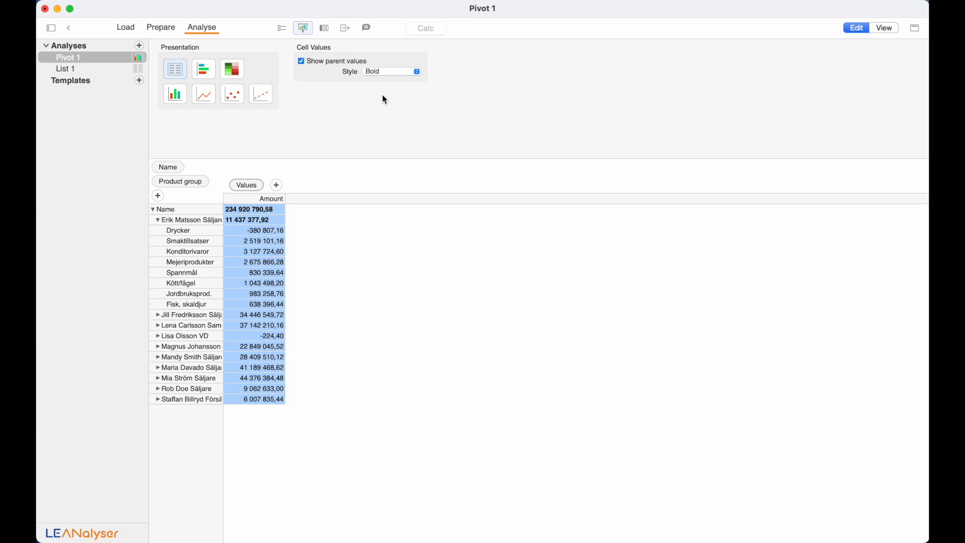
- Display Amount as in-cell bars and widen the Amount and Name columns
click(203, 74)
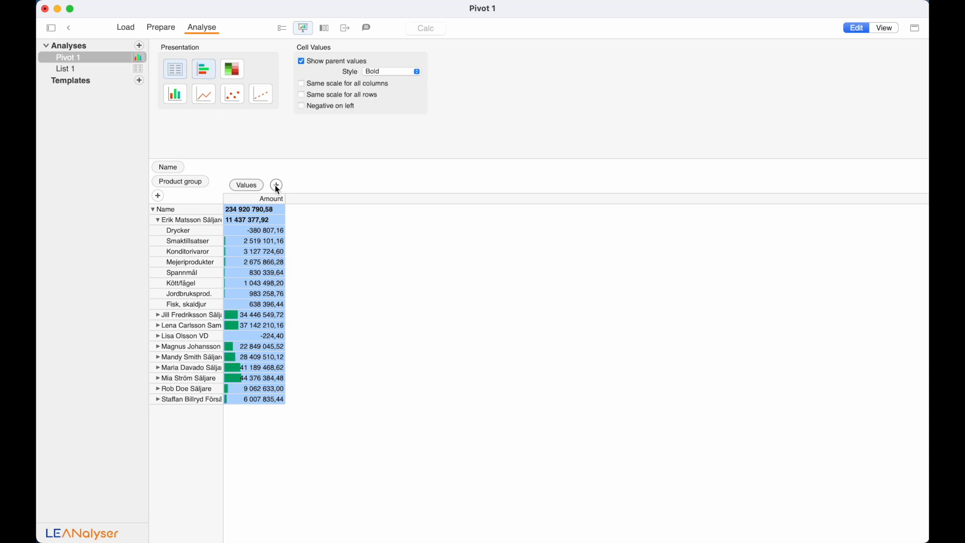
drag(285, 199, 305, 199)
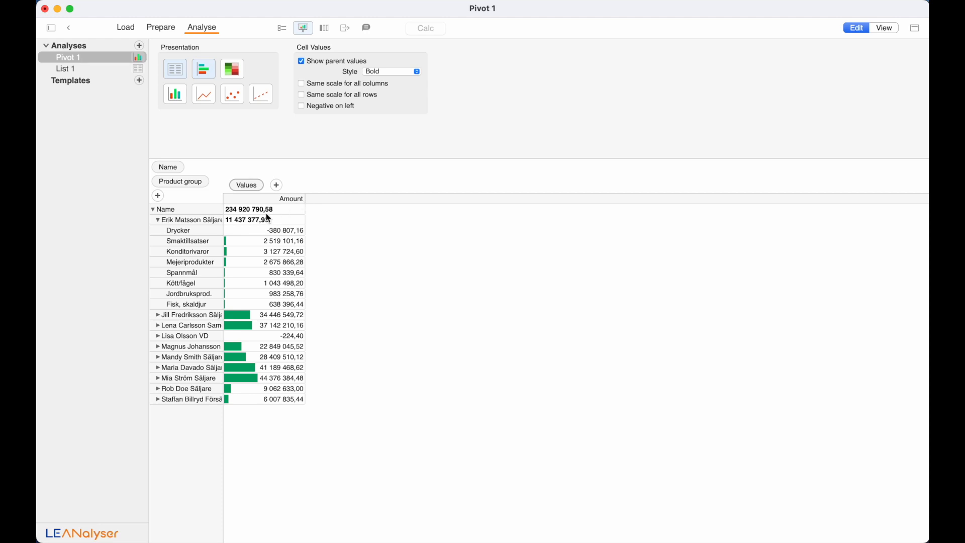
drag(224, 198, 295, 212)
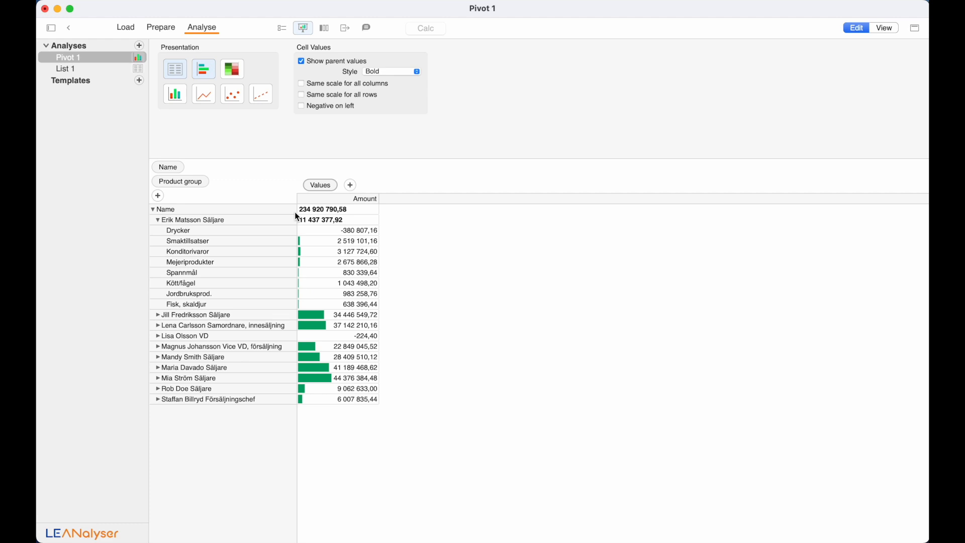
click(350, 187)
- Add Date as a column category, grouped by Weekday instead of Years
click(368, 213)
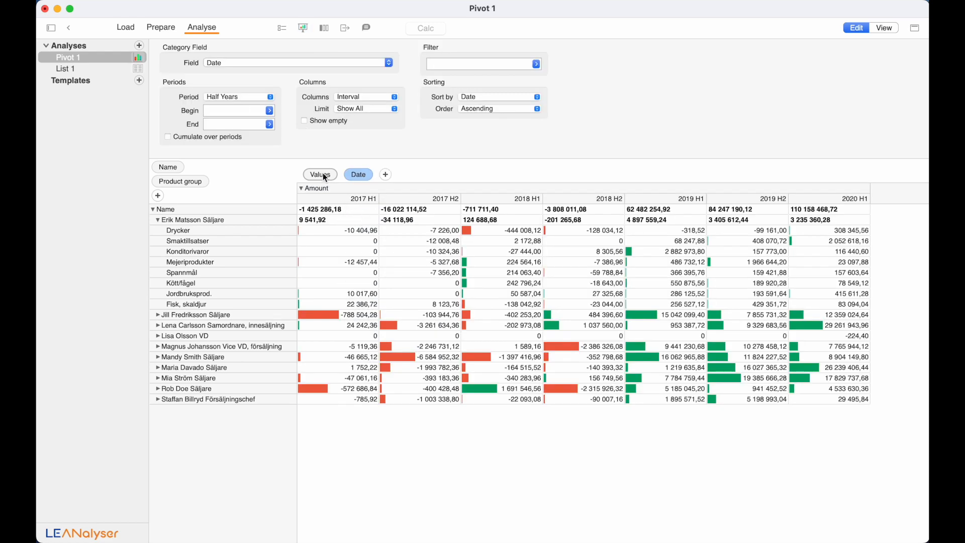
click(258, 96)
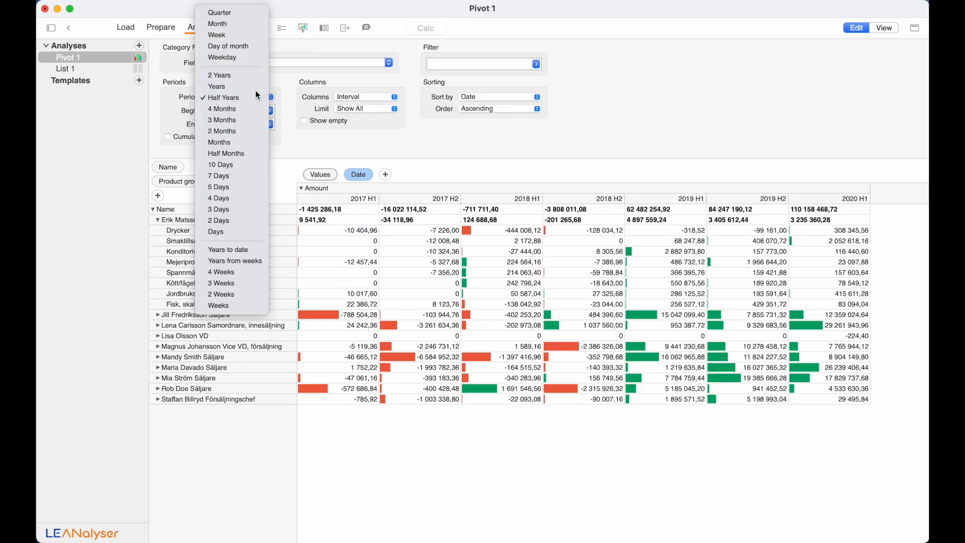
click(255, 90)
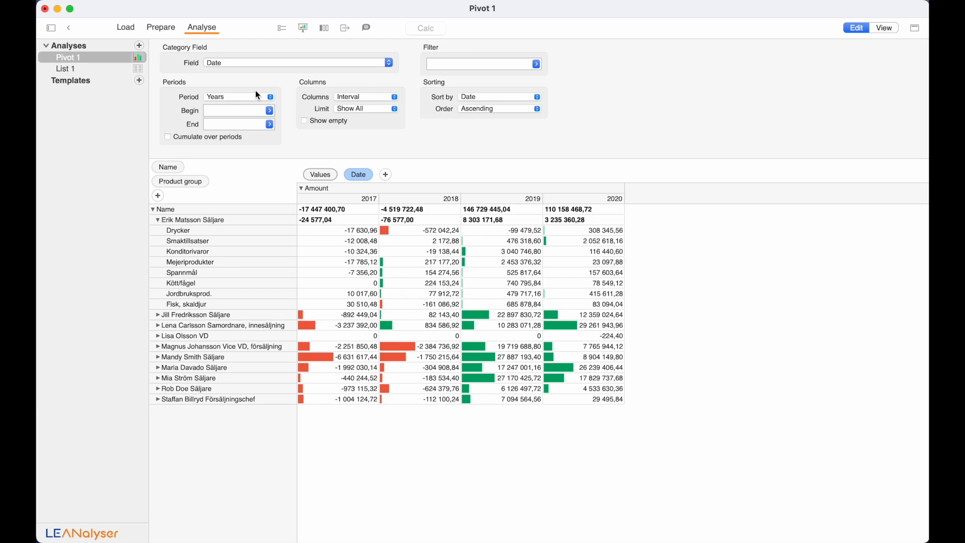
click(256, 92)
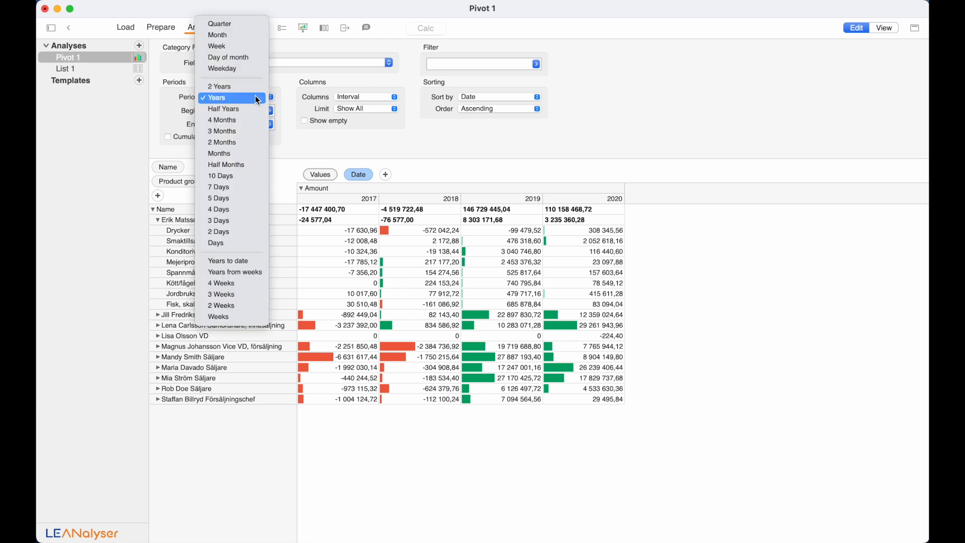
click(256, 69)
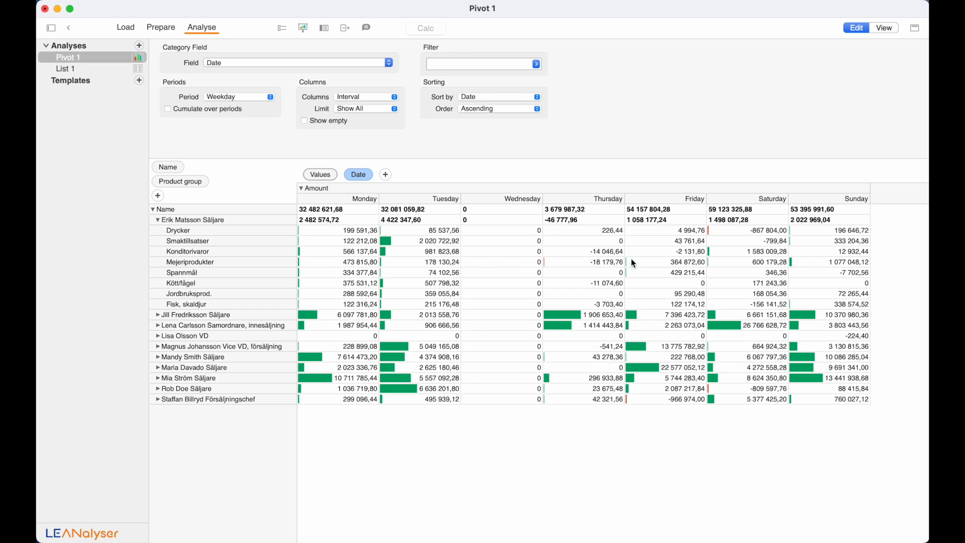
- Drill the Saturday Drycker amount down into a list analysis showing all missing fields
right_click(737, 230)
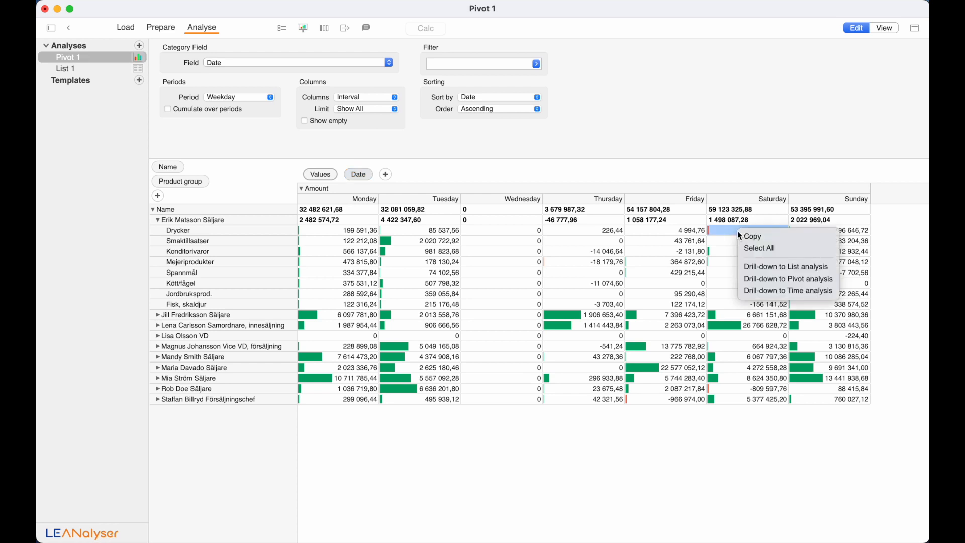
click(769, 270)
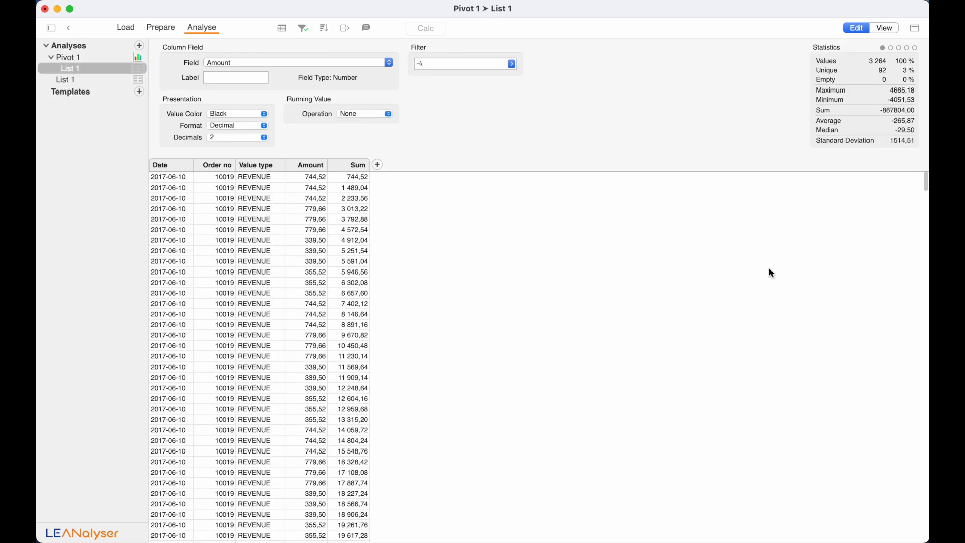
scroll(369, 369, down, 20)
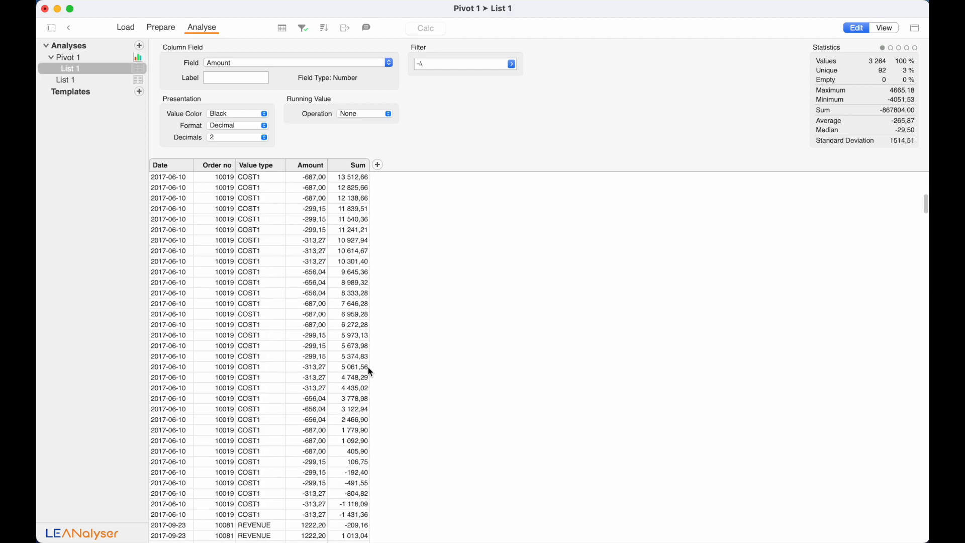
scroll(368, 371, down, 2)
click(377, 165)
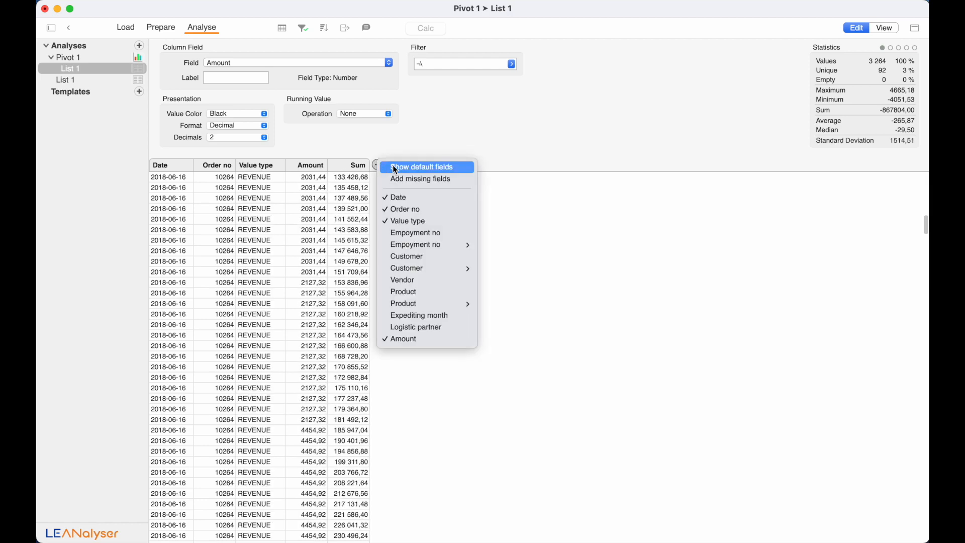
click(397, 178)
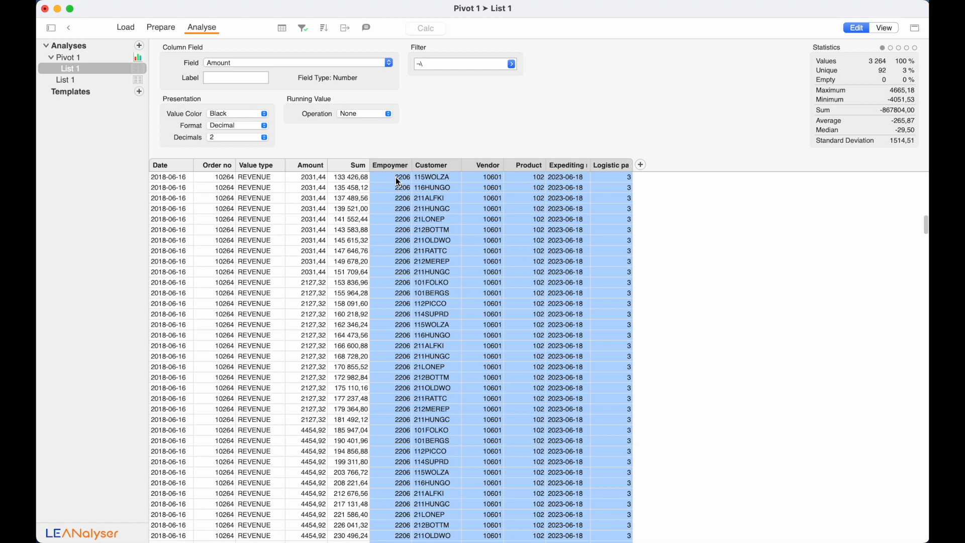
- Add the linked employee Name column to the list, then return to Pivot 1
click(394, 166)
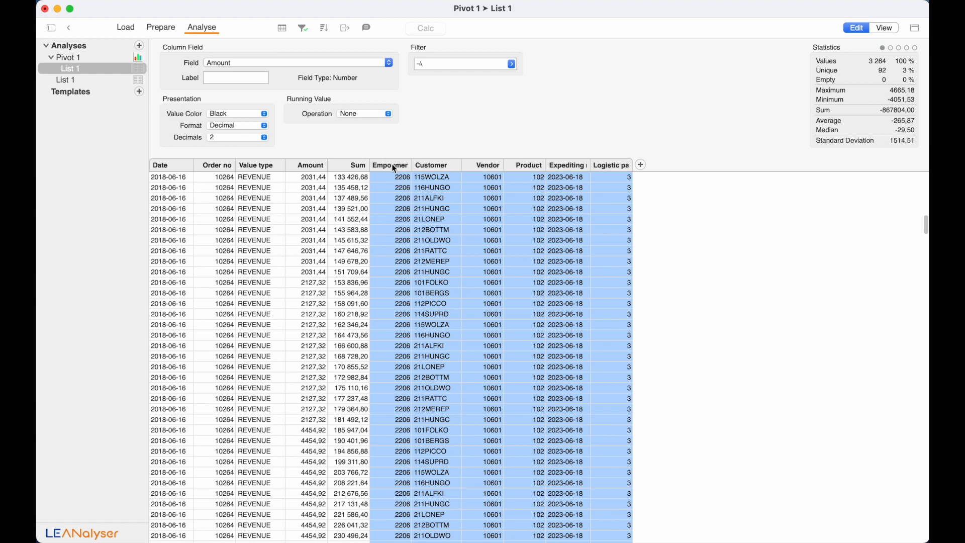
click(448, 167)
click(641, 166)
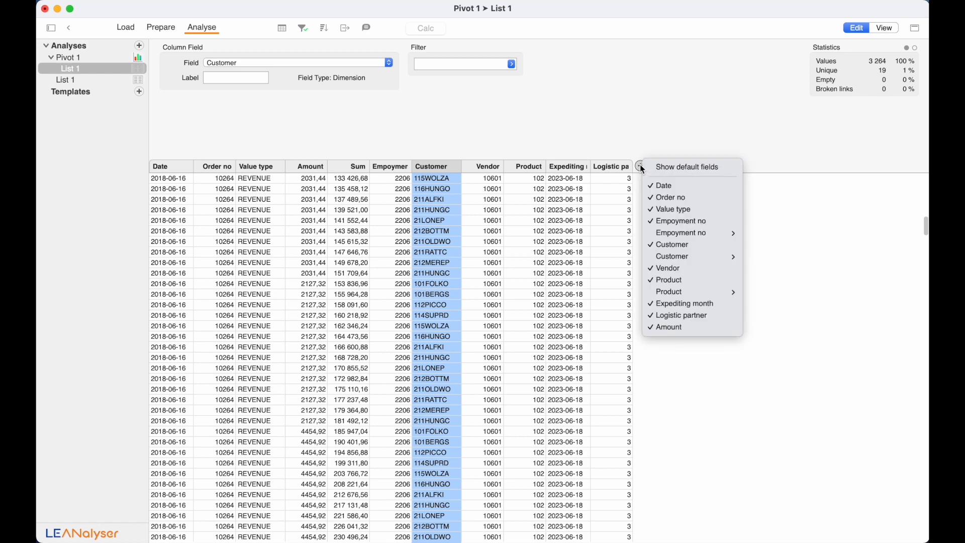
mouse_move(665, 236)
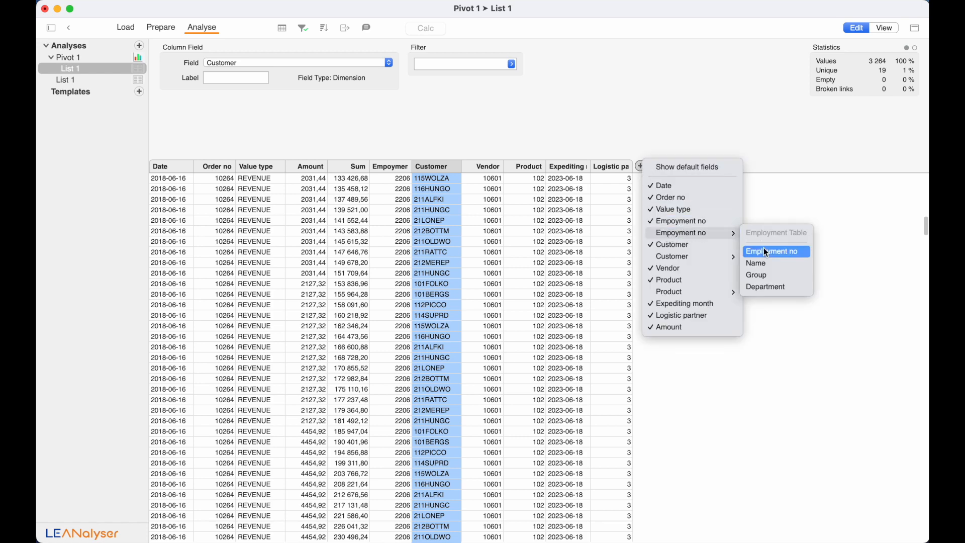
click(767, 265)
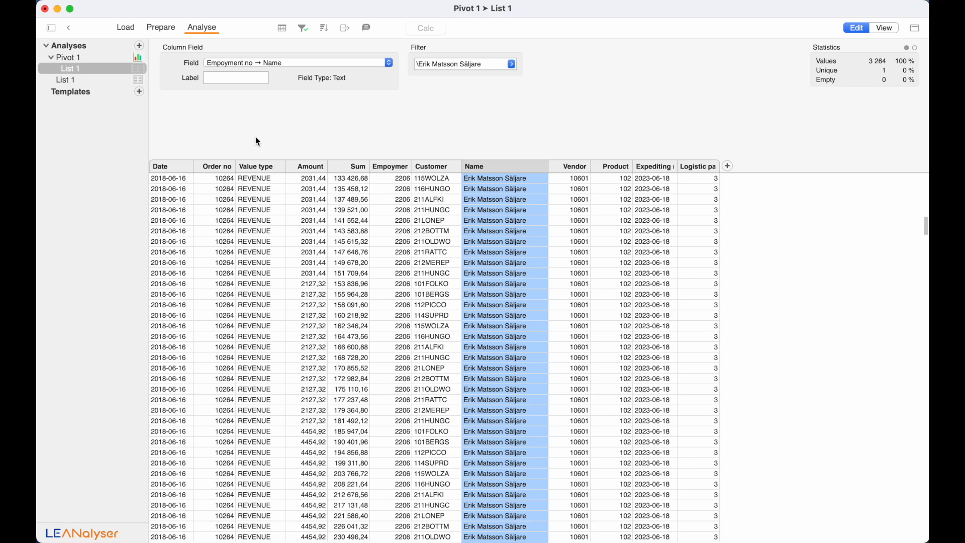
click(132, 60)
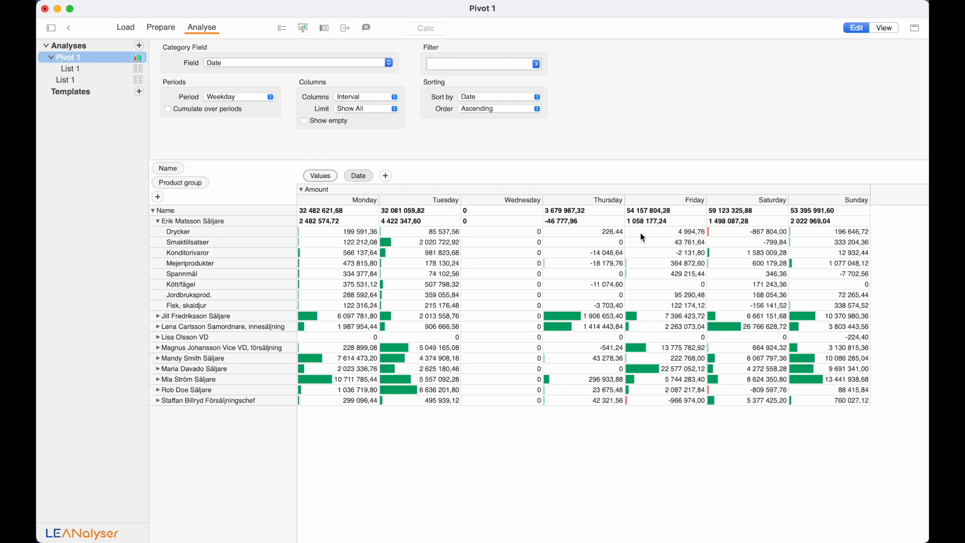
- Filter the pivot's Amount values to Value type COST1
click(314, 177)
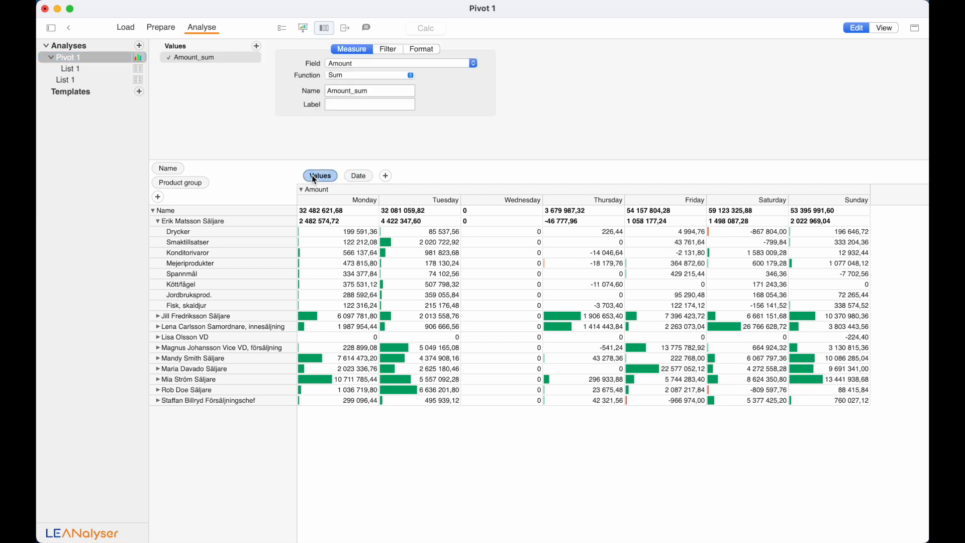
click(388, 49)
click(339, 65)
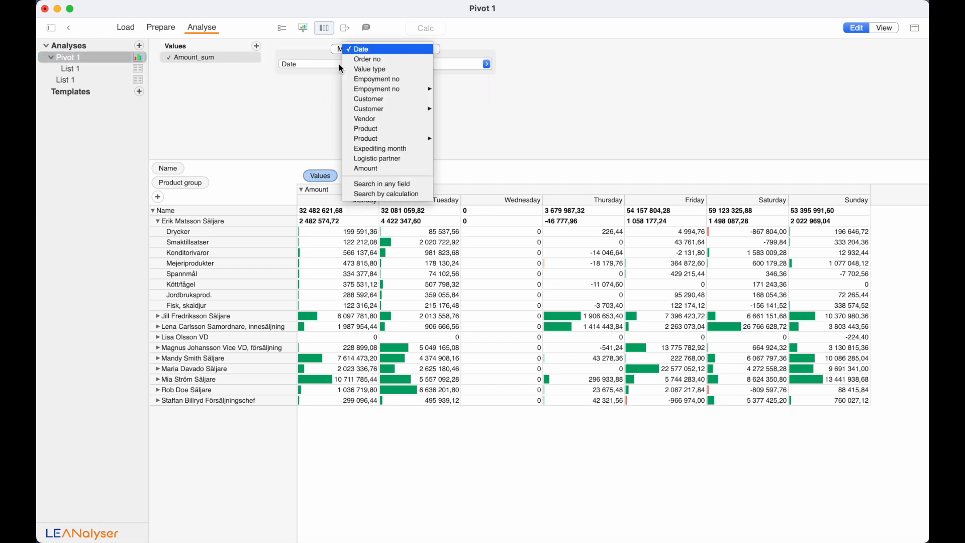
mouse_move(370, 95)
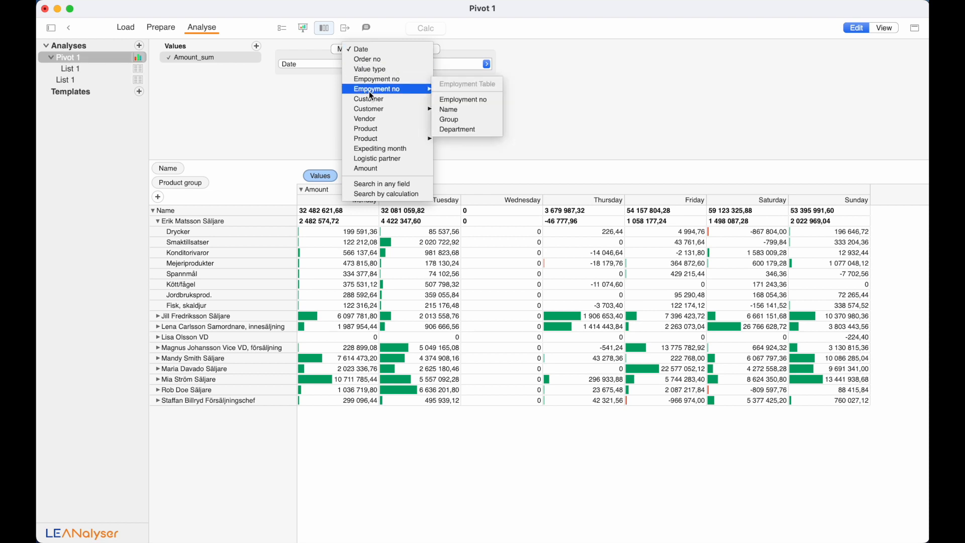
click(370, 66)
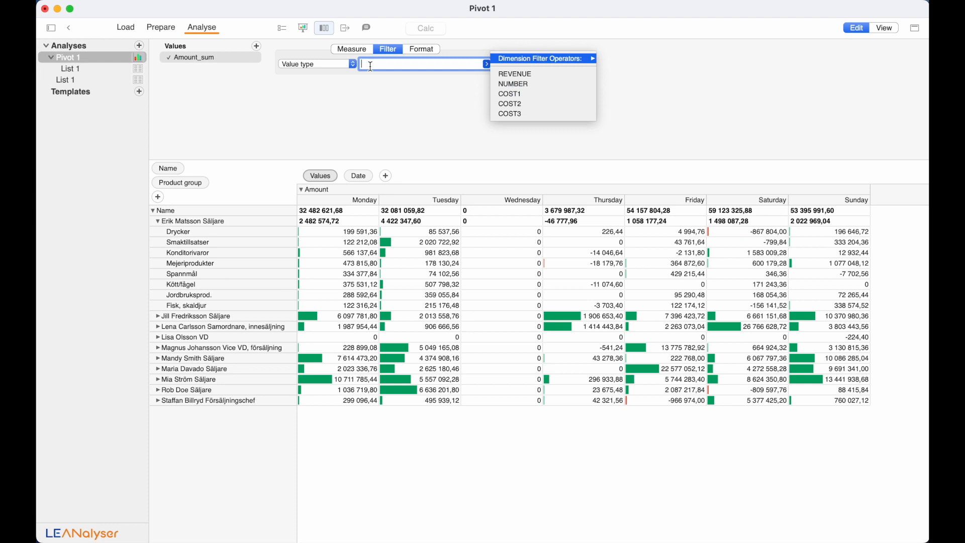
key(Down)
key(Down)
key(Down)
key(Return)
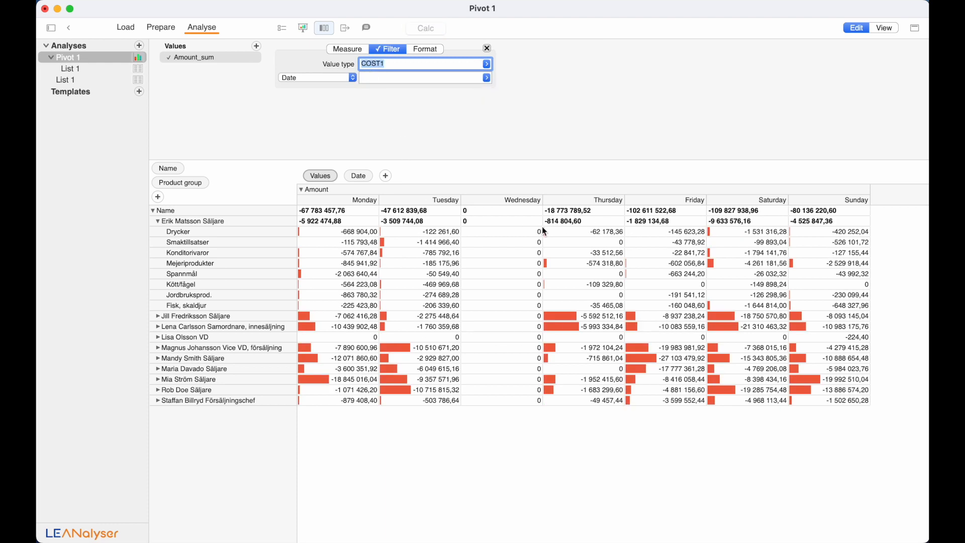
- Drill the Friday cost cell down into a new pivot with rows by Vendor
right_click(650, 362)
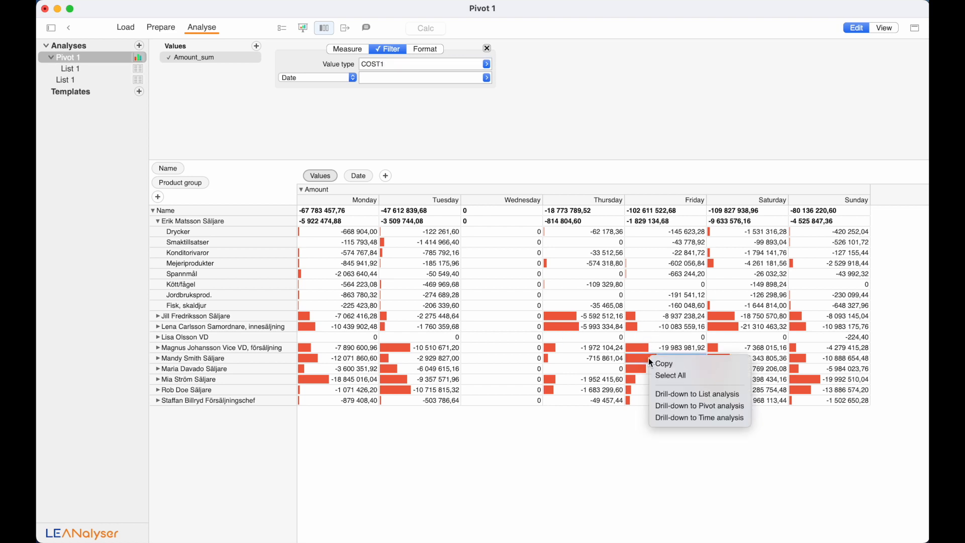
click(677, 408)
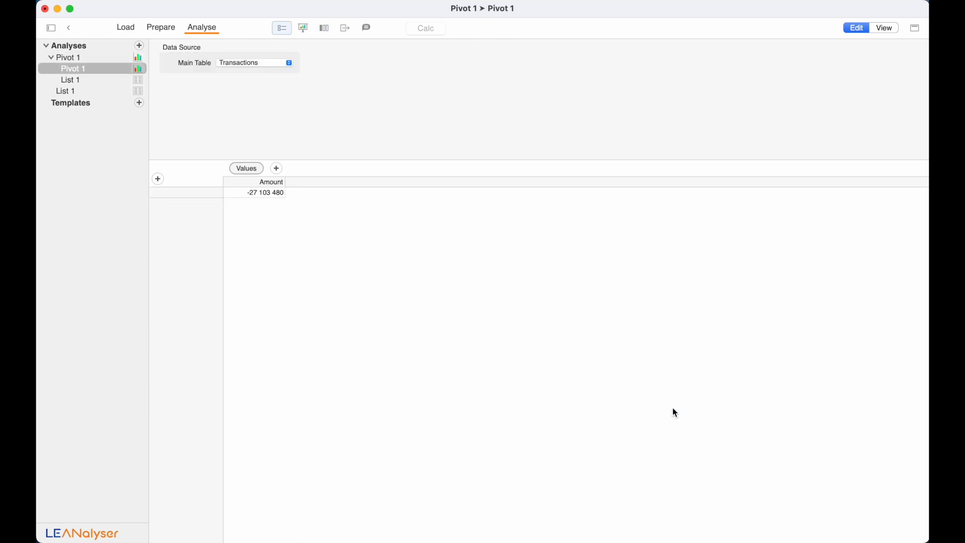
click(158, 179)
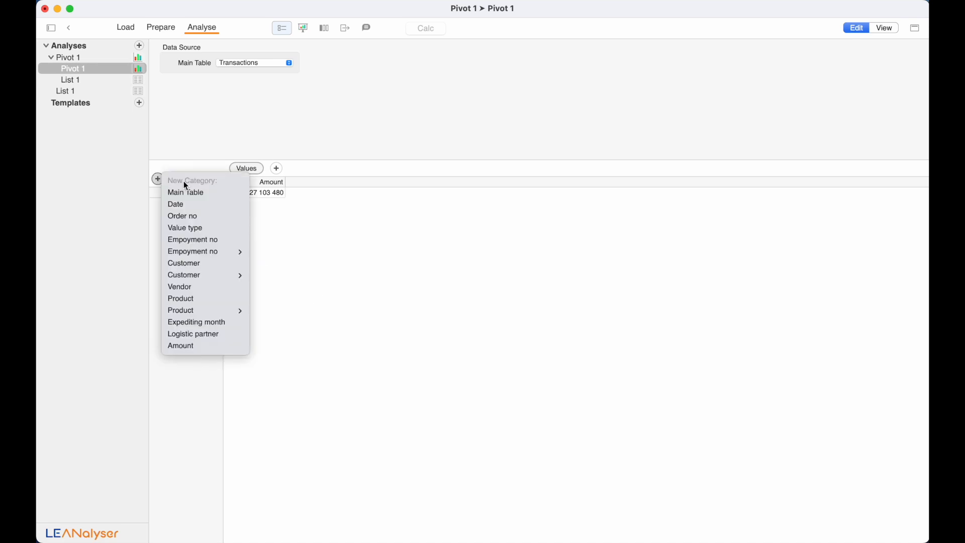
click(196, 285)
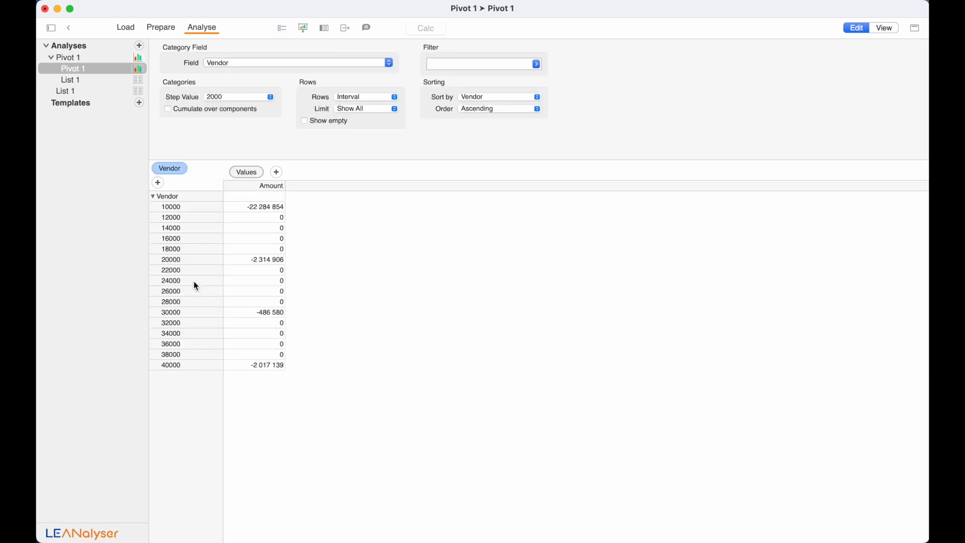
- Set the vendor Step Value to 1 and show only vendors In use
click(237, 97)
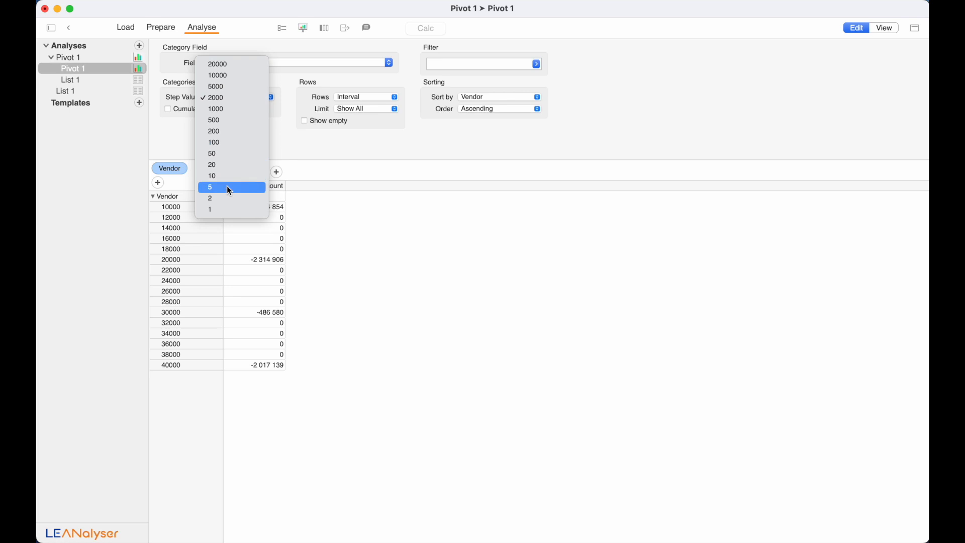
click(228, 210)
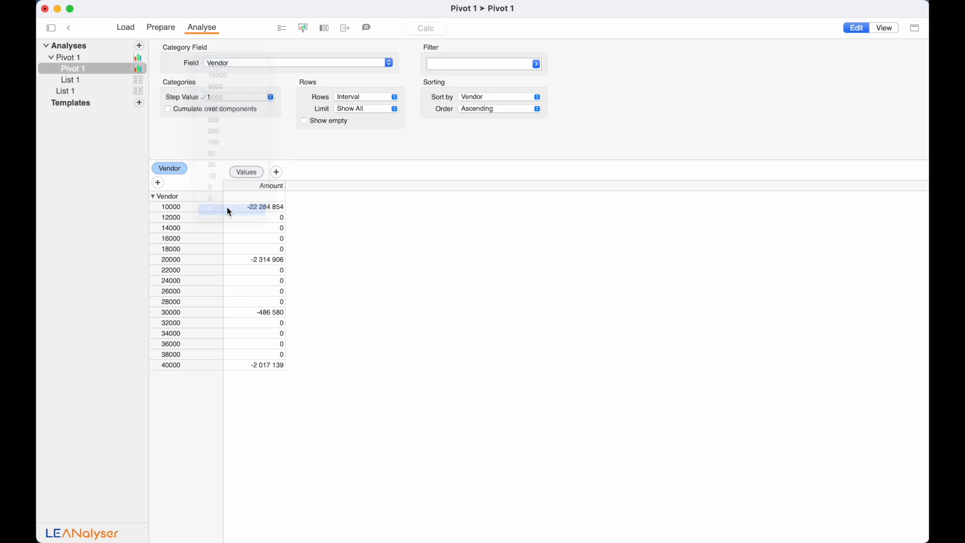
click(359, 98)
click(357, 108)
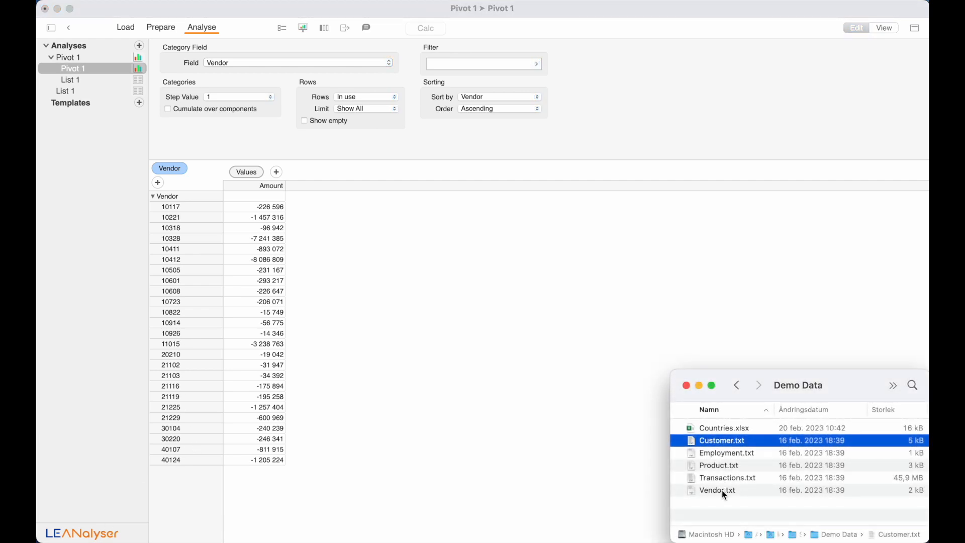
- Load Vendor.txt as a Vendor table and check its Vendor no link to Transactions
drag(722, 490, 94, 243)
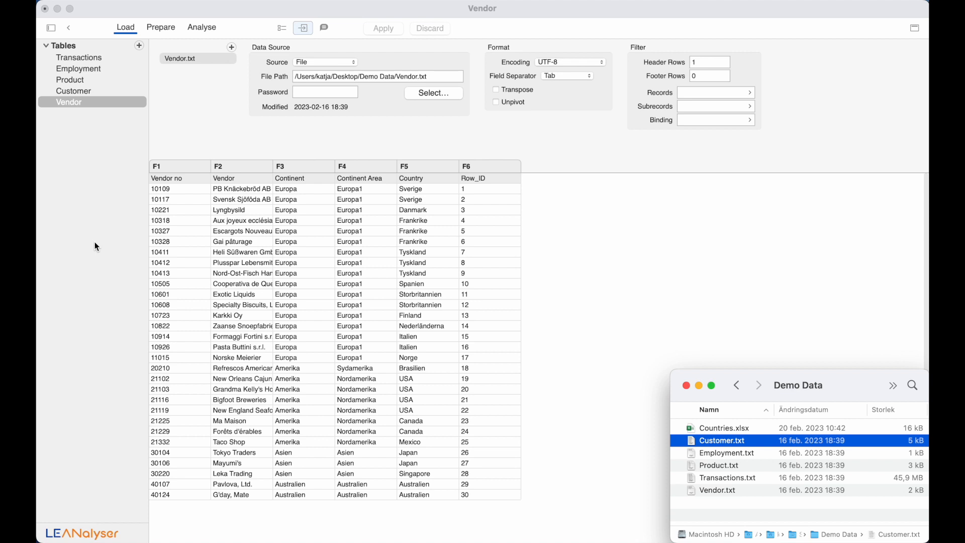
click(171, 27)
click(87, 129)
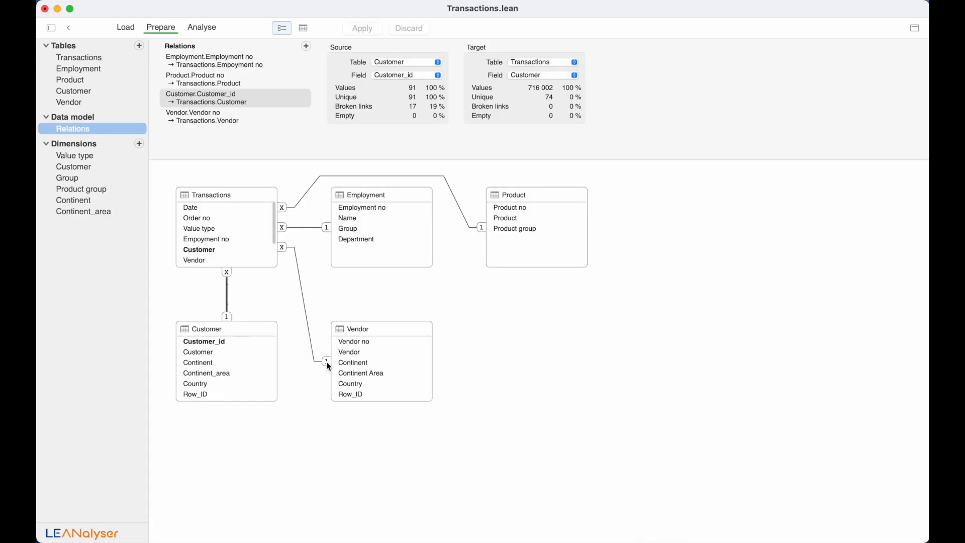
click(310, 337)
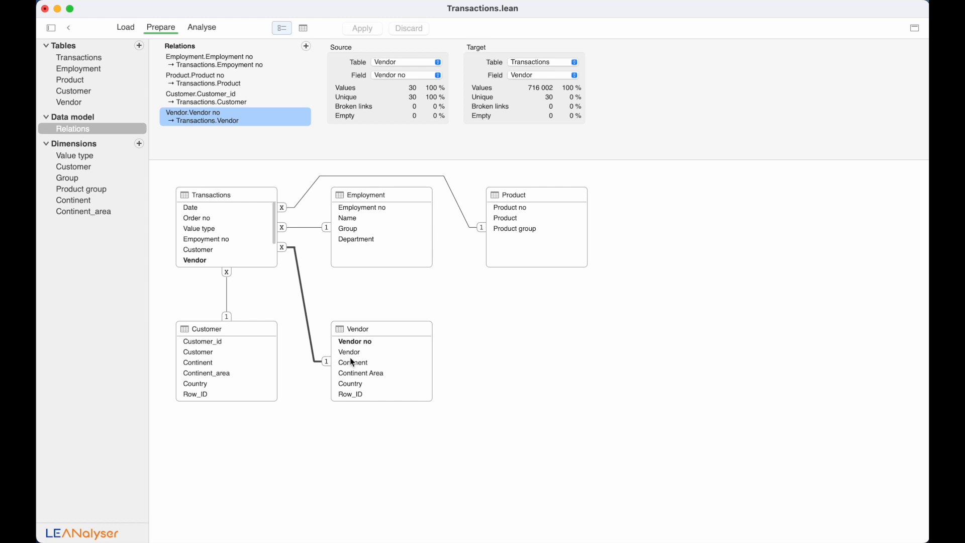
click(198, 28)
- Categorise the pivot by Vendor name and widen the vendor column
click(178, 167)
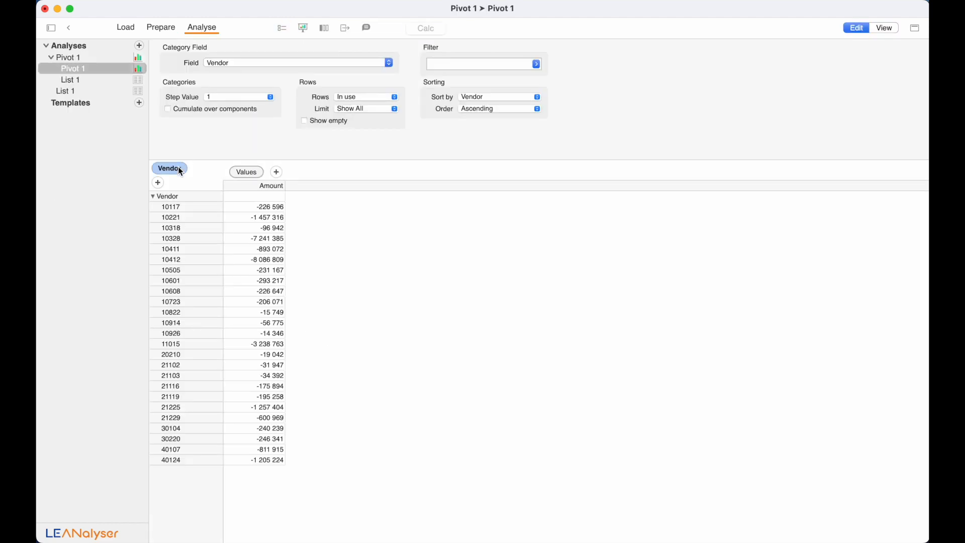
click(230, 62)
mouse_move(267, 141)
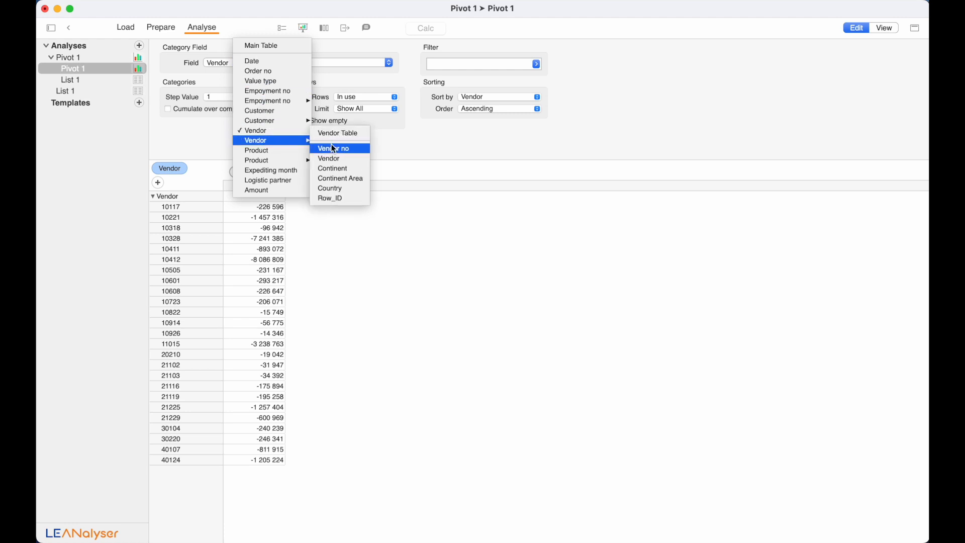
click(354, 158)
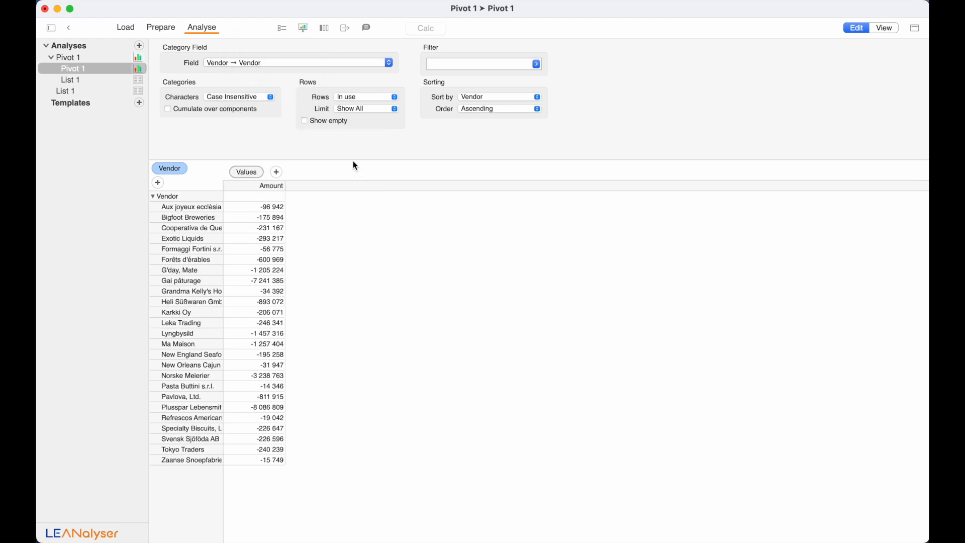
drag(222, 184, 303, 190)
- Sort vendors by Amount ascending and show the amounts as horizontal bars
right_click(343, 188)
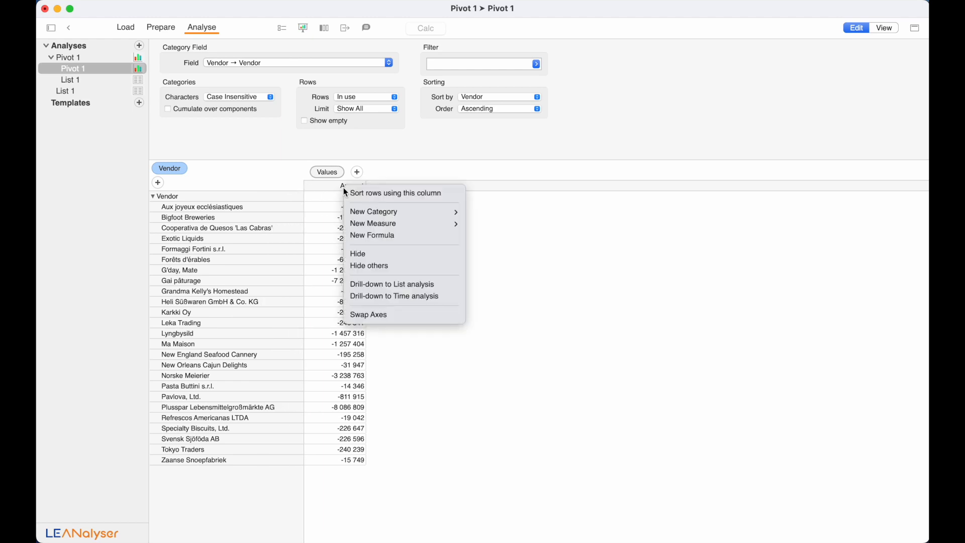
click(358, 189)
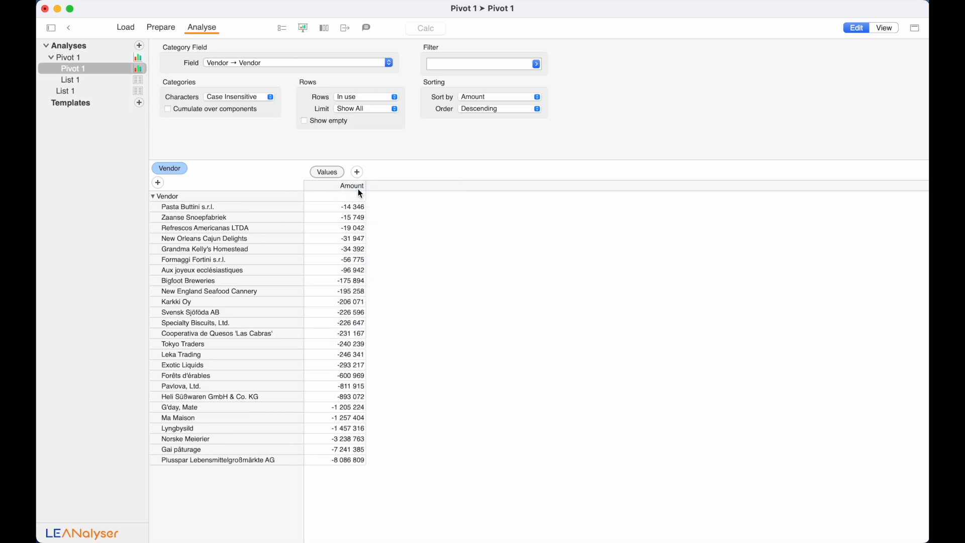
click(470, 109)
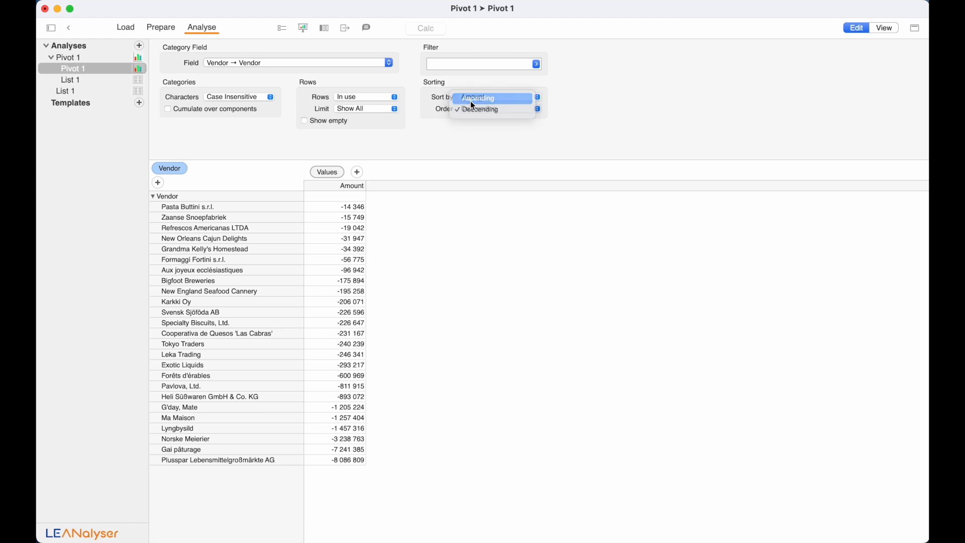
click(473, 99)
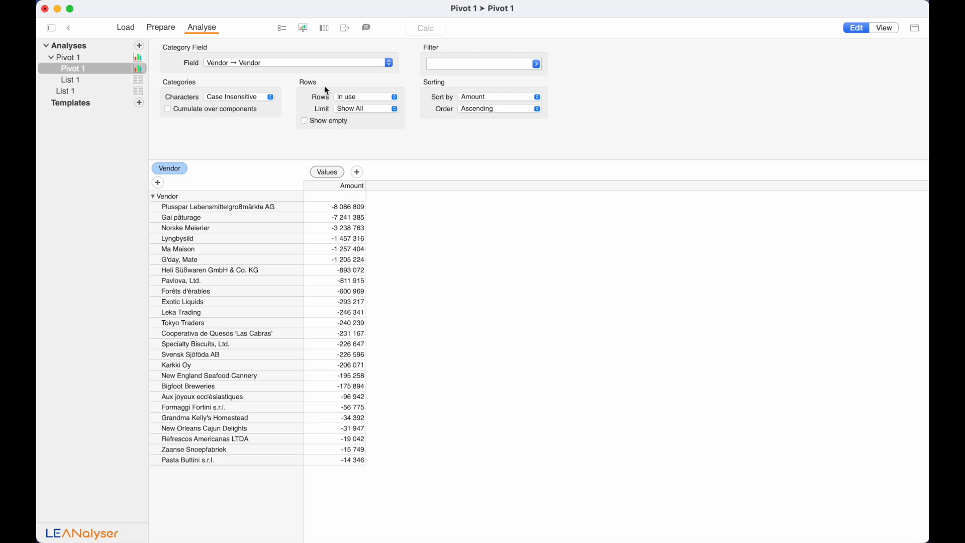
click(305, 32)
click(210, 73)
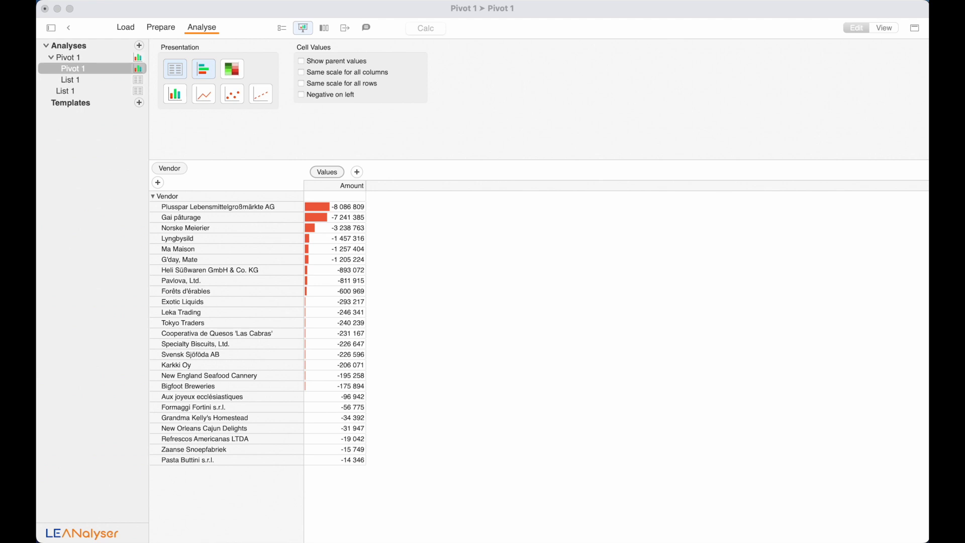
drag(553, 0, 810, 22)
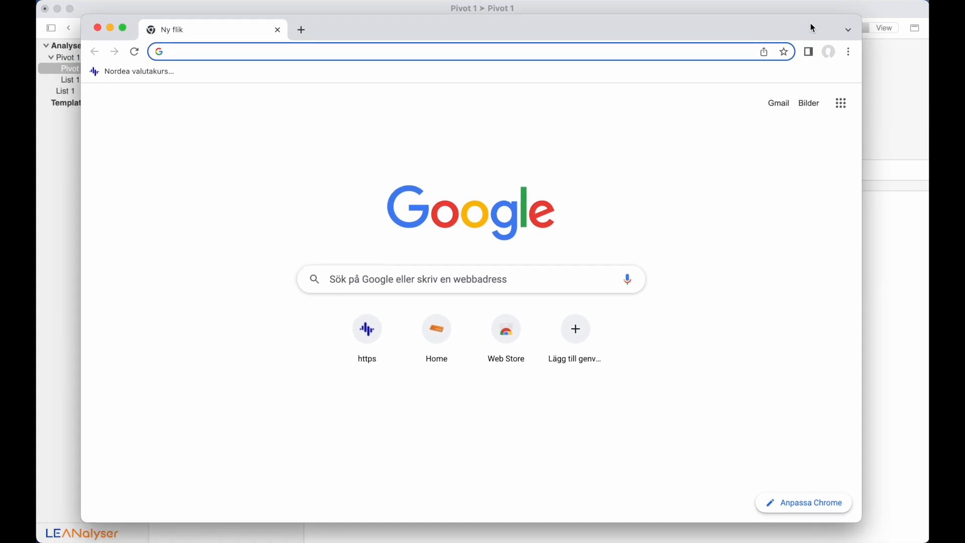
- Open the Nordea valutakurs bookmark and import the page into LEANalyser as a table
click(150, 73)
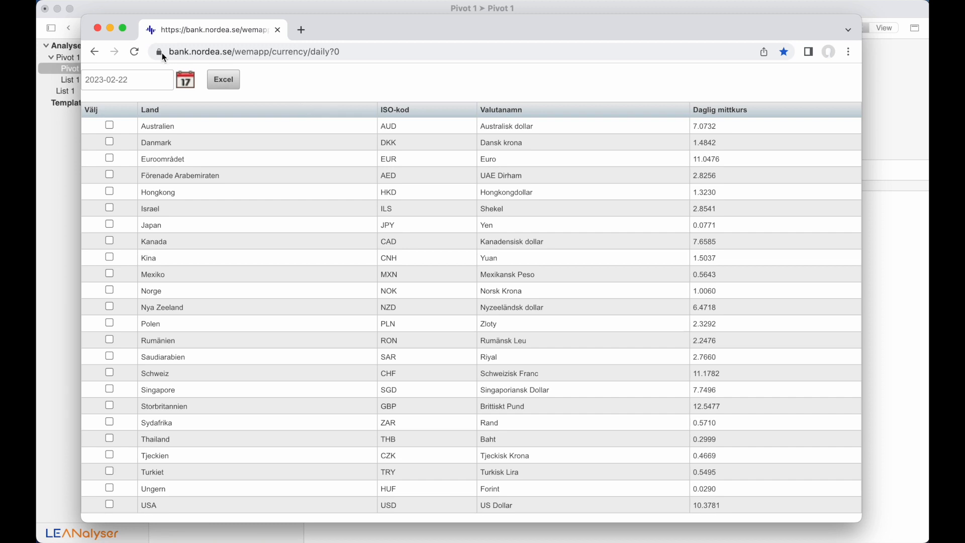
drag(159, 58, 53, 166)
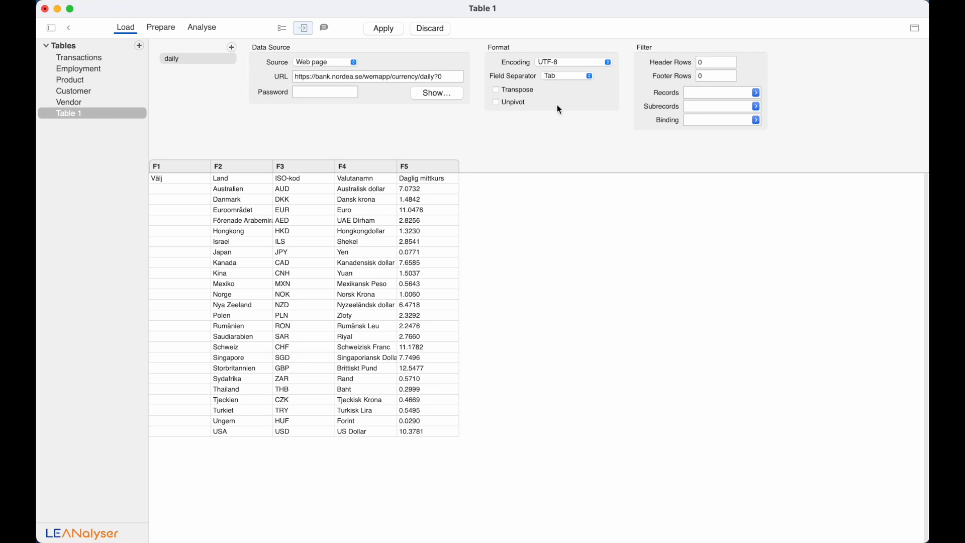
- Set the rates table's Header Rows to 1
click(715, 62)
text(1)
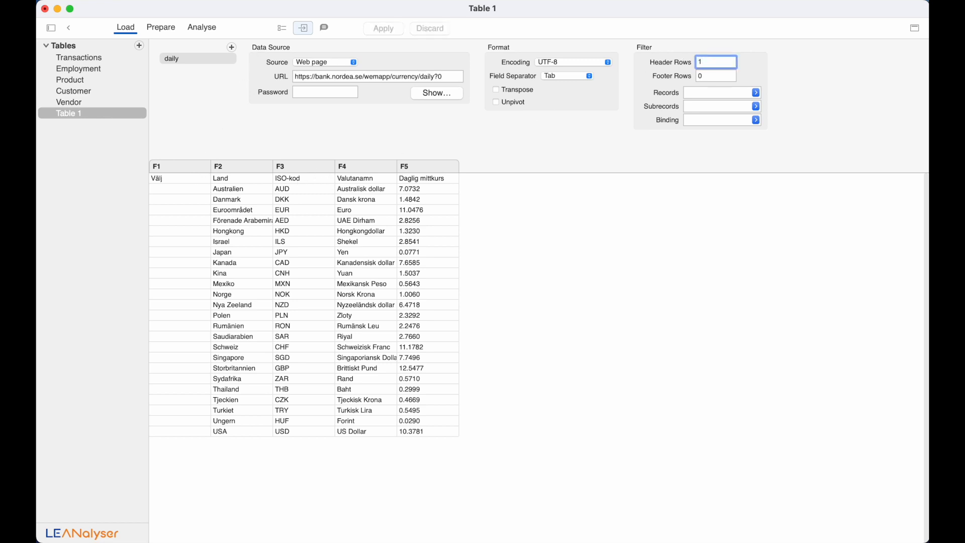
key(Return)
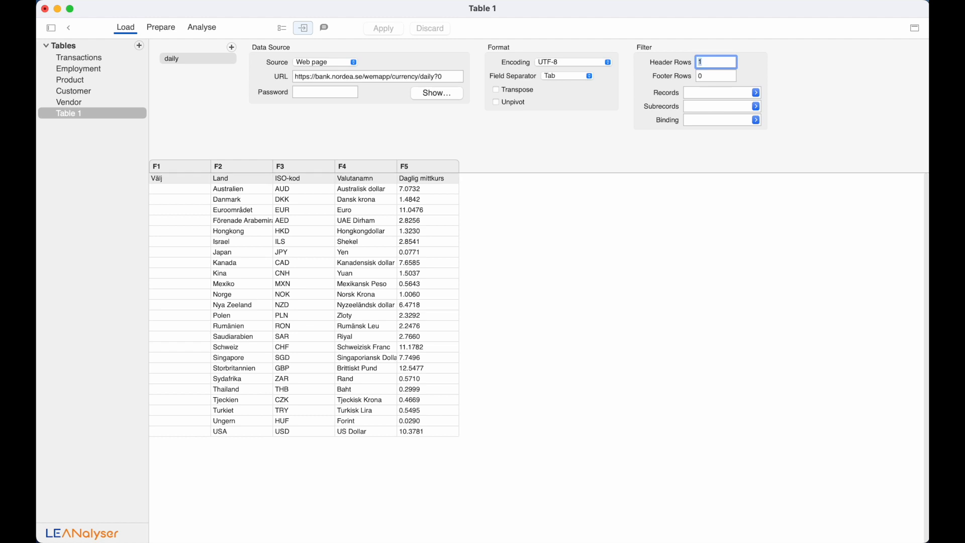
- Rename the table to 'Currency rates' in Table Properties
click(282, 27)
drag(248, 63, 180, 61)
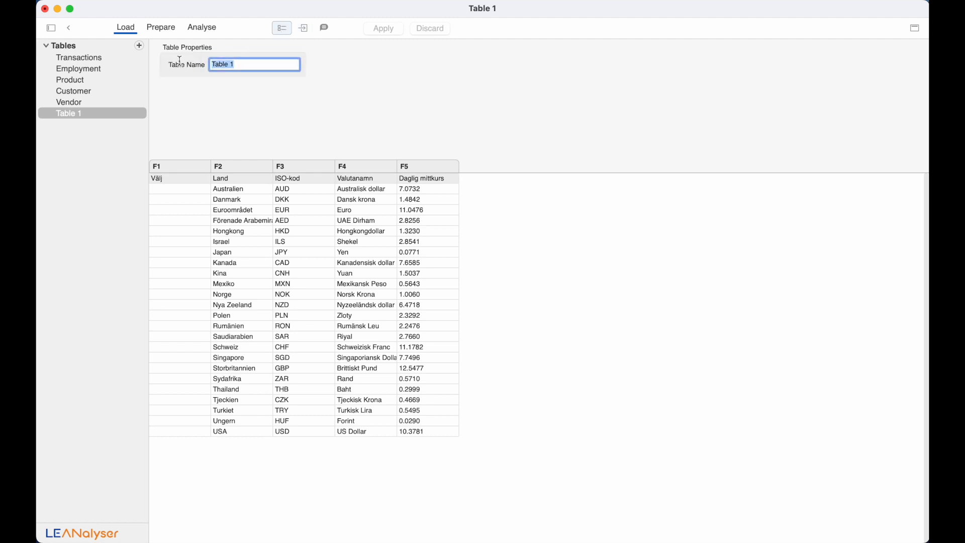
text(Currenc)
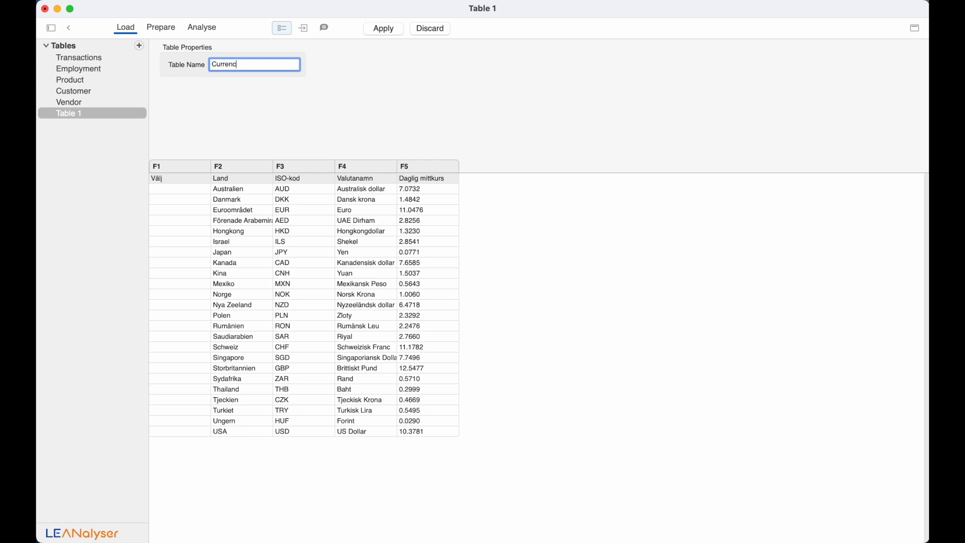
text(y rates)
key(Return)
click(390, 29)
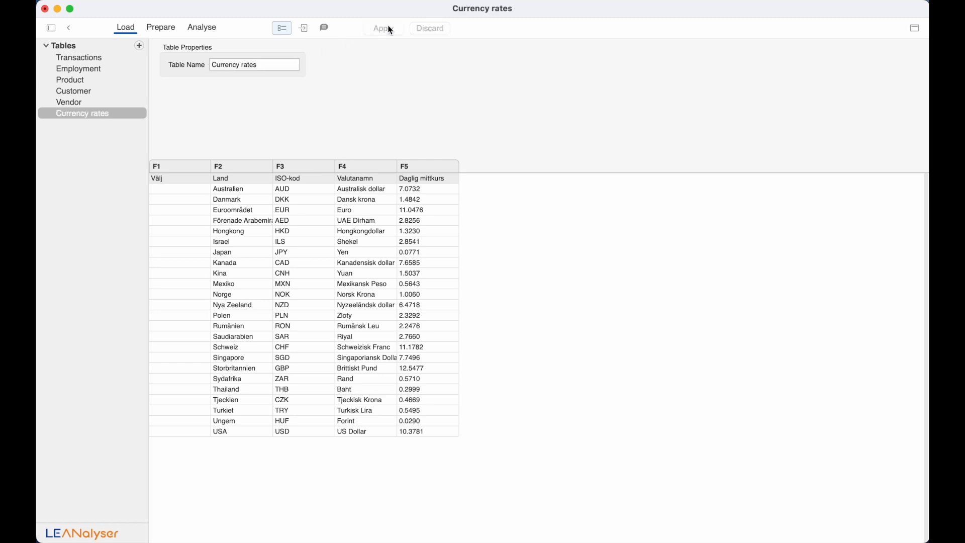
click(170, 31)
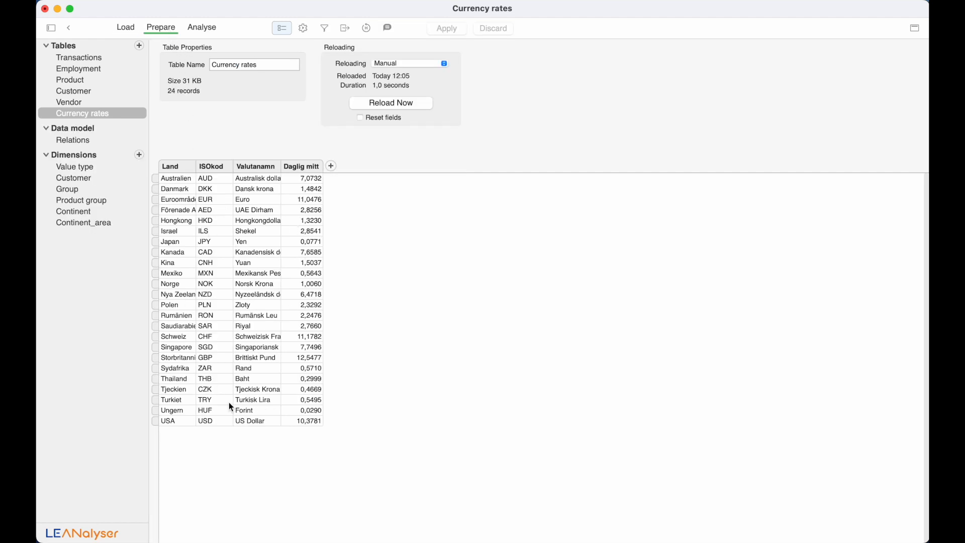
- Make the Customer table's Country field a Dimension and view its 21 country codes
click(97, 93)
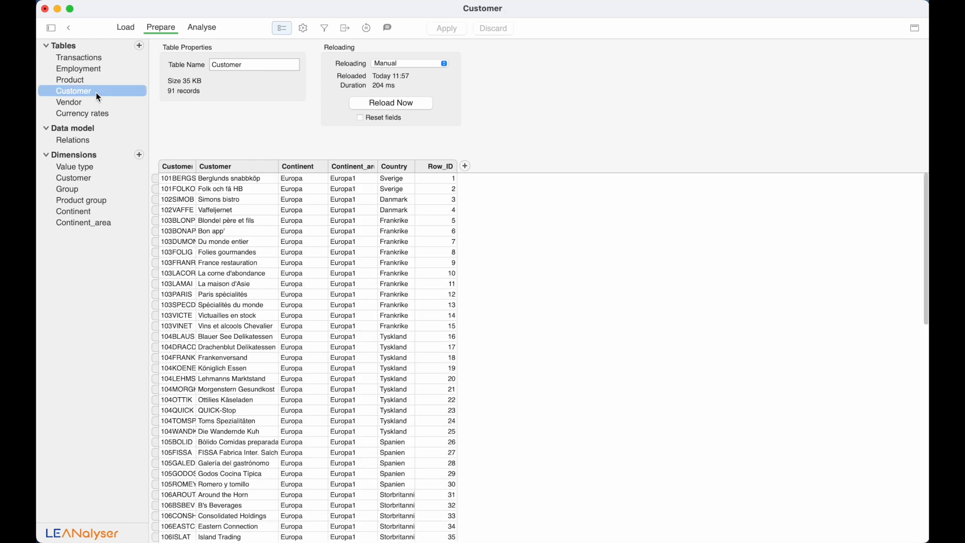
click(393, 166)
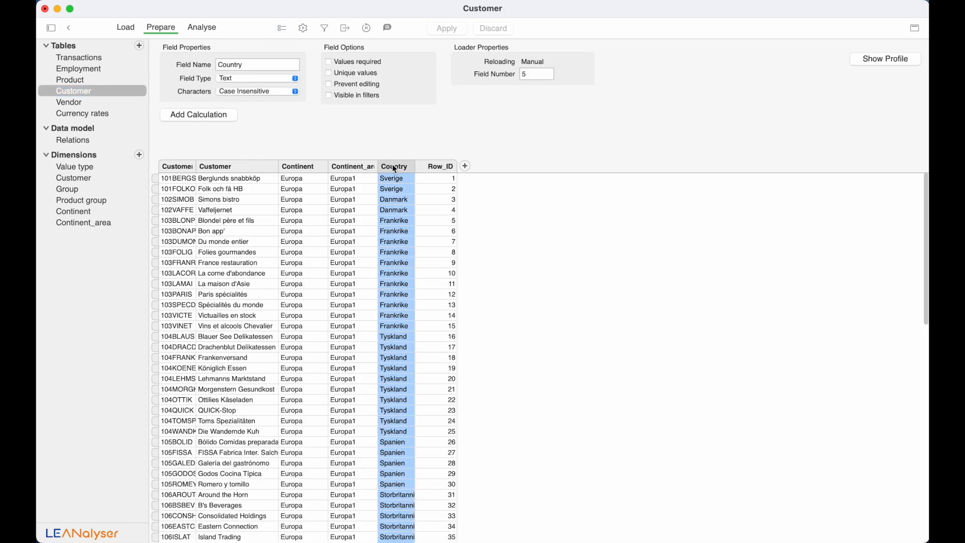
click(285, 78)
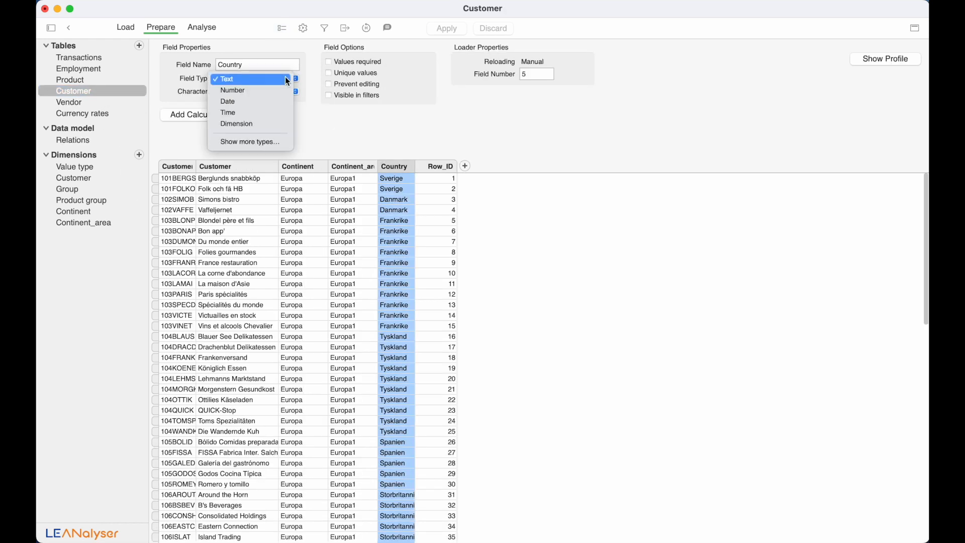
click(278, 122)
click(457, 32)
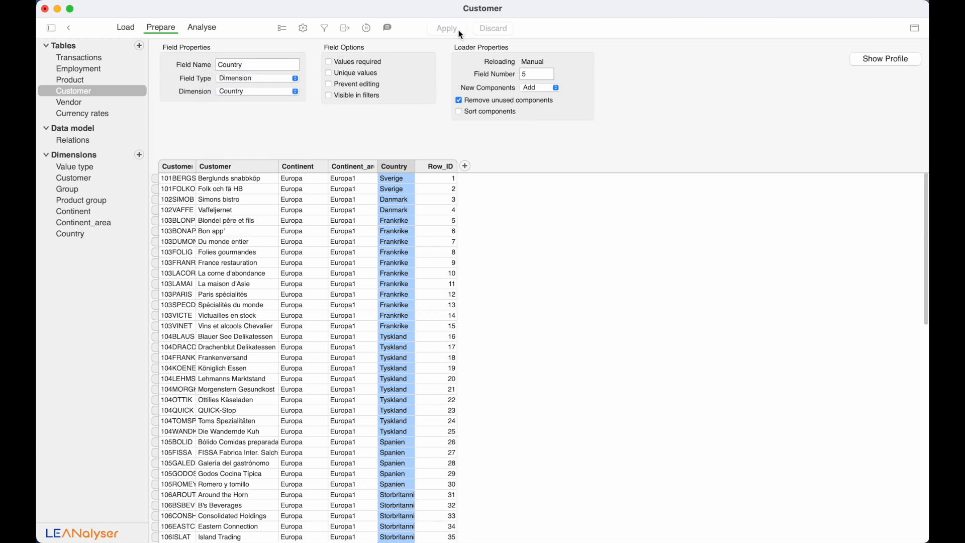
click(87, 233)
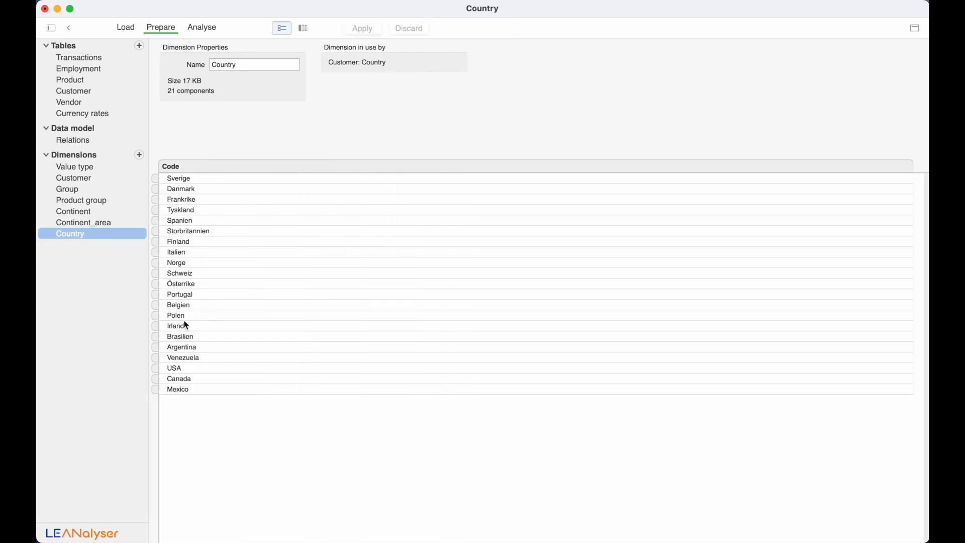
- Load Countries.xlsx from the Demo Data folder and rename the new table 'Countries'
key(super+Tab)
drag(734, 426, 100, 344)
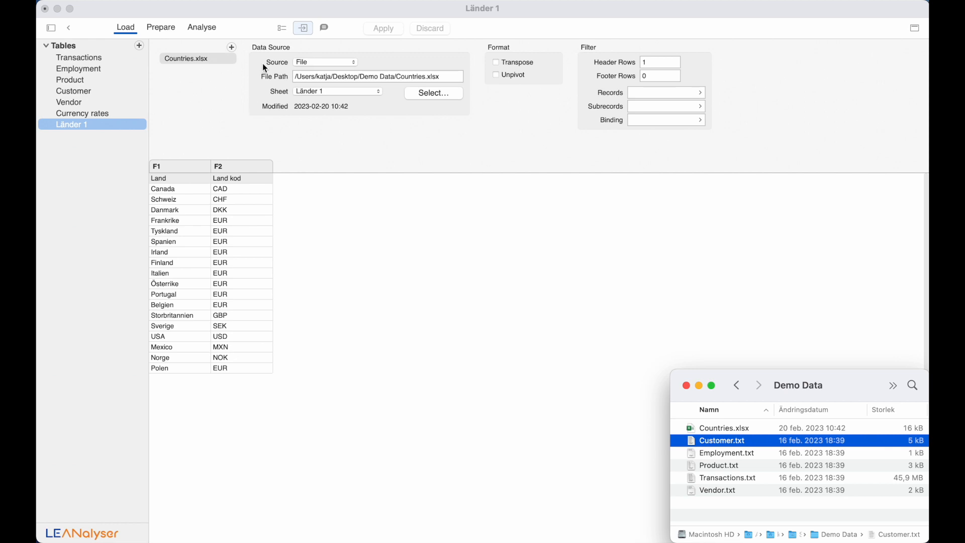
click(280, 32)
click(279, 32)
drag(252, 64, 172, 62)
text(Countries)
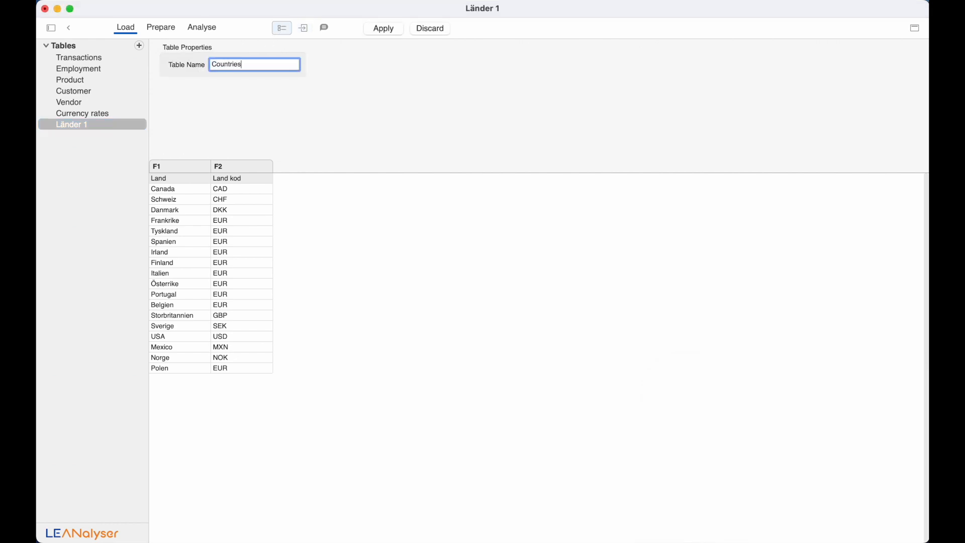
click(382, 28)
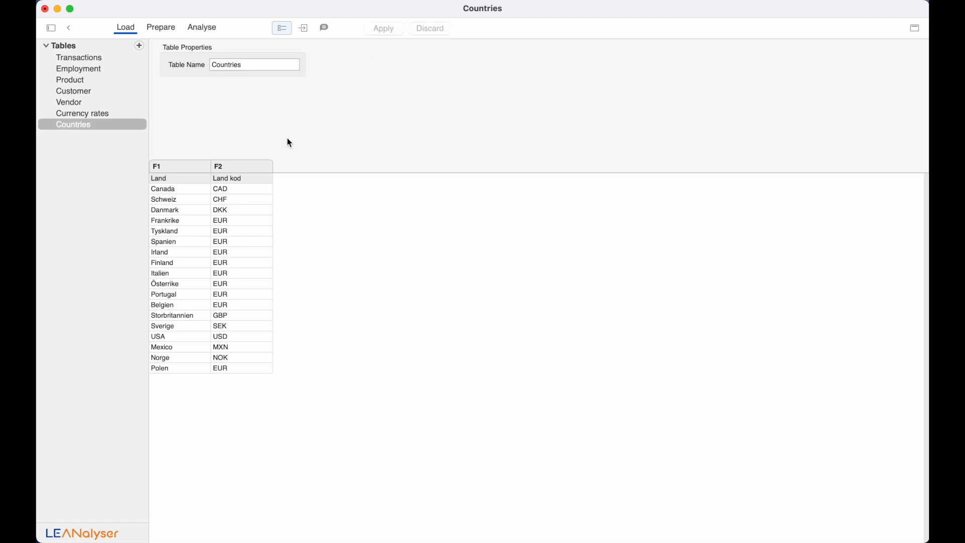
click(163, 27)
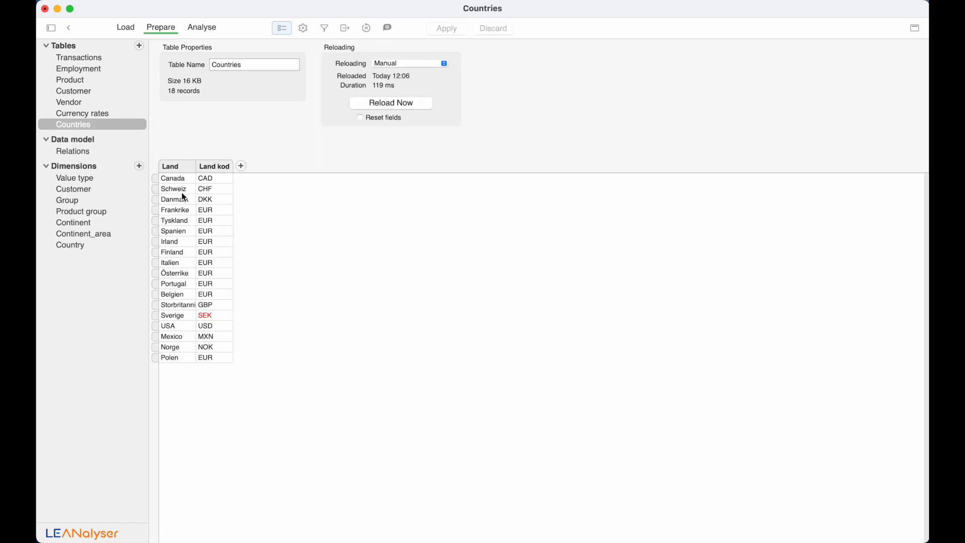
- Relate Countries.Land to Customer.Country, rearrange the Customer, Countries and Currency rates boxes, and apply
click(83, 151)
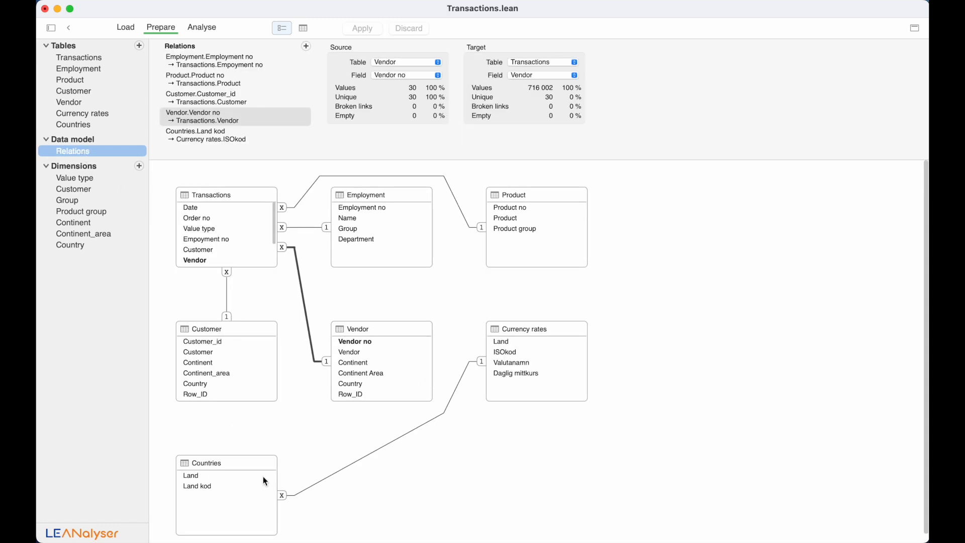
drag(222, 473, 219, 385)
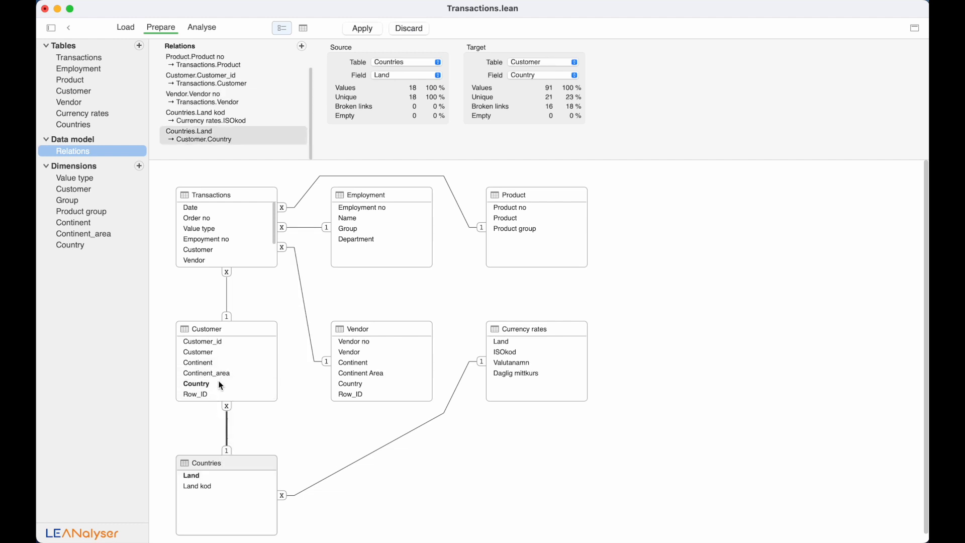
drag(235, 328, 236, 306)
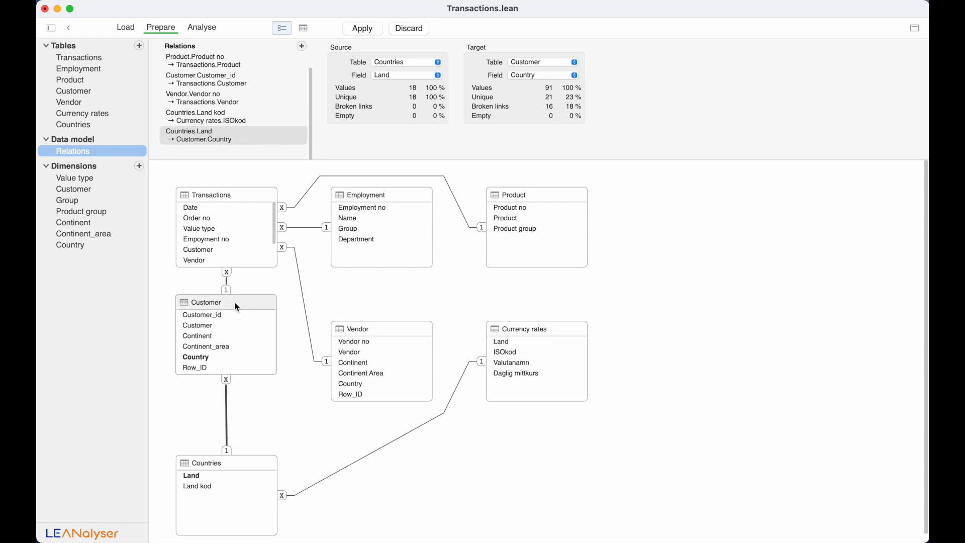
drag(237, 459, 233, 407)
drag(521, 328, 368, 448)
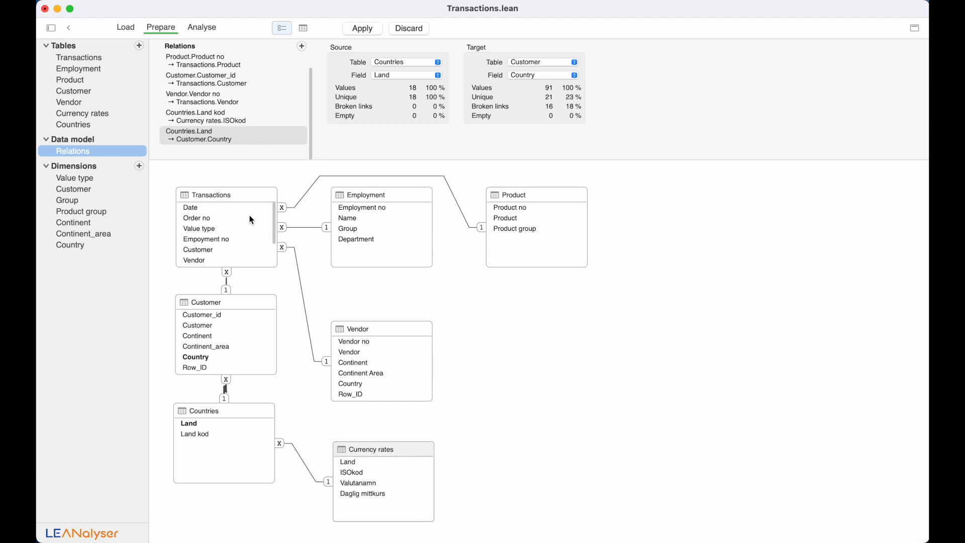
click(362, 28)
click(118, 58)
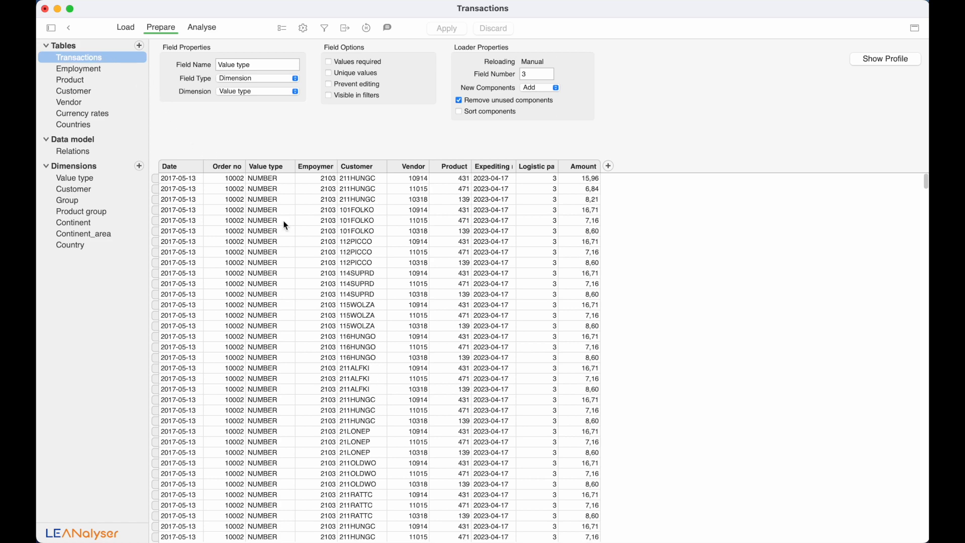
- Rename the Transactions Amount field to 'Amount in local currency' and widen its column
click(578, 166)
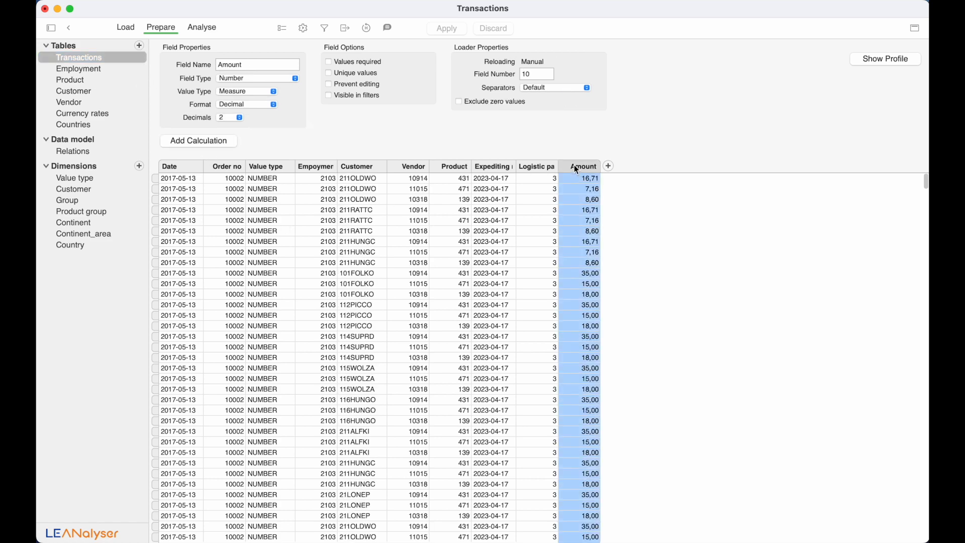
click(272, 65)
text(in local currency)
key(Return)
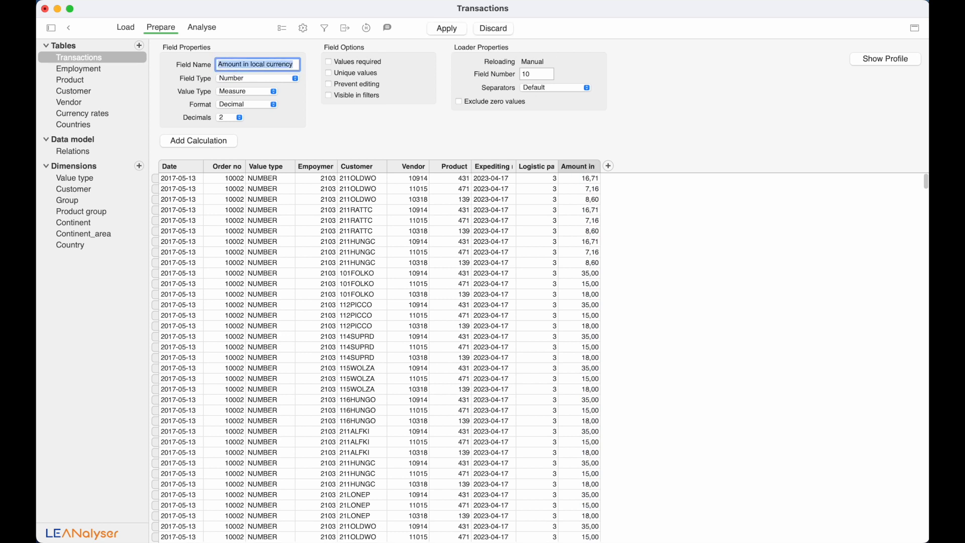
double_click(600, 166)
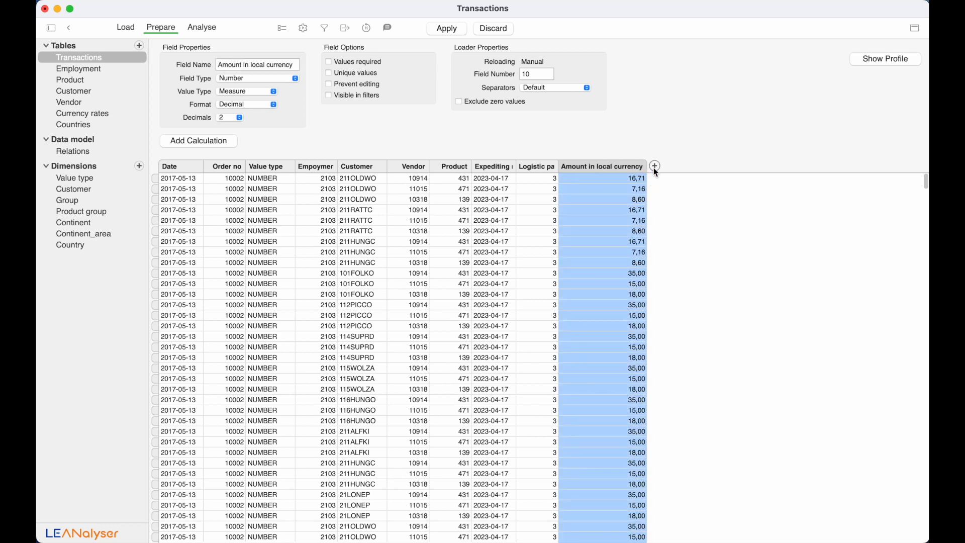
- Add a new Number field named 'Currency rate' to Transactions
click(654, 166)
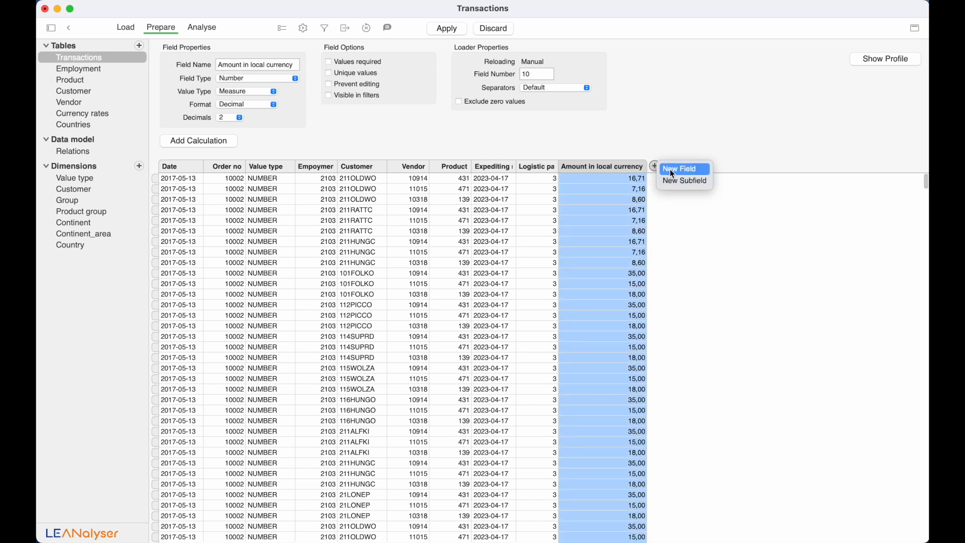
click(671, 172)
text(C)
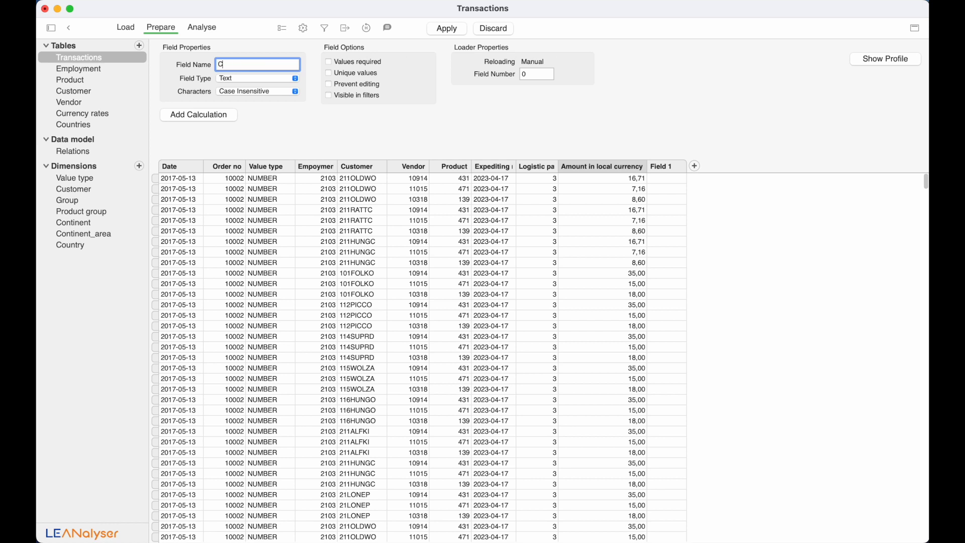
text(urrency rate)
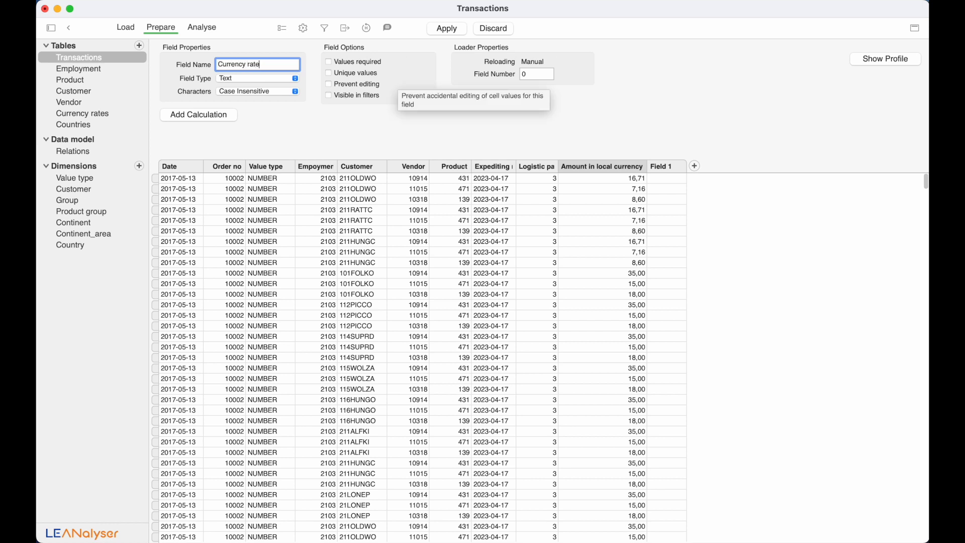
key(Return)
click(235, 80)
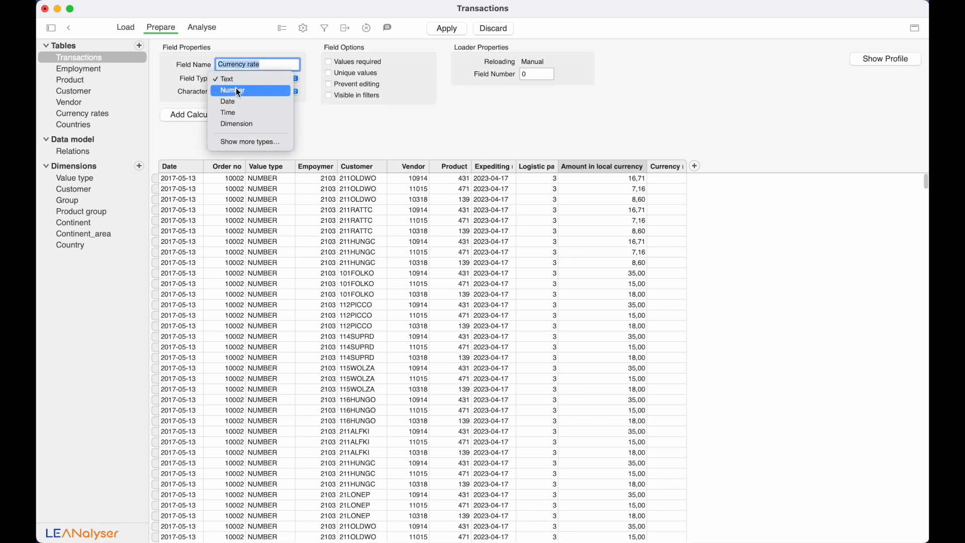
click(237, 87)
- Calculate Currency rate as Customer > Country > Land kod > Daglig mittkurs
click(204, 126)
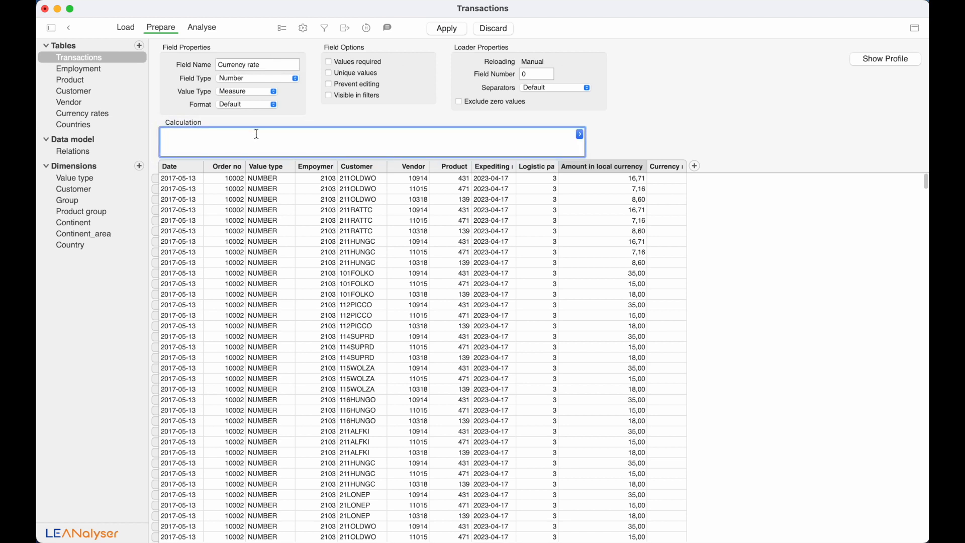
click(579, 134)
key(Down)
key(Down)
key(Down)
key(Down)
key(Right)
key(Down)
key(Down)
key(Down)
key(Down)
key(Down)
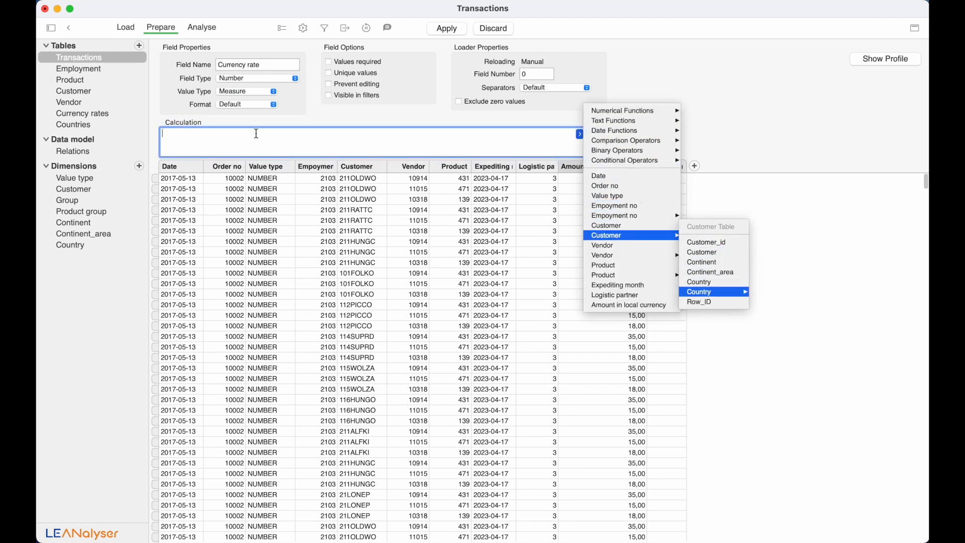
key(Right)
key(Down)
key(Down)
key(Right)
key(Down)
key(Down)
key(Return)
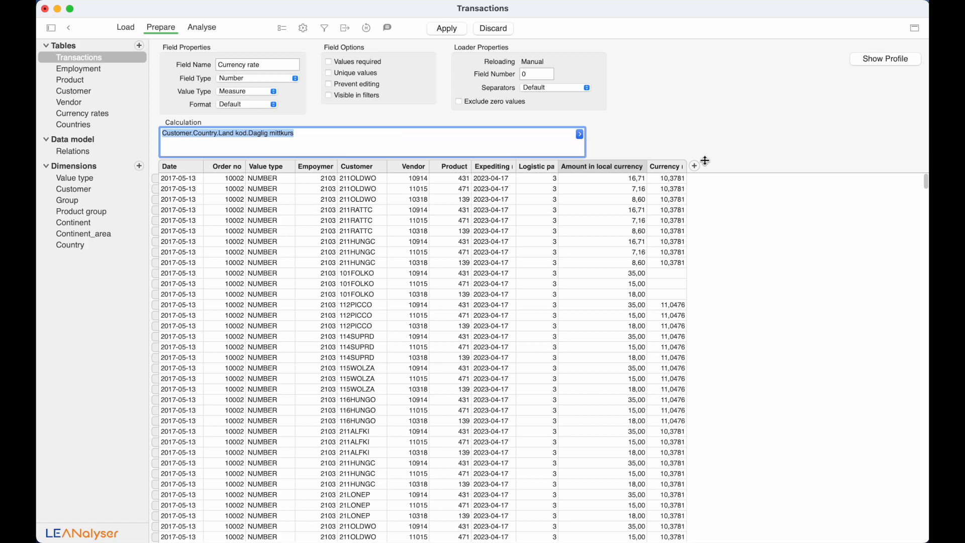
click(687, 169)
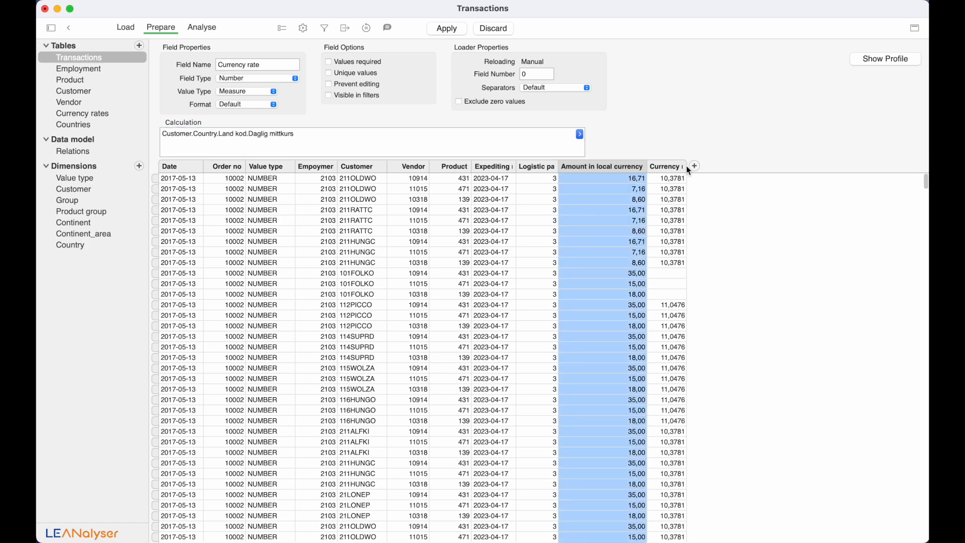
click(686, 168)
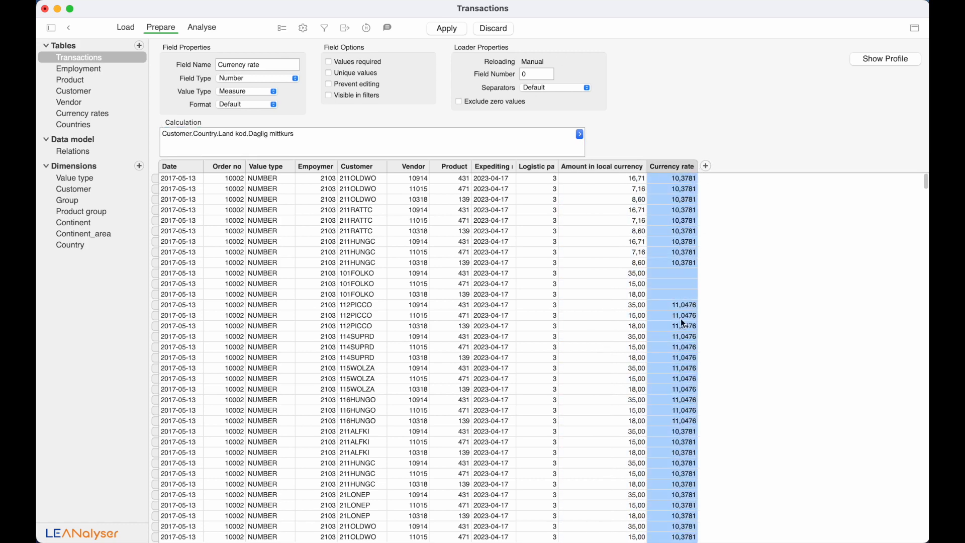
- Add a 'Country' field to Transactions calculated as Customer.Country
click(706, 166)
click(728, 168)
text(Country)
key(Return)
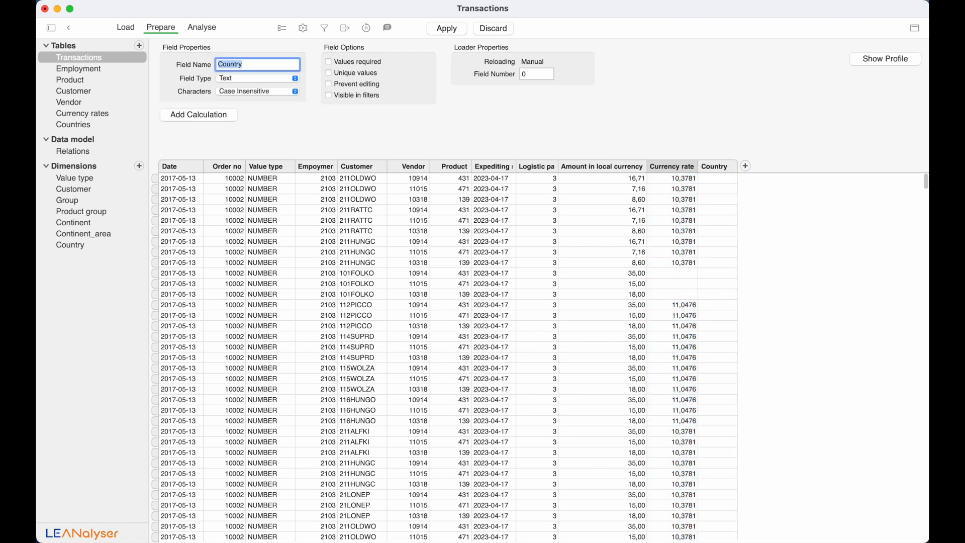
click(197, 114)
click(259, 136)
click(580, 124)
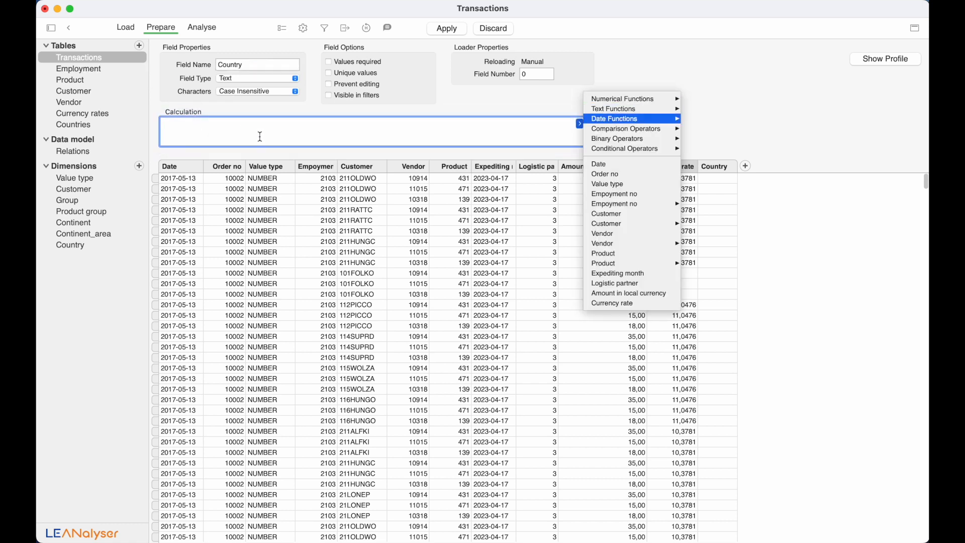
key(Down)
key(Down)
key(Down)
key(Down)
key(Down)
key(Down)
key(Down)
key(Right)
key(Down)
key(Down)
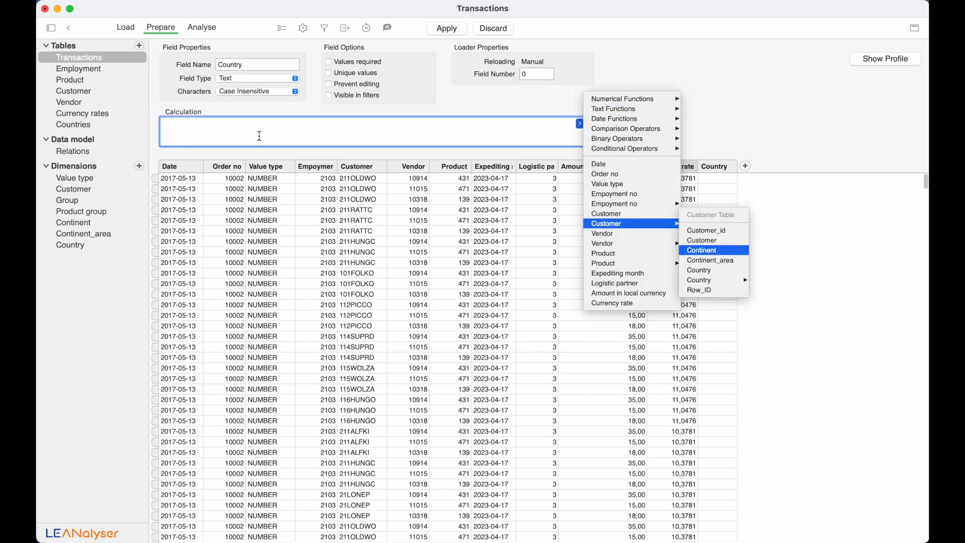
key(Down)
key(Return)
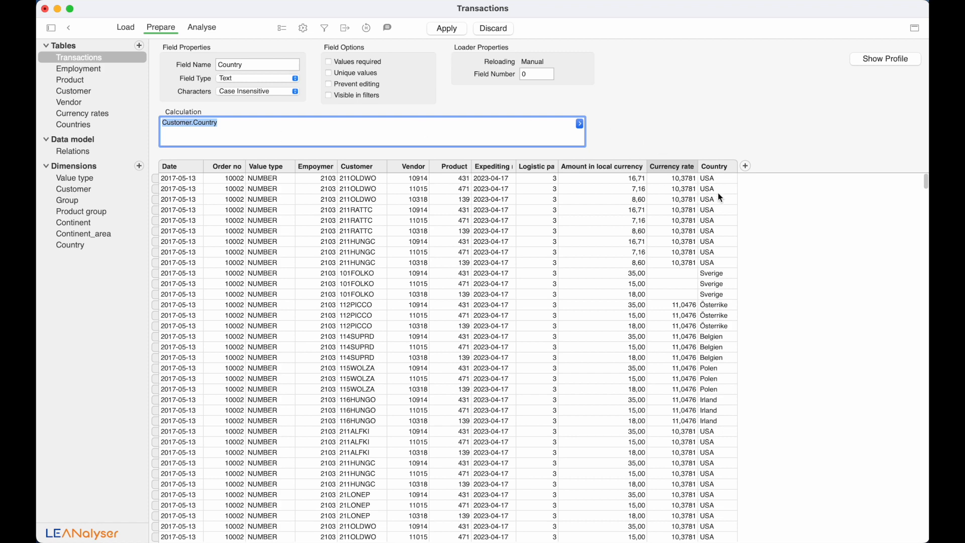
- Add a new Number field named 'Amount in SEK' to Transactions
click(745, 167)
click(756, 170)
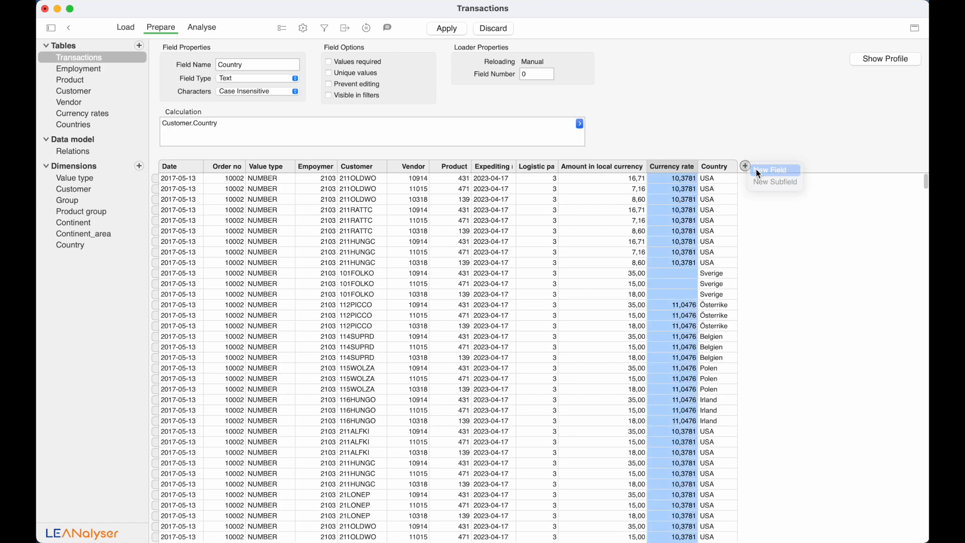
text(Amoi)
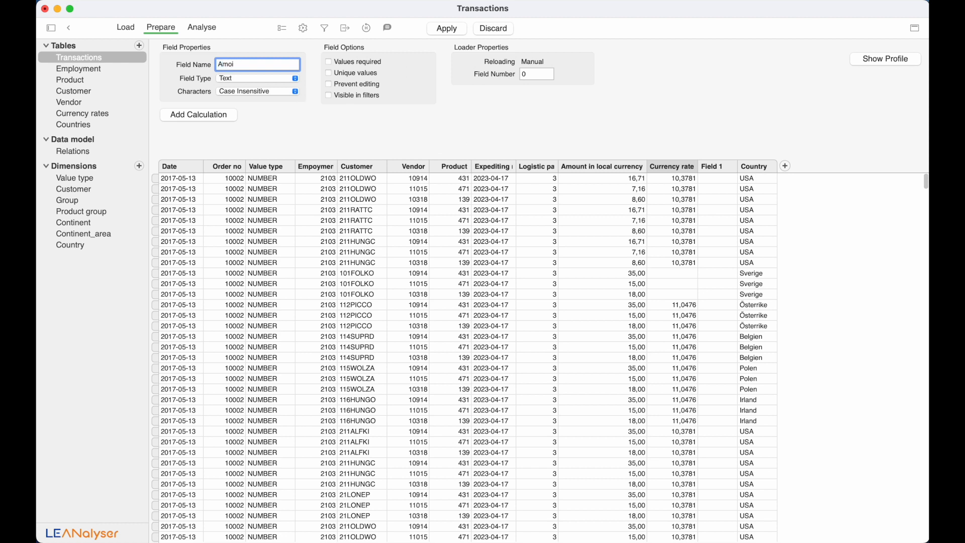
key(BackSpace)
text(unt in SEK)
key(Return)
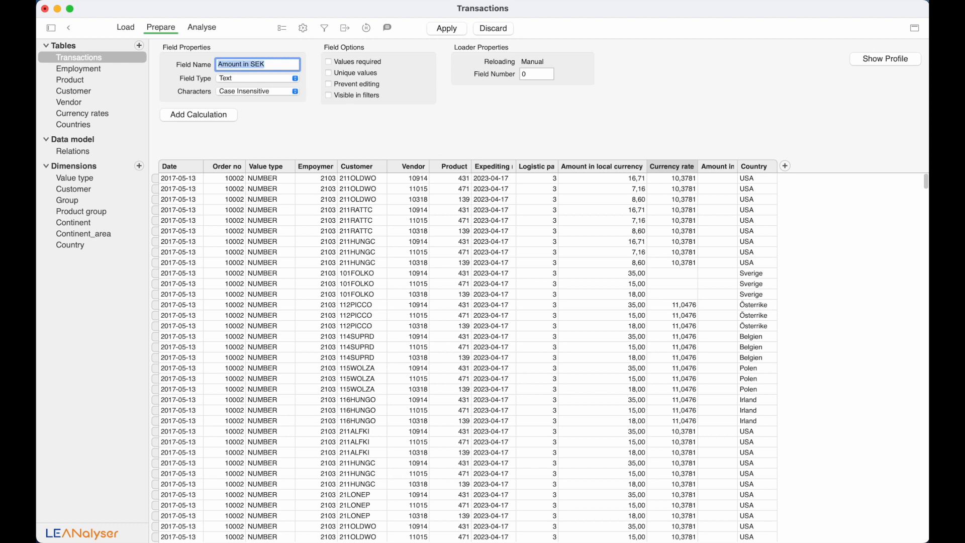
click(225, 80)
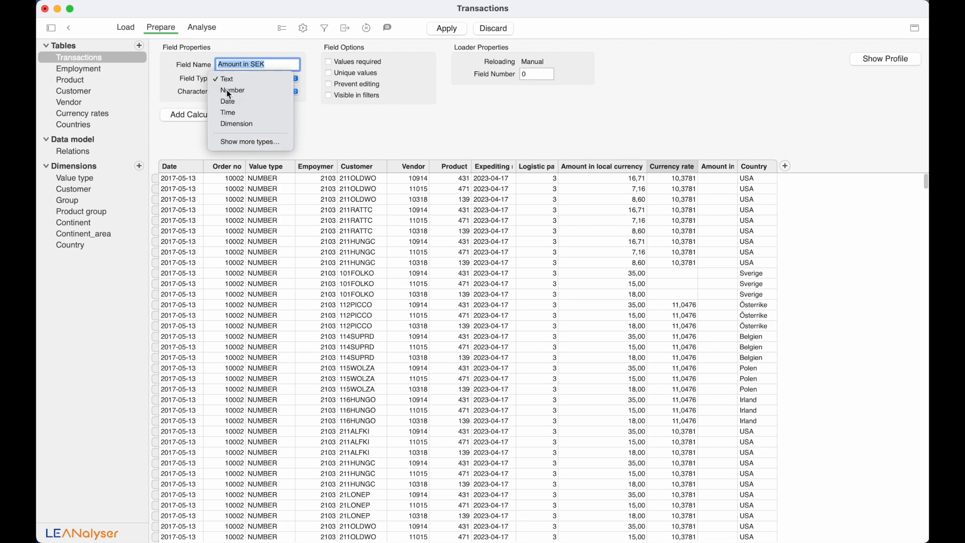
click(224, 89)
- Calculate Amount in SEK as Amount in local currency * Currency rate
click(216, 128)
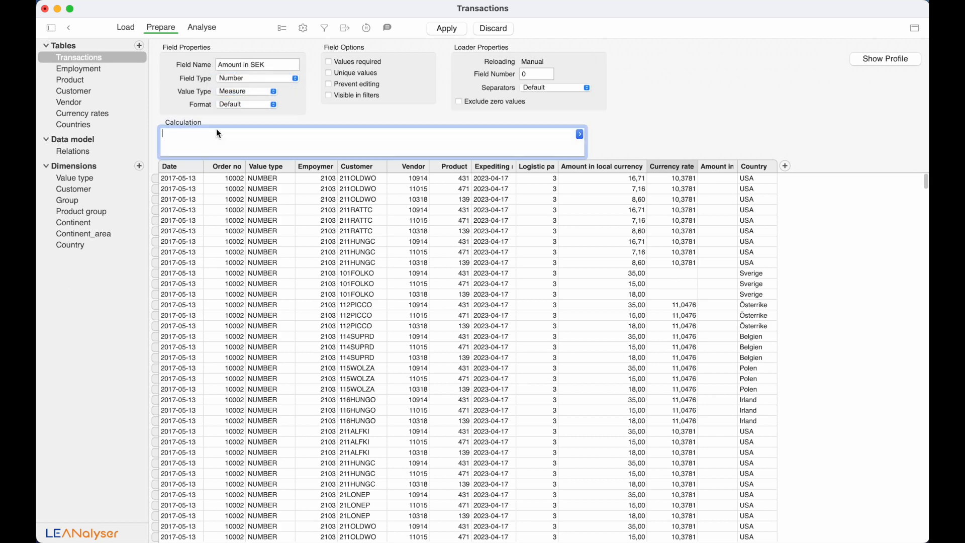
key(Down)
key(Down)
key(Down)
key(Down)
key(Down)
key(Down)
key(Down)
key(Down)
key(Down)
key(Down)
key(Down)
key(Down)
key(Down)
key(Down)
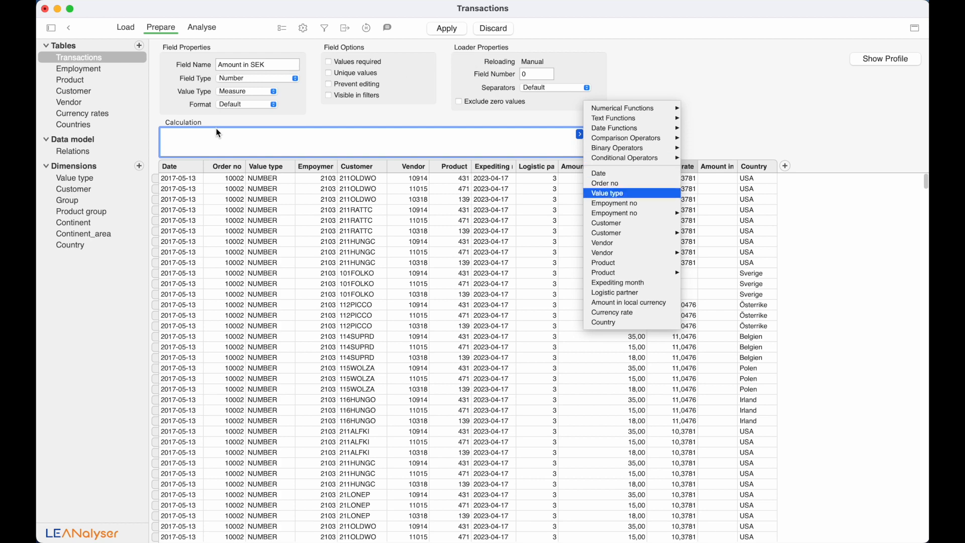
key(Down)
key(Down)
key(Down)
key(Down)
key(Down)
key(Down)
key(Down)
key(Return)
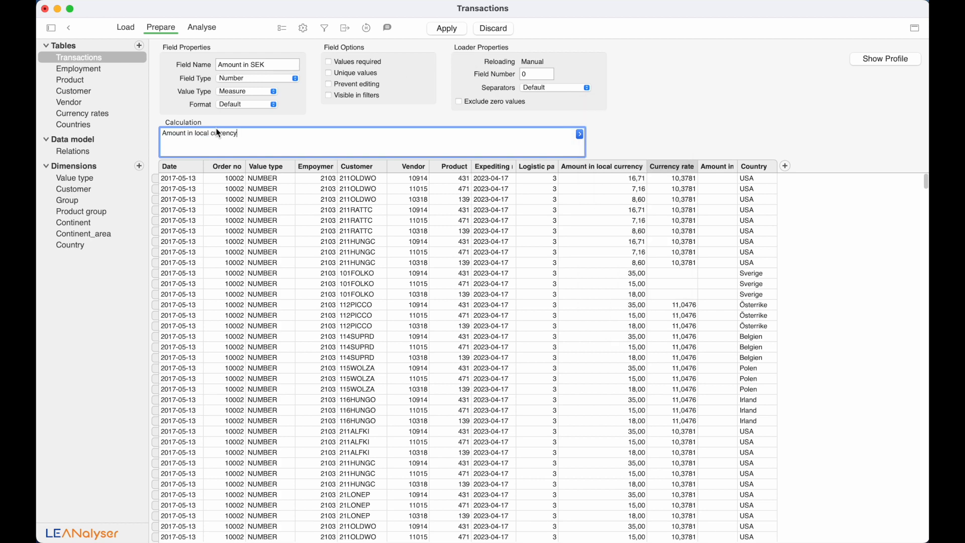
text(*)
key(Down)
key(Down)
key(Down)
key(Down)
key(Down)
key(Down)
key(Down)
key(Down)
key(Down)
key(Down)
key(Down)
key(Down)
key(Down)
key(Down)
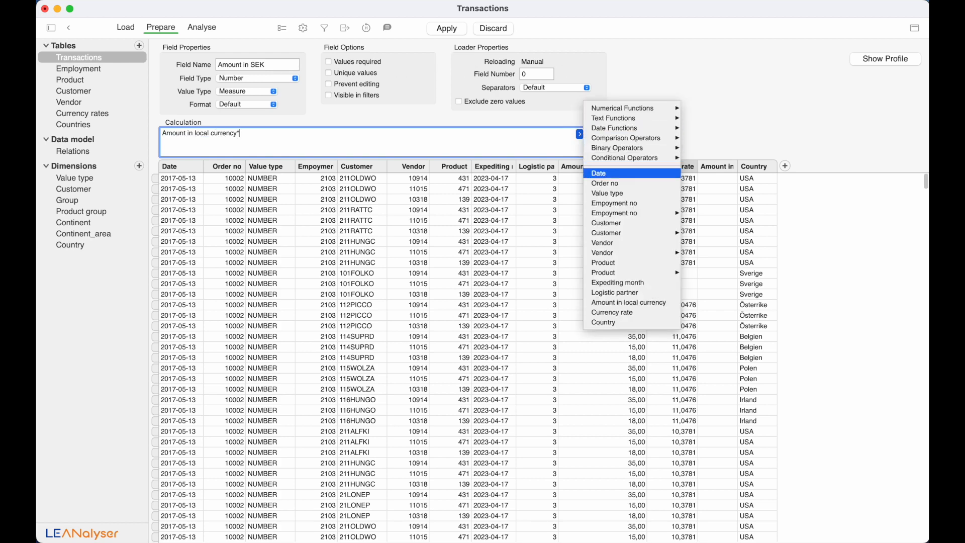
key(Down)
key(Down)
key(Down)
key(Down)
key(Down)
key(Down)
key(Down)
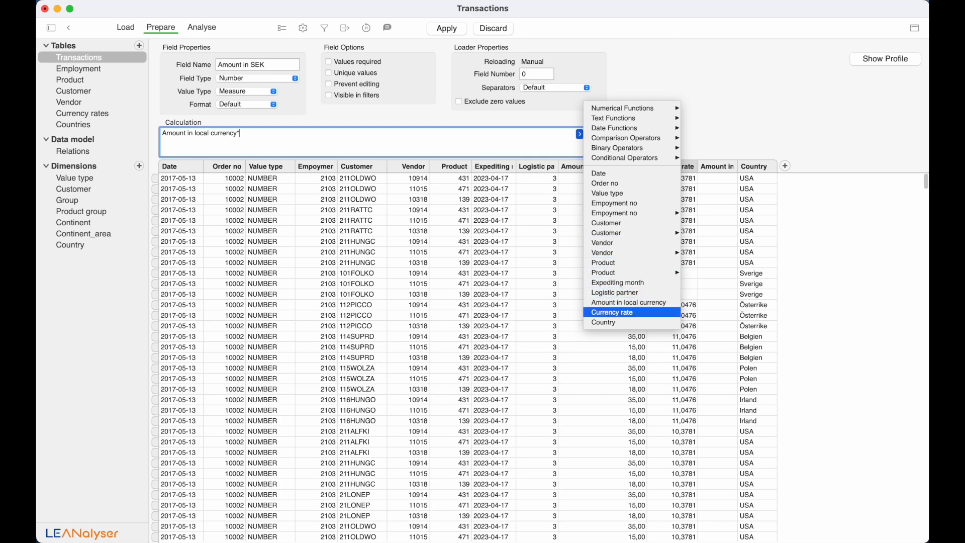
key(Return)
key(Return)
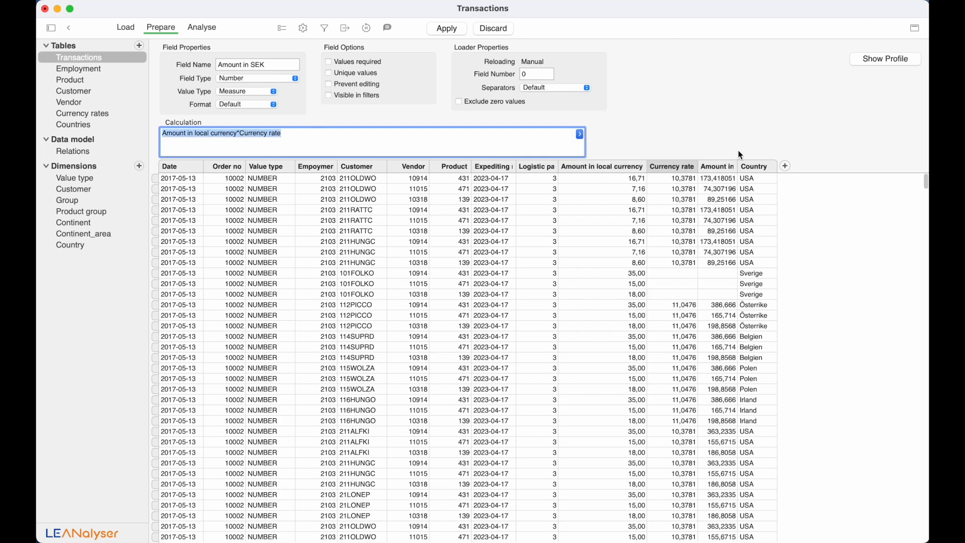
- Widen the Amount in SEK column and format it as Decimal with 2 places, keeping Measure
drag(738, 166, 774, 171)
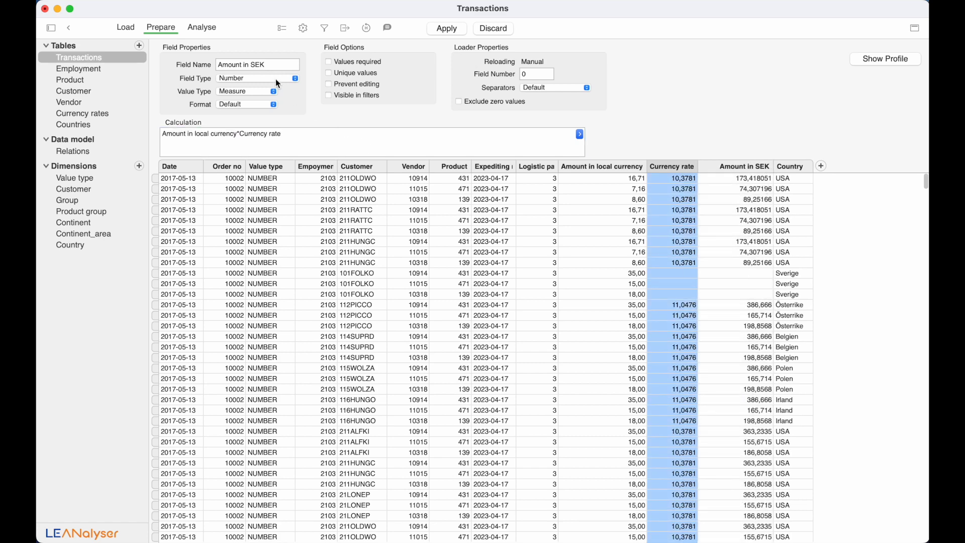
click(261, 93)
click(260, 93)
click(262, 104)
click(260, 127)
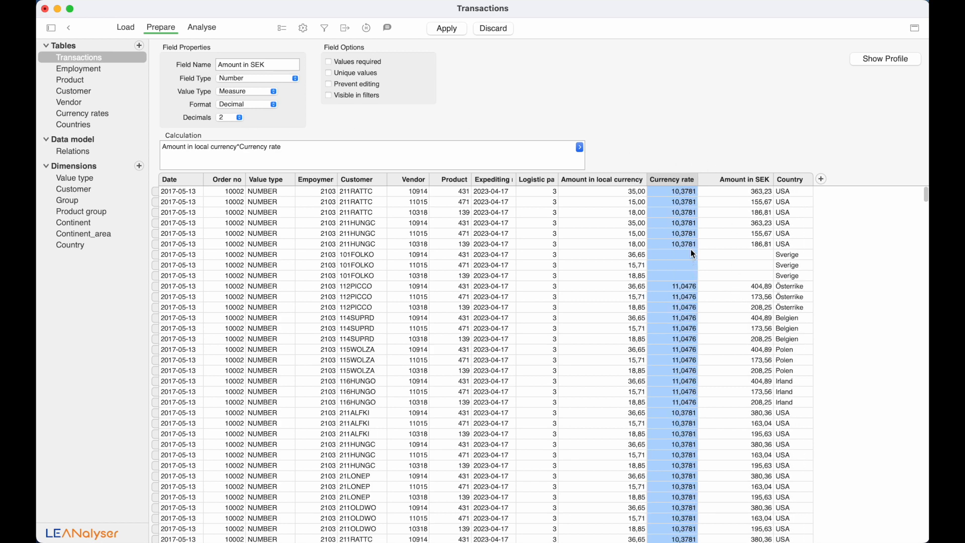
scroll(742, 305, down, 2)
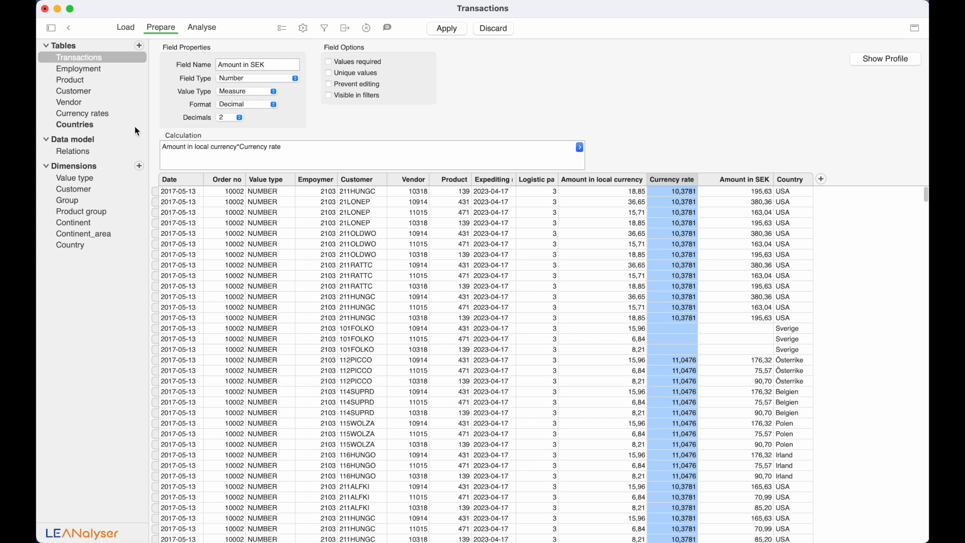
- Apply the Transactions changes and add a 'Sverige SEK Svensk krona' record below USA in Currency rates
click(105, 114)
key(Return)
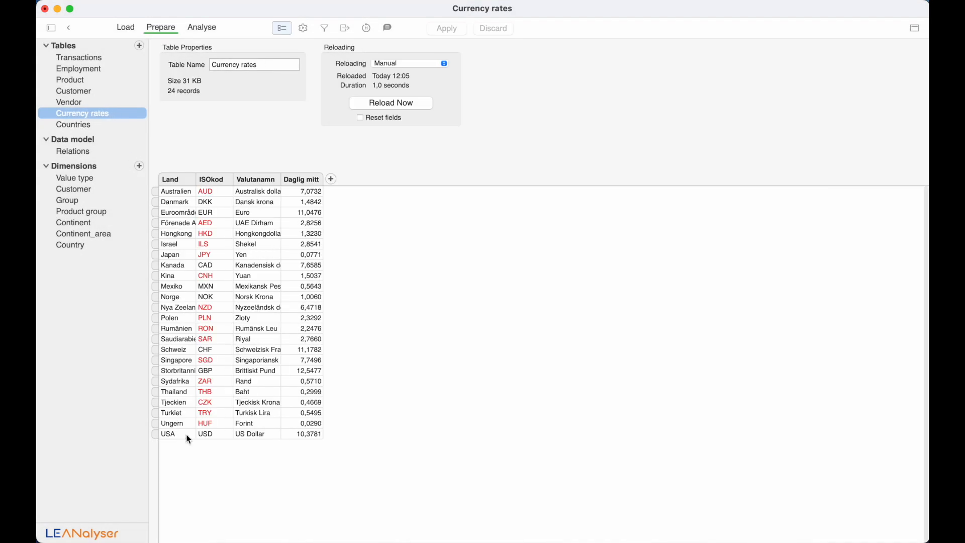
click(113, 127)
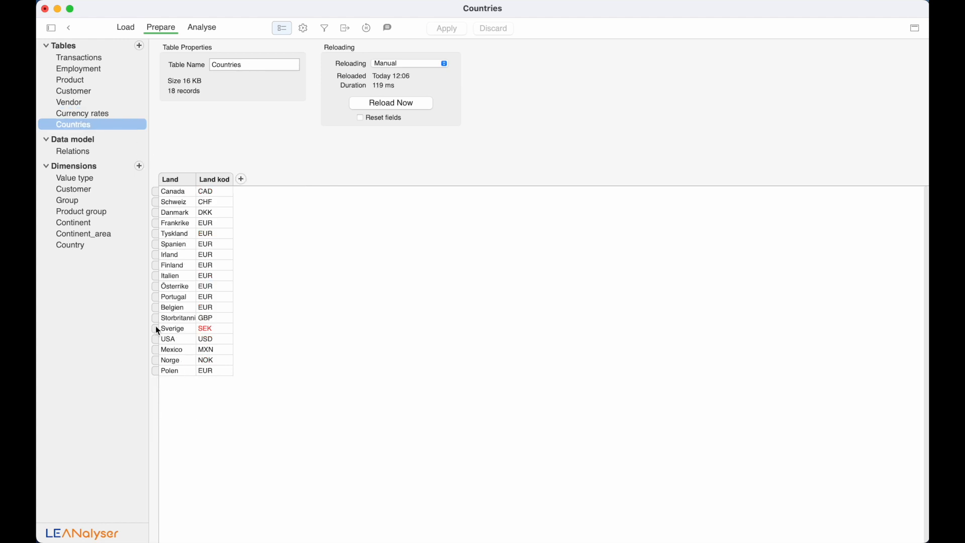
click(106, 113)
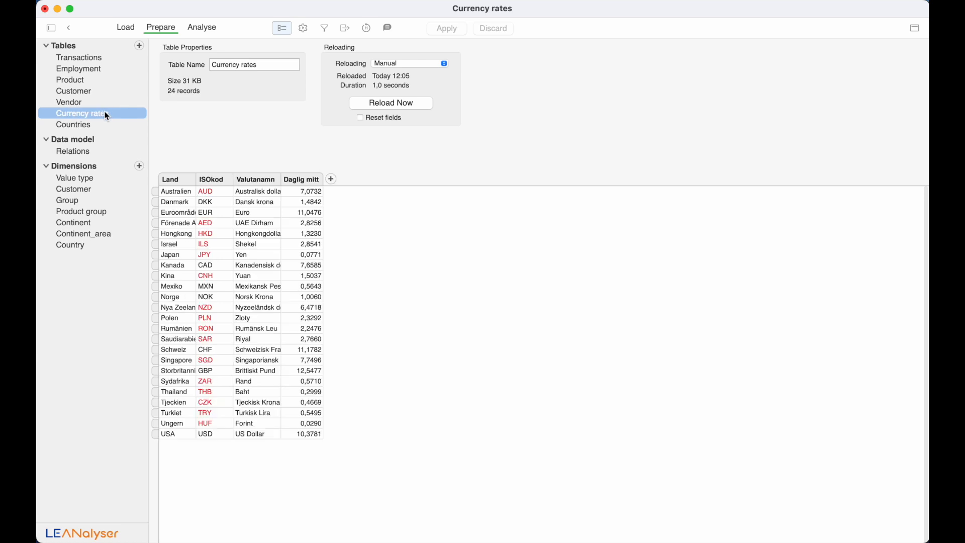
click(153, 435)
right_click(154, 435)
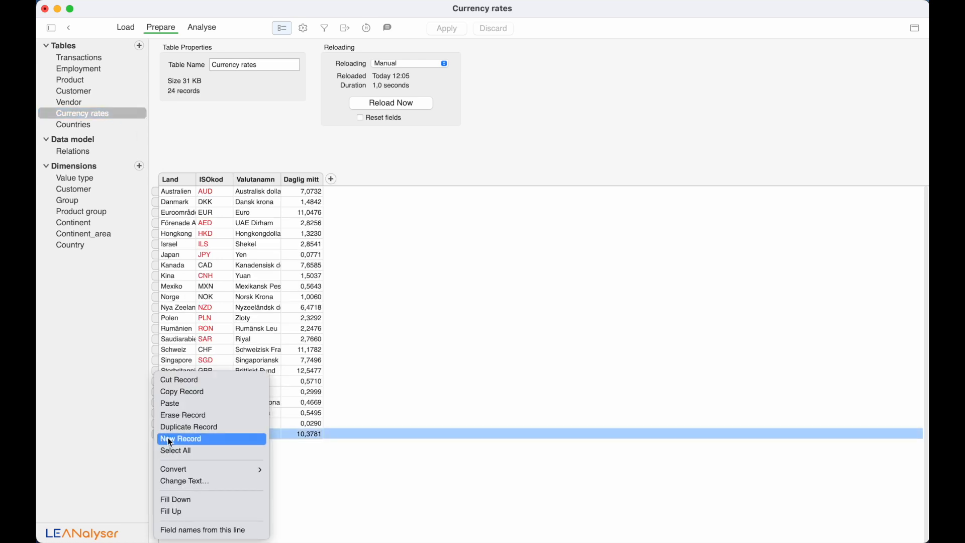
click(170, 439)
text(Sve)
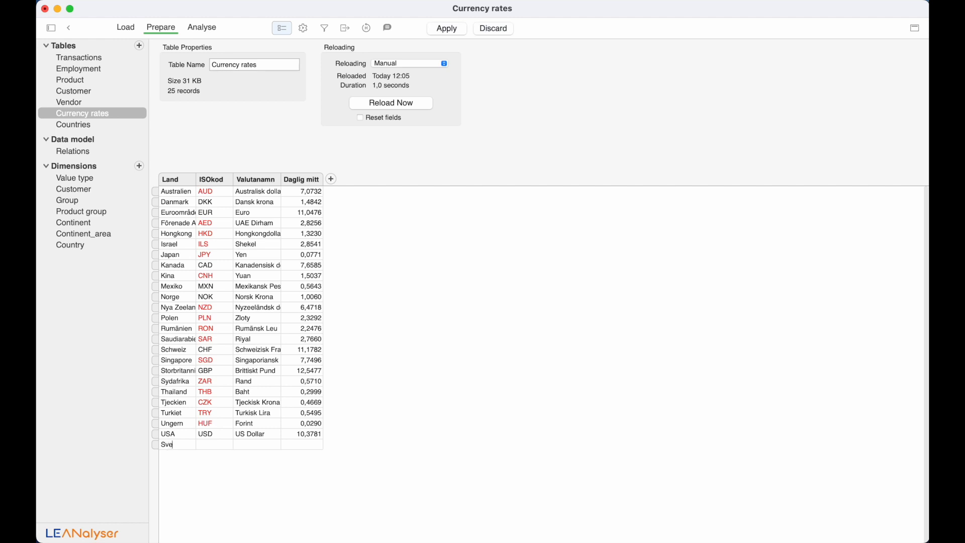
text(rige SEK )
text(Svensk krona)
click(457, 29)
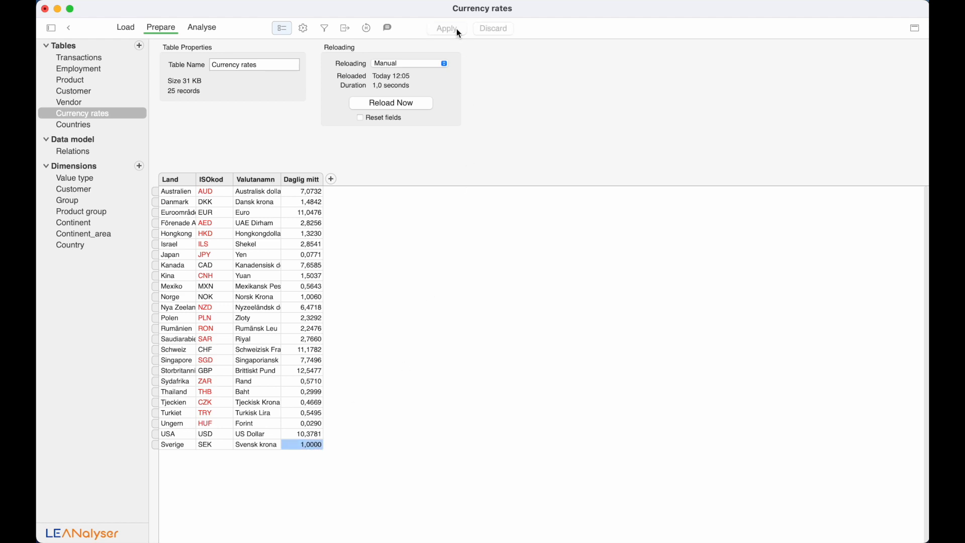
- Check the Countries codes, then view statistics for Transactions' Amount in SEK field
click(133, 127)
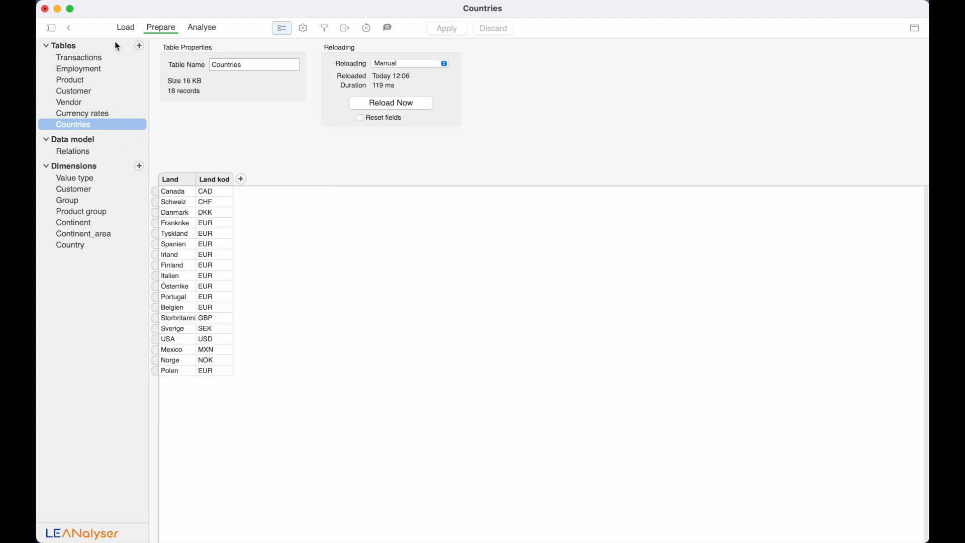
click(113, 58)
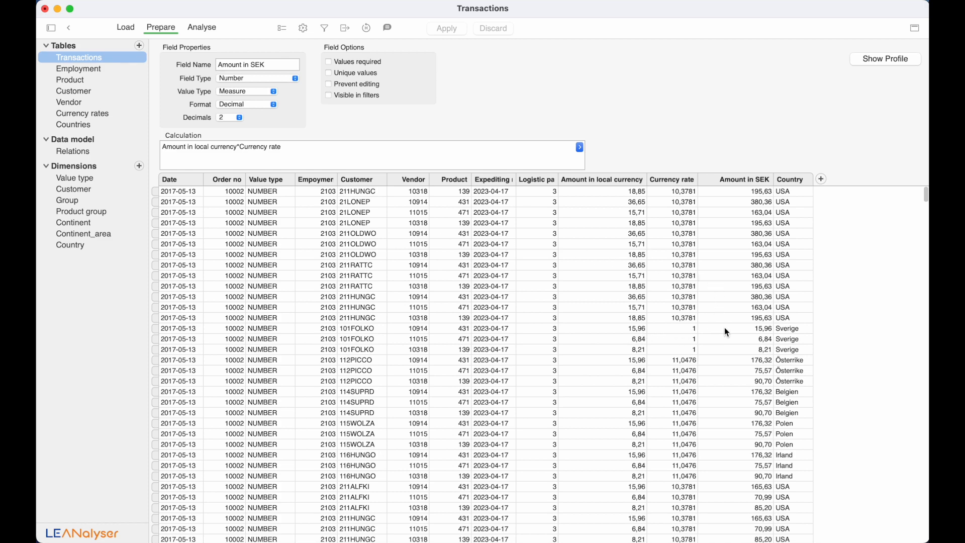
click(755, 181)
click(870, 58)
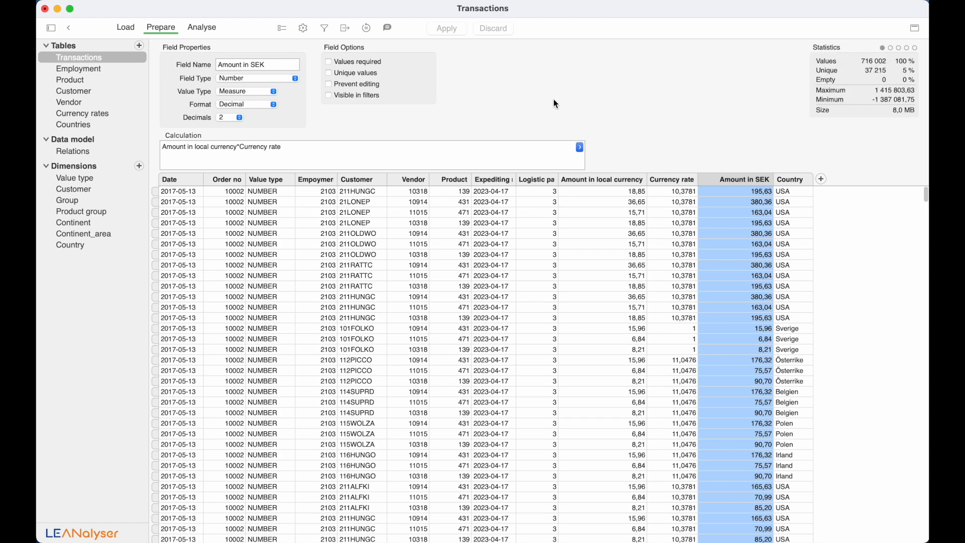
- Remove the Date columns from Pivot 1 and add an Amount in SEK measure
click(209, 27)
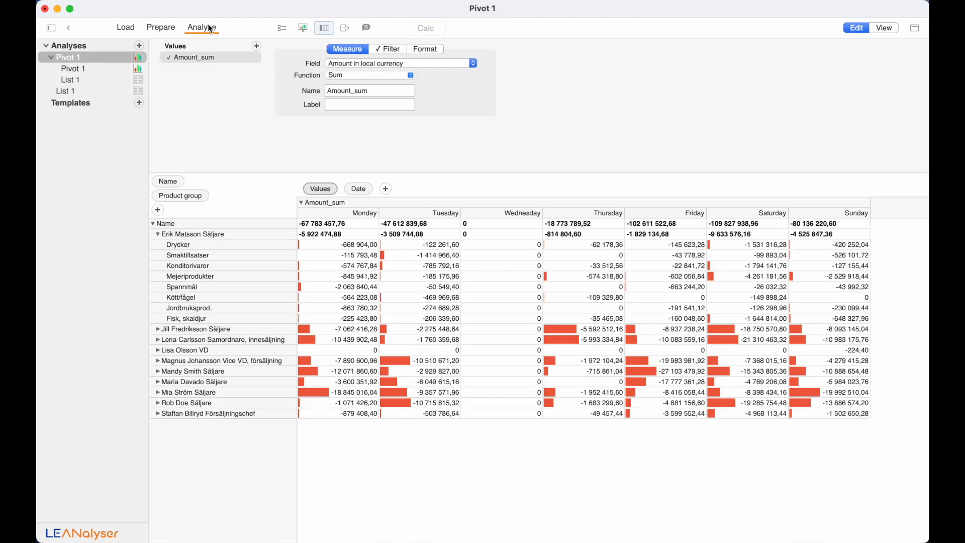
click(364, 190)
key(BackSpace)
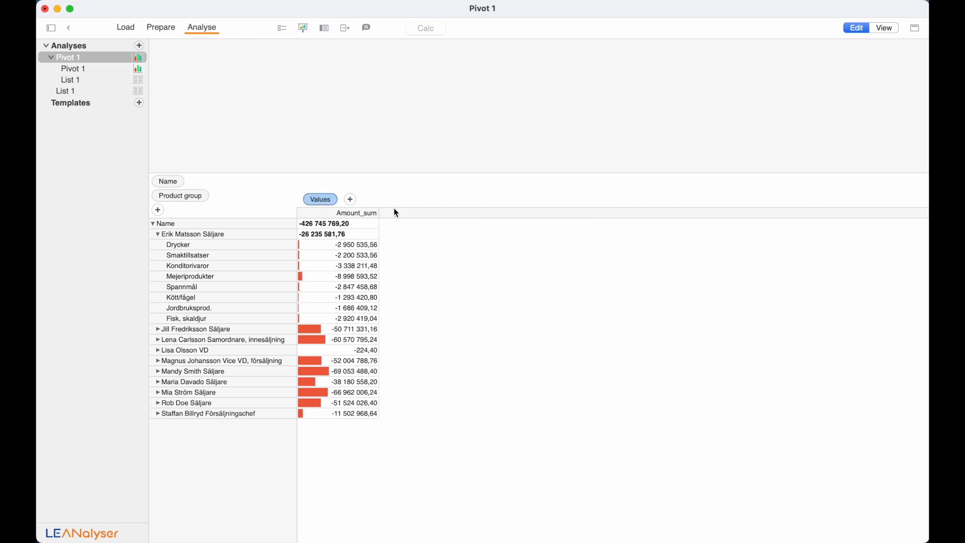
click(337, 200)
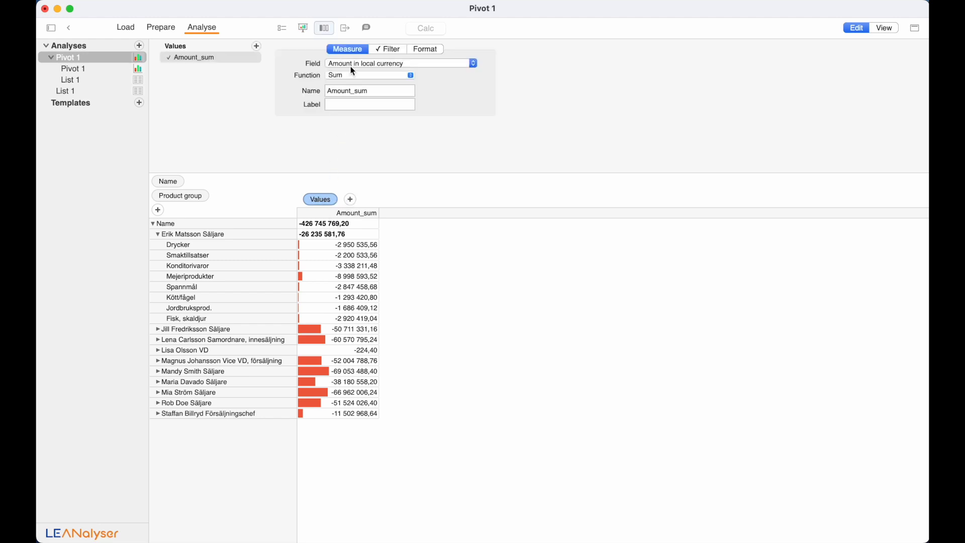
click(256, 46)
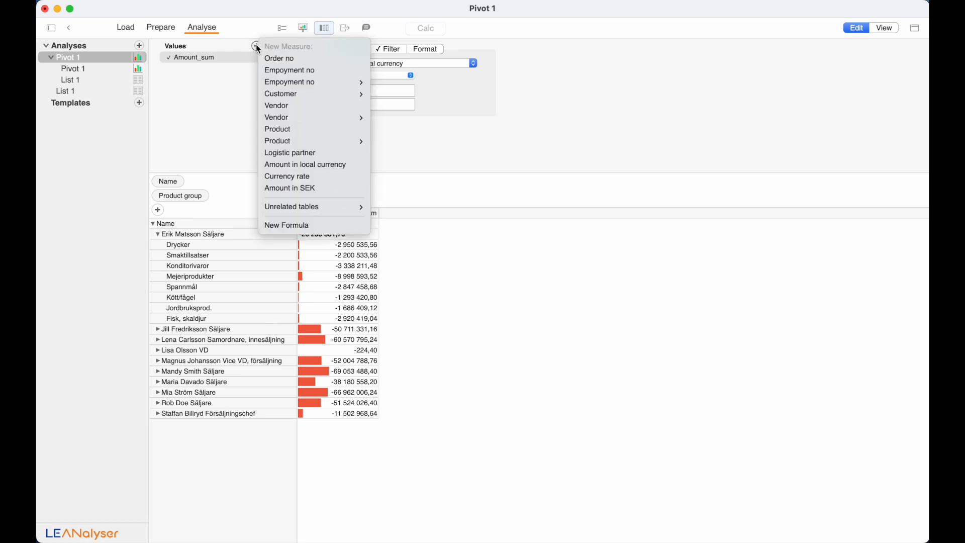
click(297, 186)
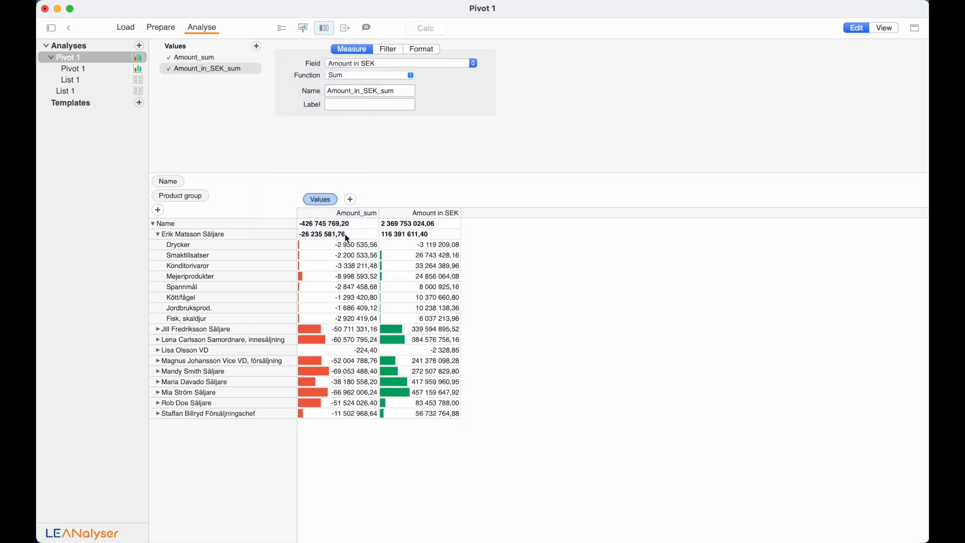
- Filter the Amount in SEK measure to Value type COST1 and recalculate the pivot
click(388, 49)
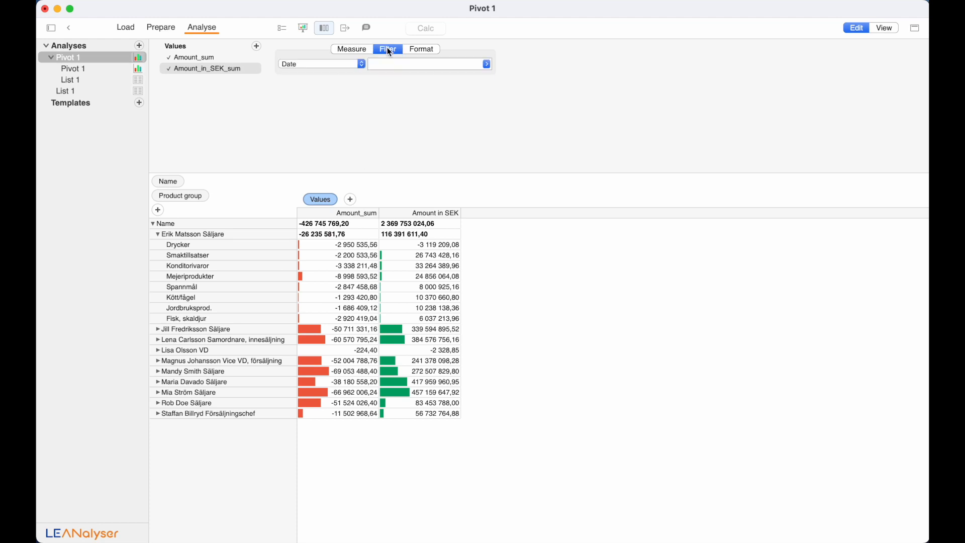
click(360, 63)
click(373, 61)
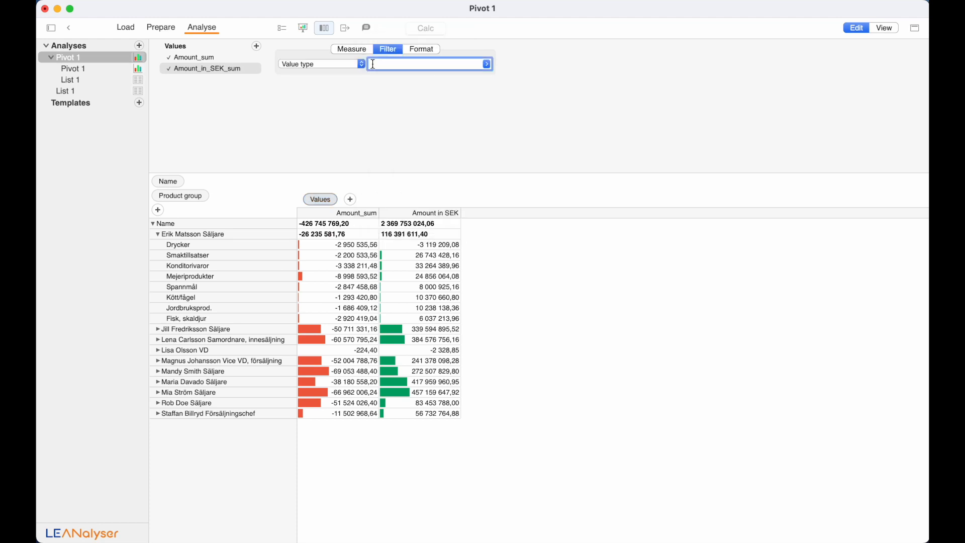
click(486, 64)
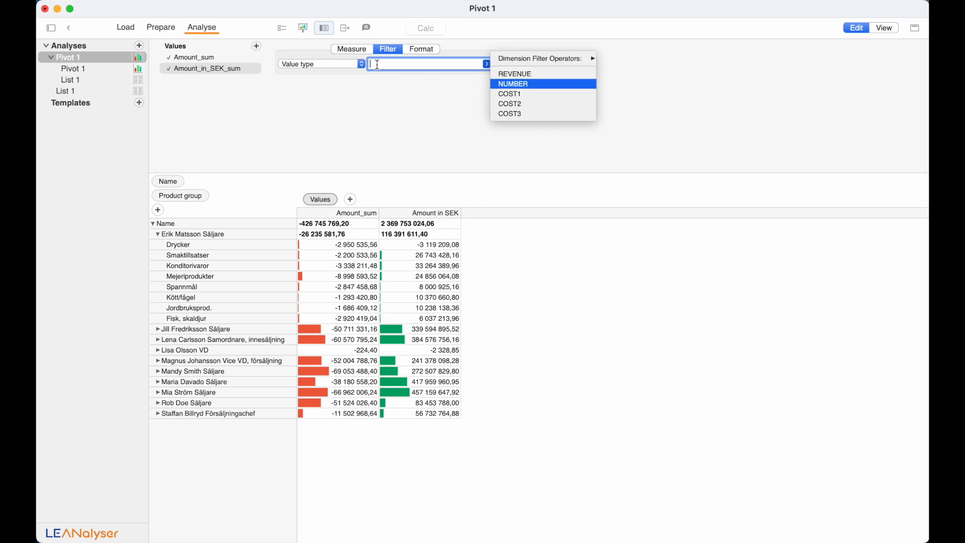
click(507, 94)
key(Return)
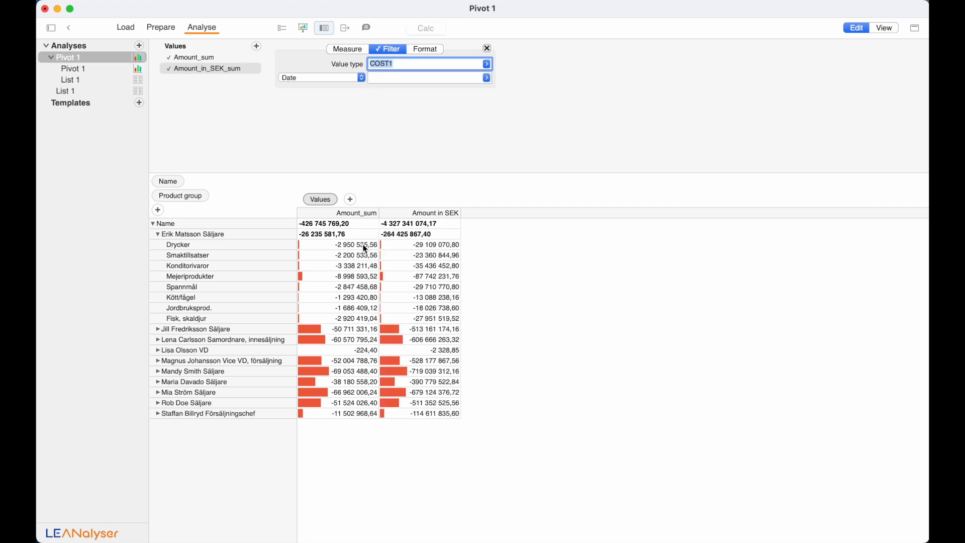
click(200, 197)
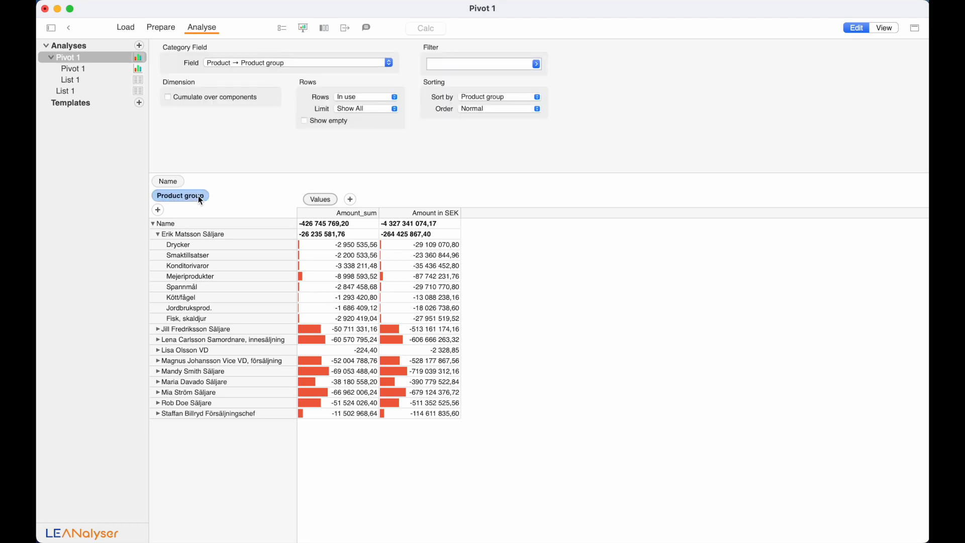
- Replace the Product group rows with Customer > Country as the pivot's row category
key(Delete)
click(275, 63)
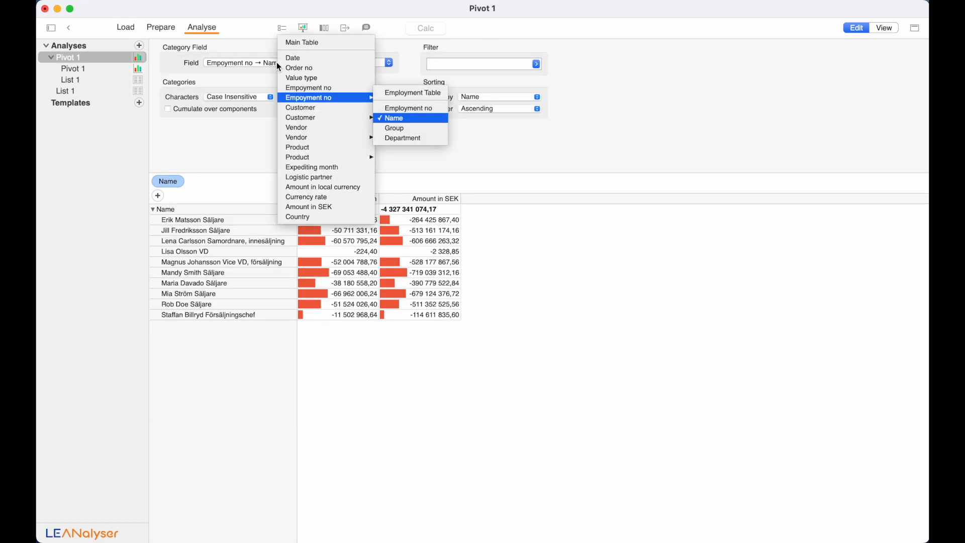
mouse_move(342, 118)
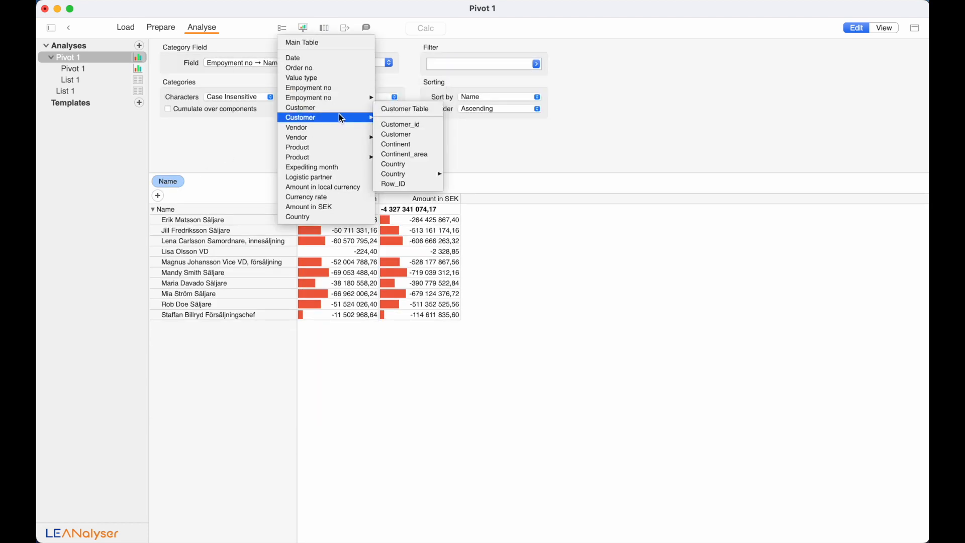
click(410, 164)
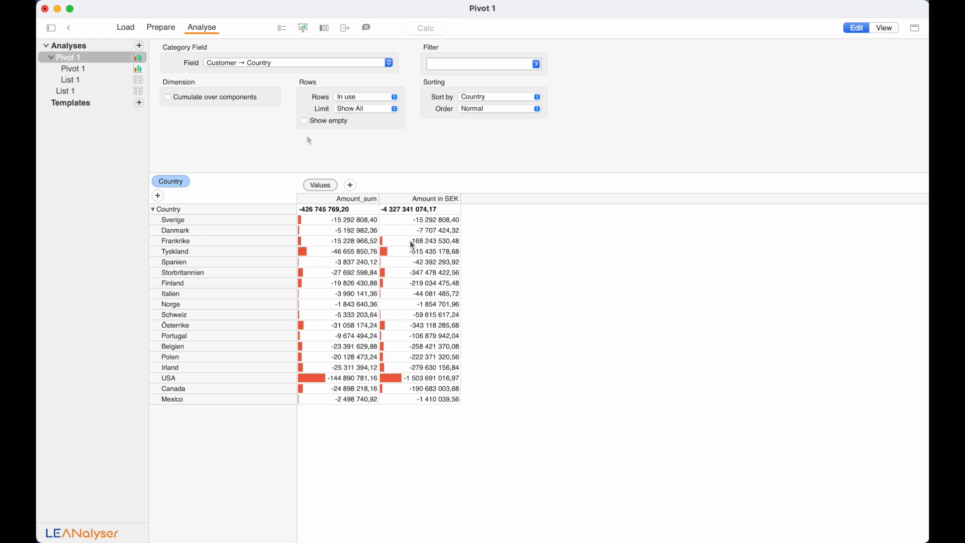
- Open the Currency rates table in Prepare and keep its reloading set to Manual
click(163, 27)
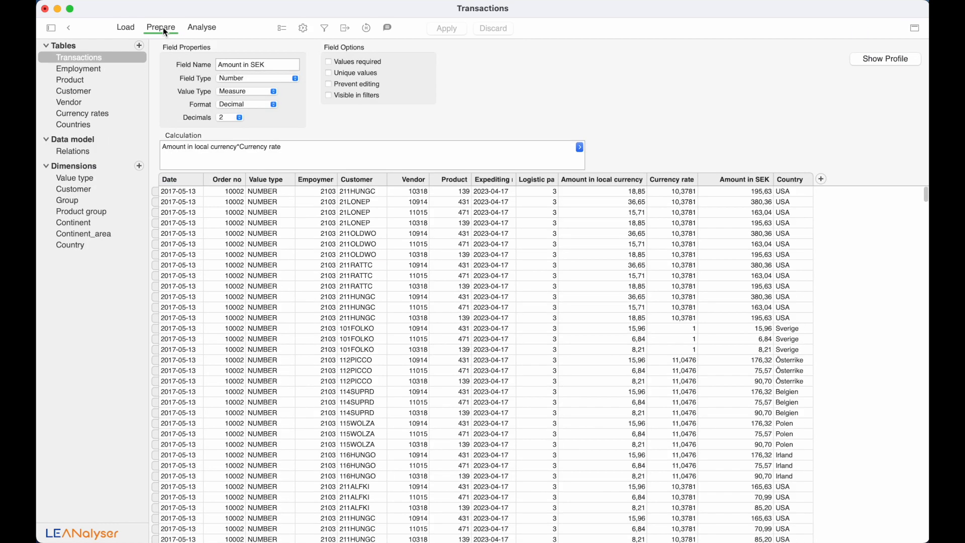
click(98, 116)
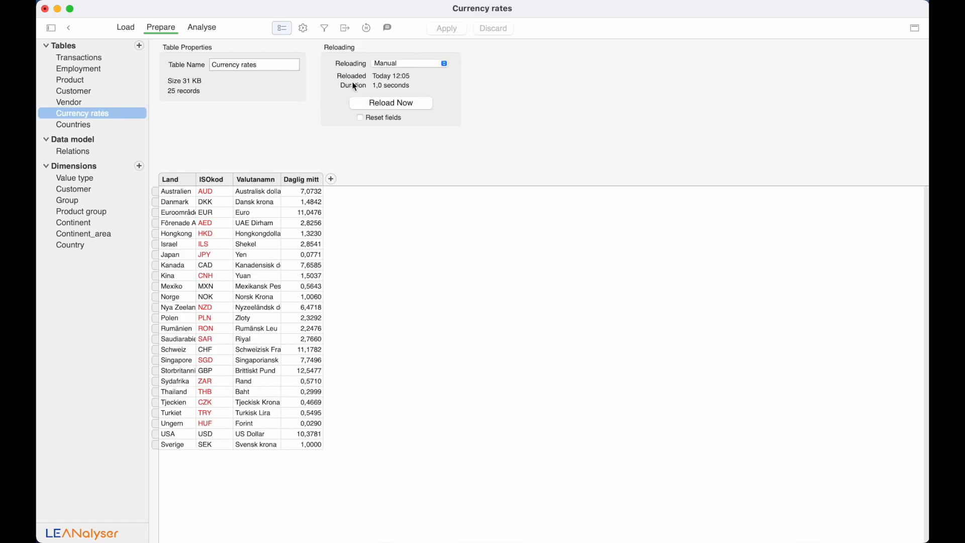
click(415, 65)
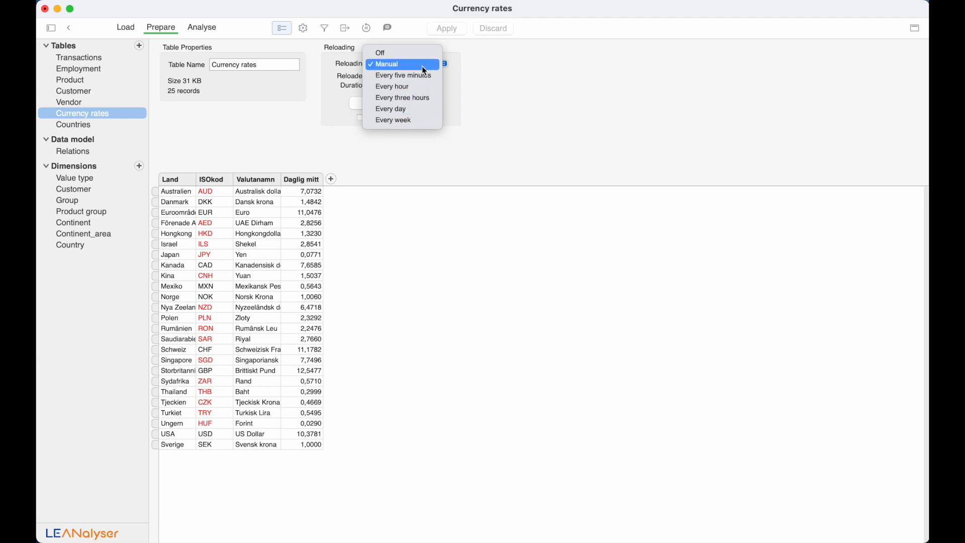
click(423, 67)
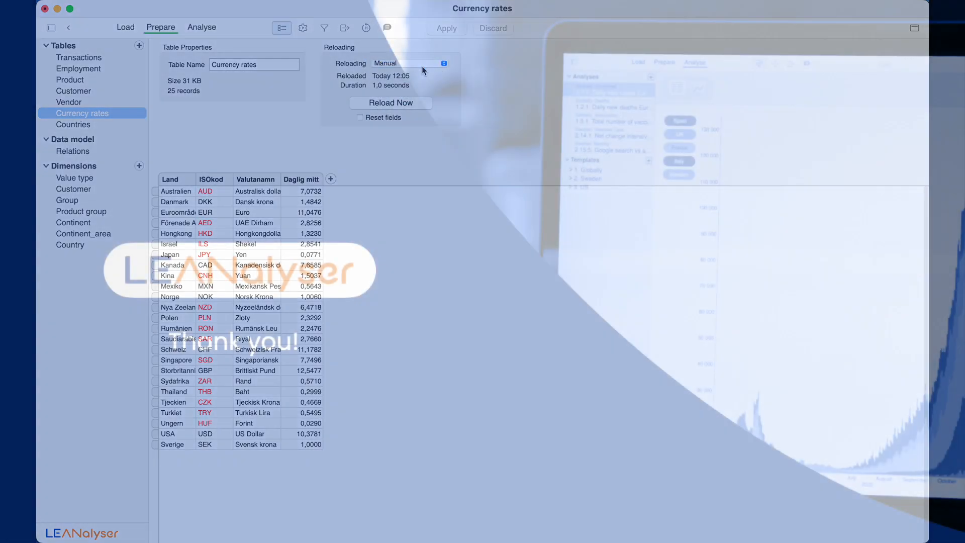